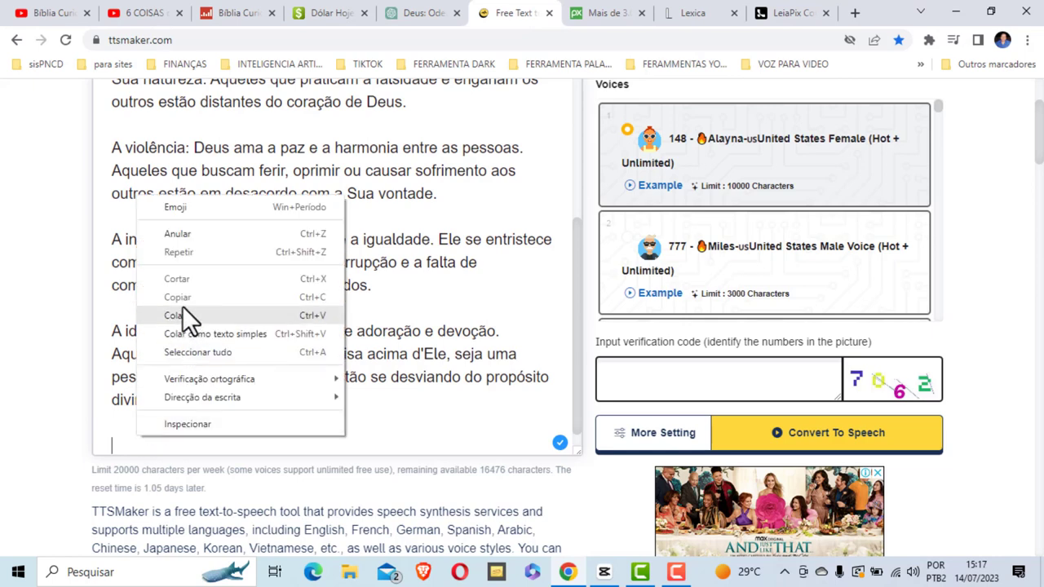
Append the "Agora, vamos falar" paragraph and ChatGPT's "A única coisa que Deus abomina é o pecado" paragraph to the TTSMaker text
click(181, 314)
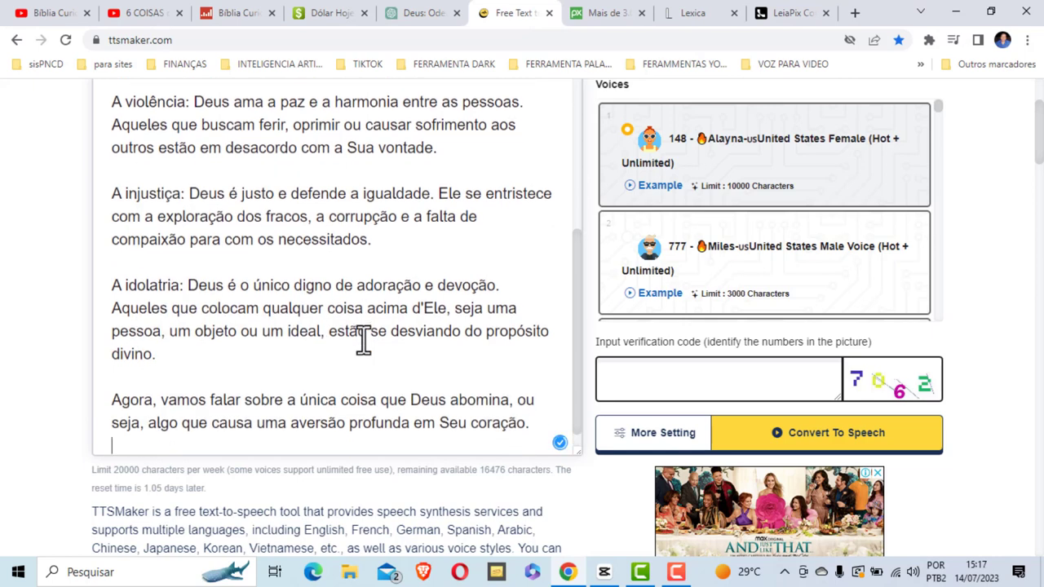
scroll(359, 340, down, 1)
click(430, 13)
scroll(403, 166, down, 2)
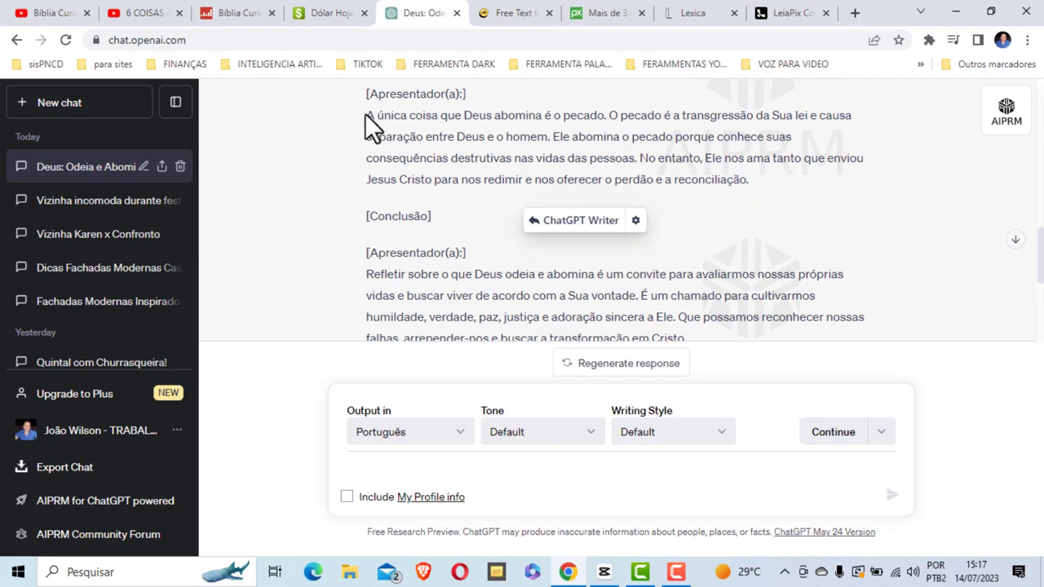
drag(365, 114, 757, 189)
key(ctrl+c)
right_click(516, 128)
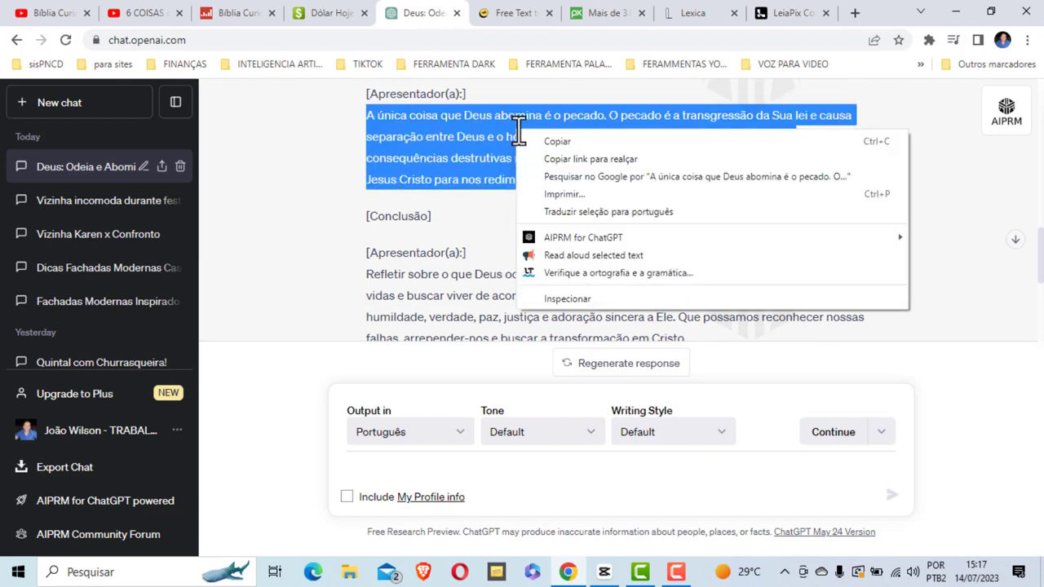
click(551, 138)
click(511, 14)
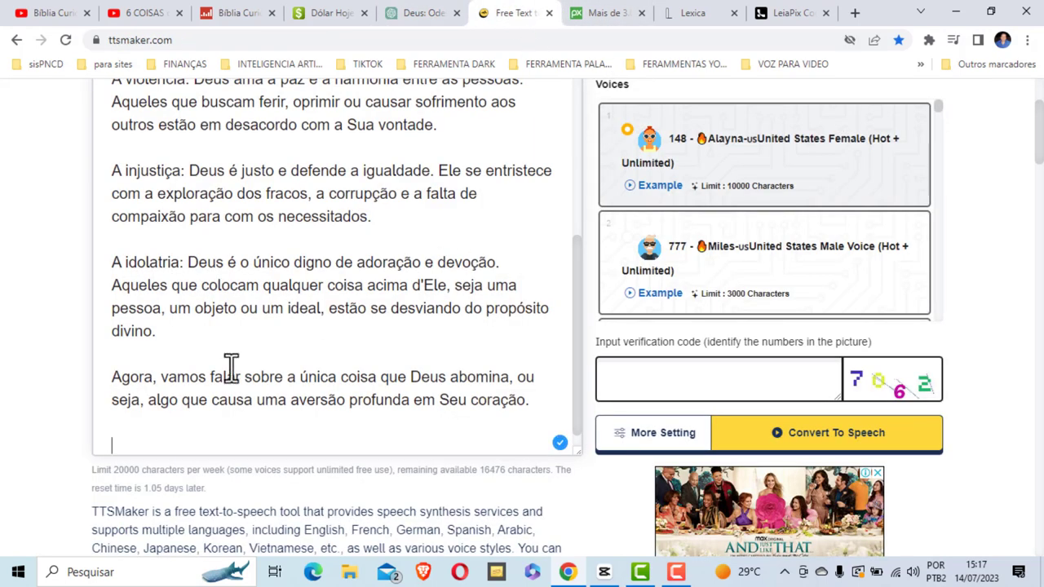
right_click(144, 444)
click(208, 318)
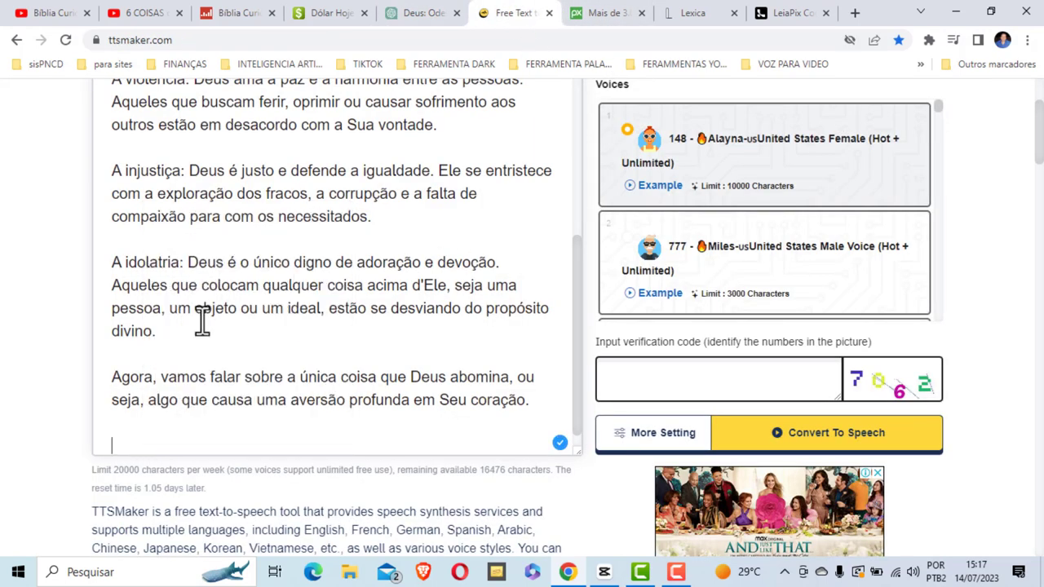
Set the text-to-speech language to Portugues - Brazilian Portuguese
scroll(341, 310, up, 15)
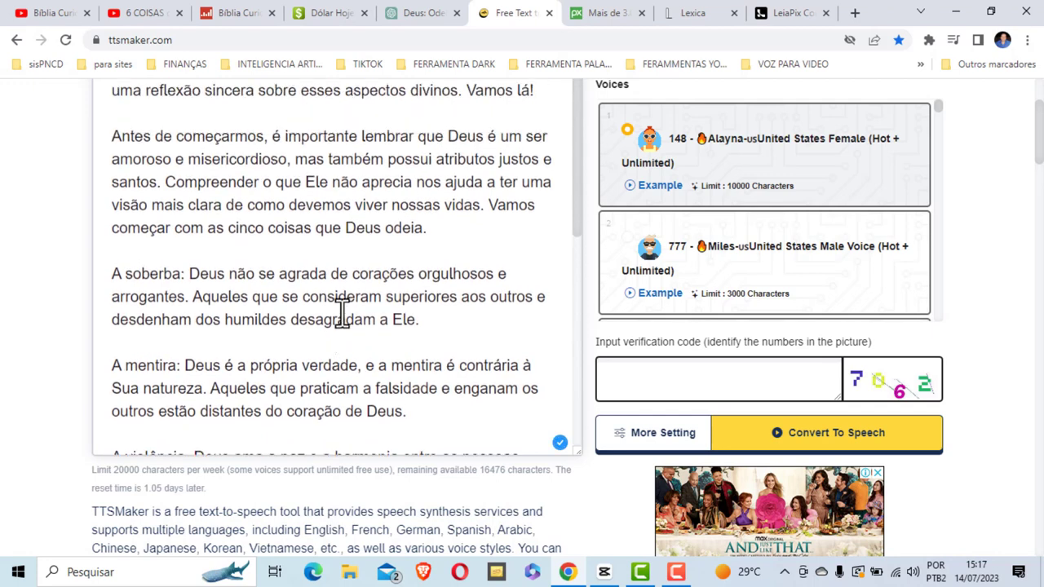
scroll(358, 281, up, 1)
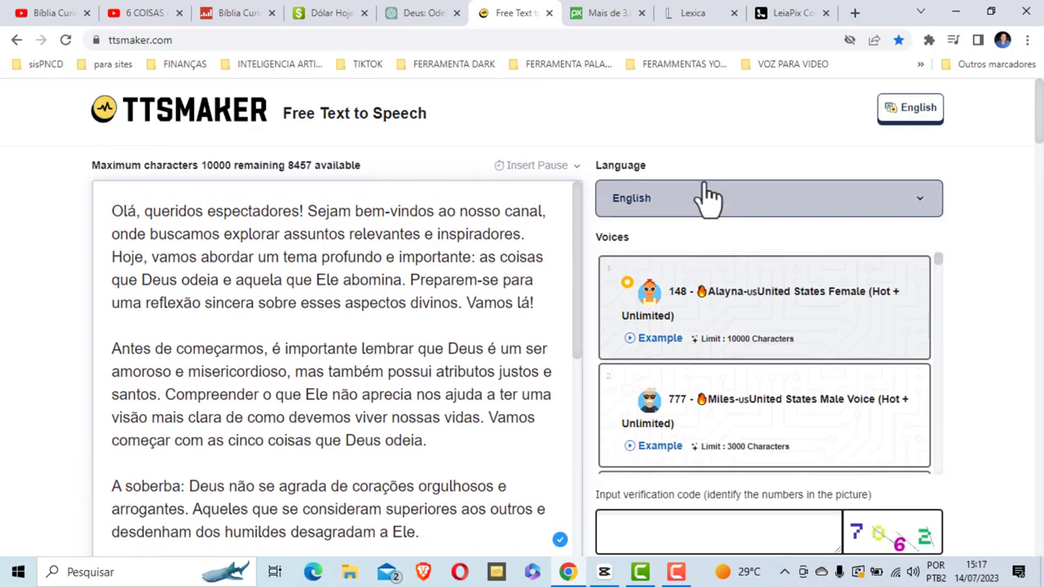
click(917, 210)
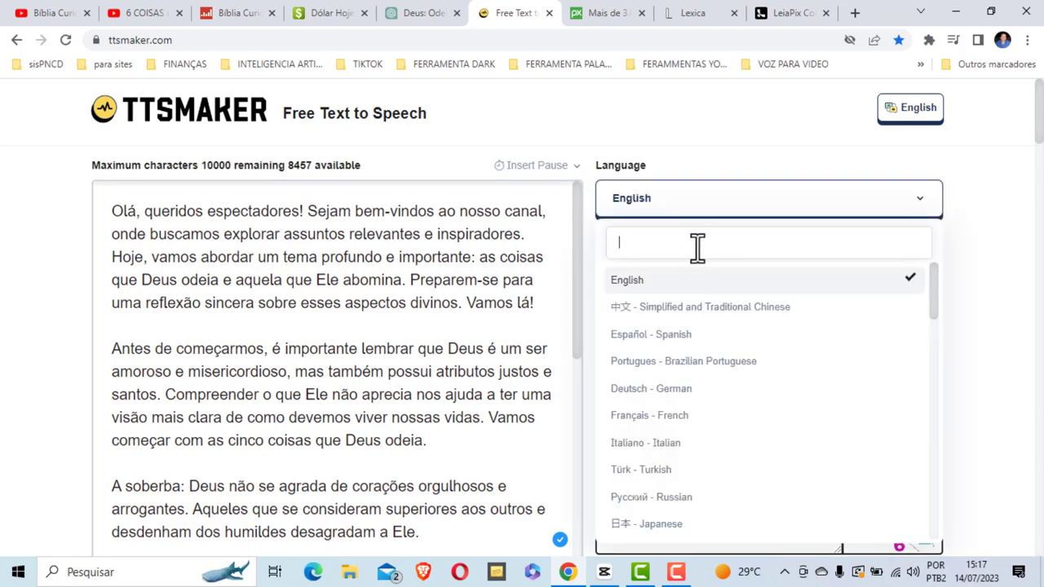
text(po)
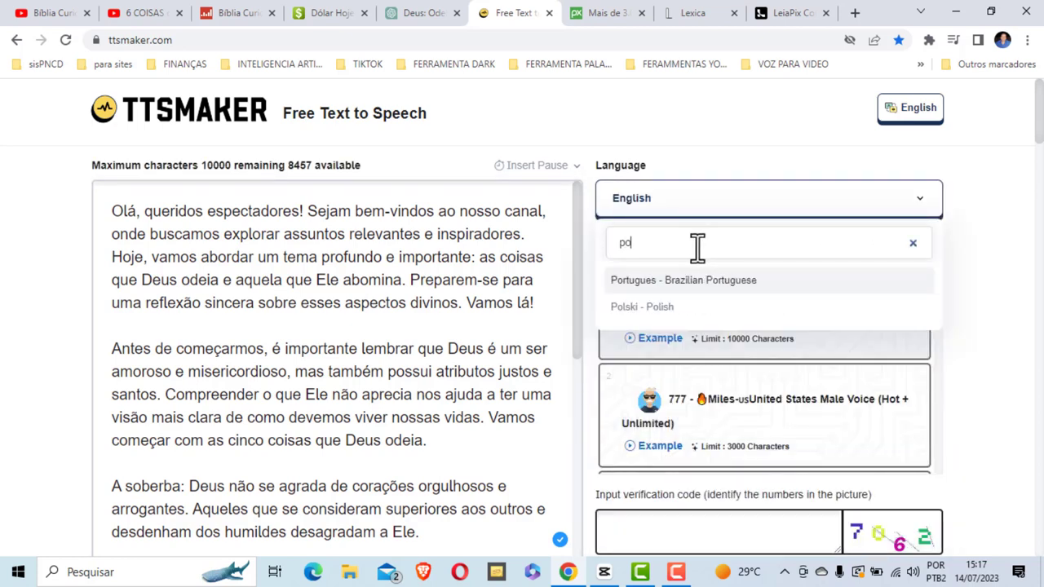
text(r)
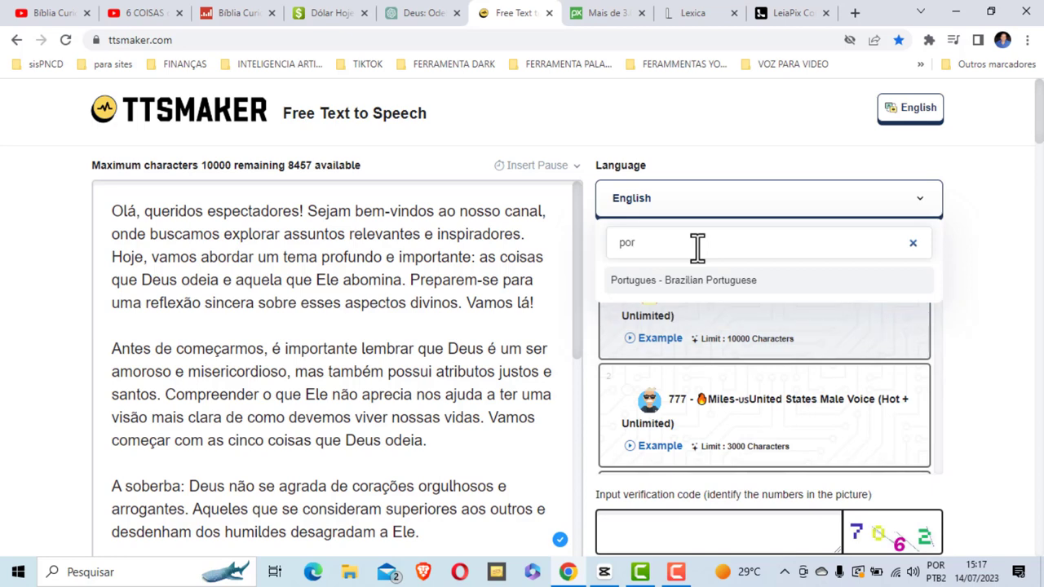
click(657, 282)
Review the Brazilian voices, keep 260 - Antonio, and convert the text to speech after entering the verification code from the picture
scroll(690, 211, down, 1)
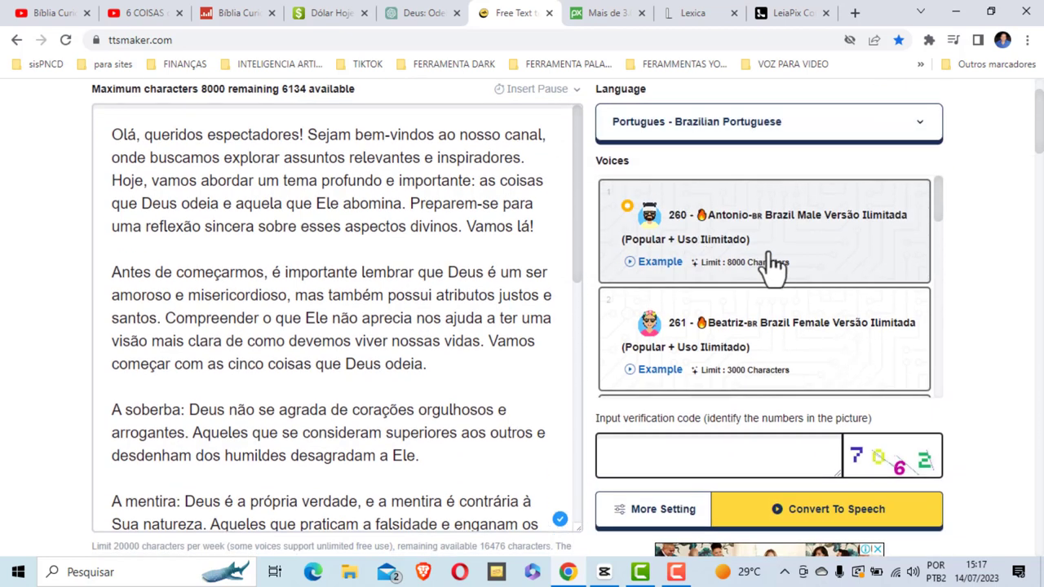
scroll(695, 306, down, 1)
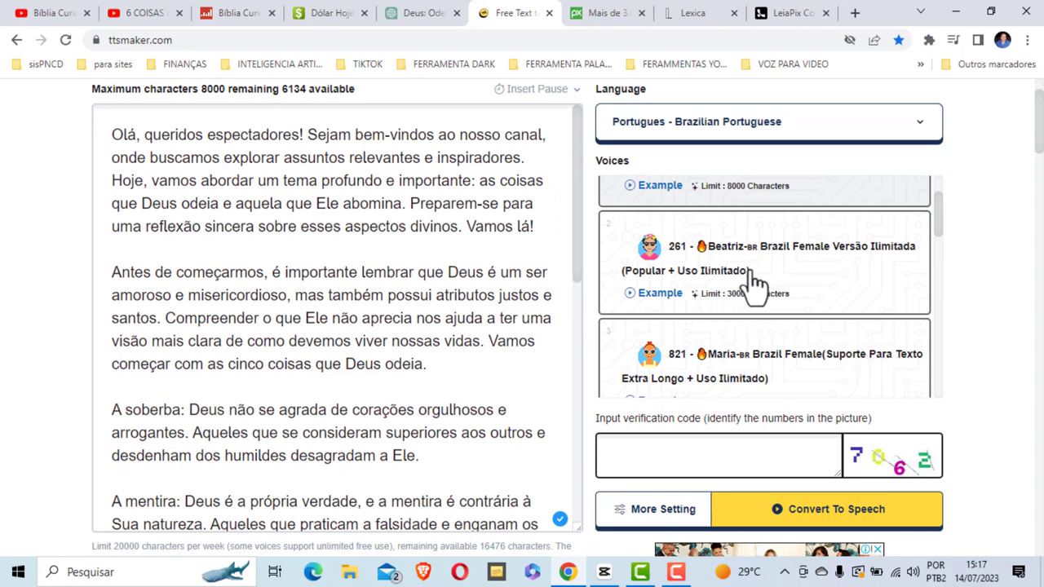
scroll(693, 295, down, 1)
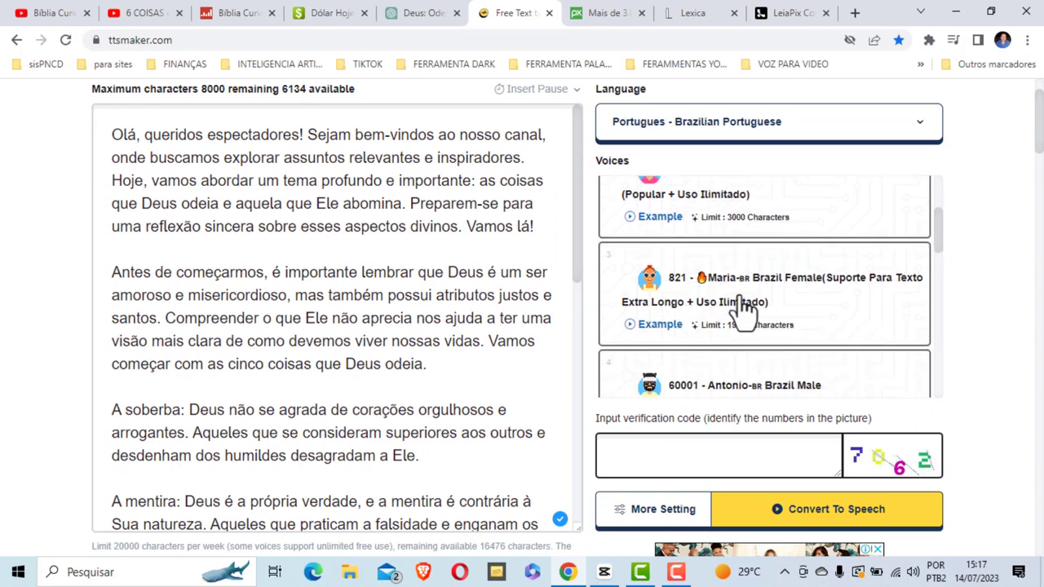
scroll(746, 306, down, 2)
scroll(742, 306, up, 2)
scroll(744, 309, up, 1)
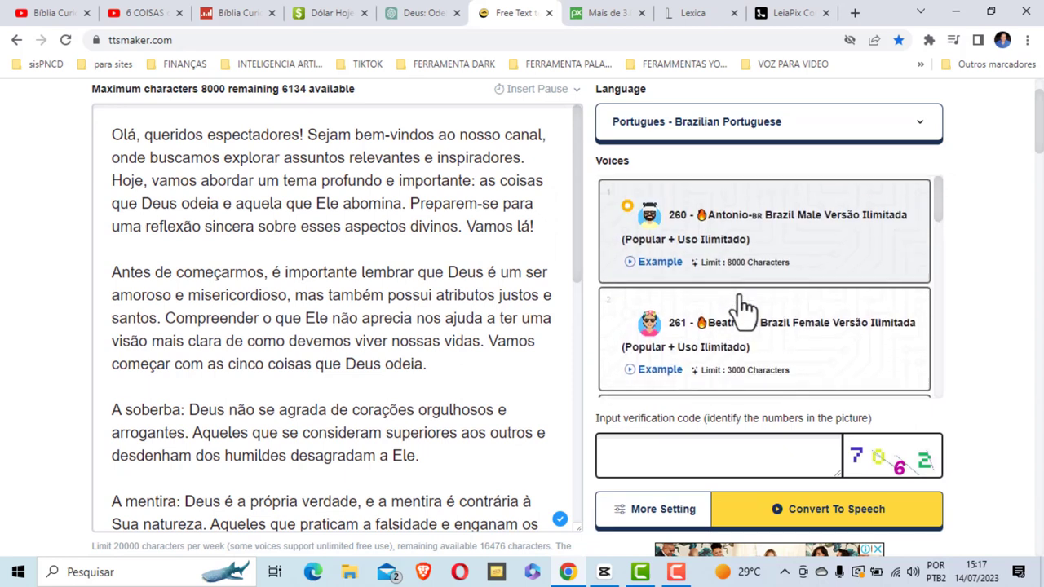
scroll(970, 238, down, 1)
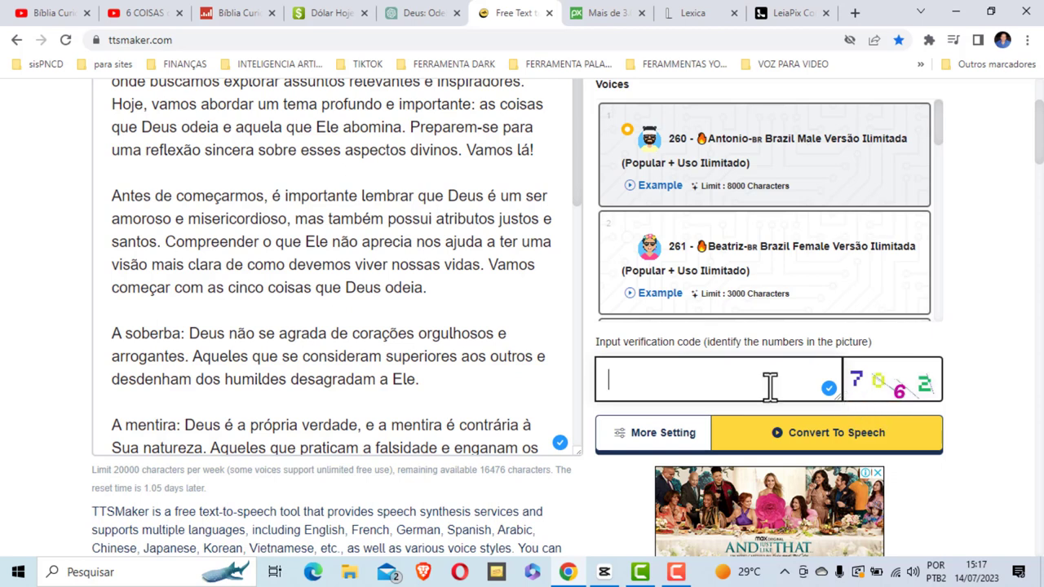
text(9457)
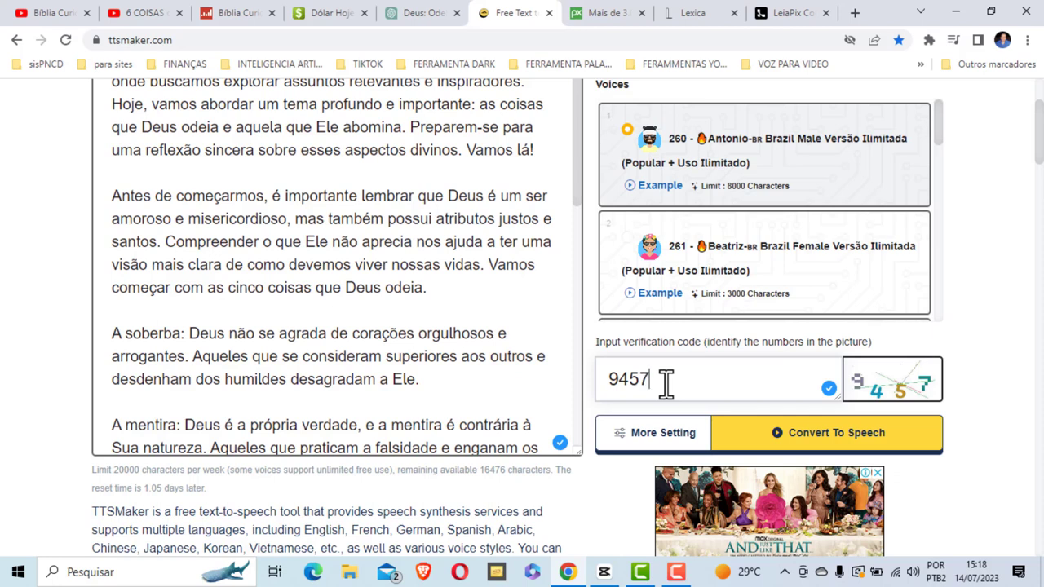
click(788, 441)
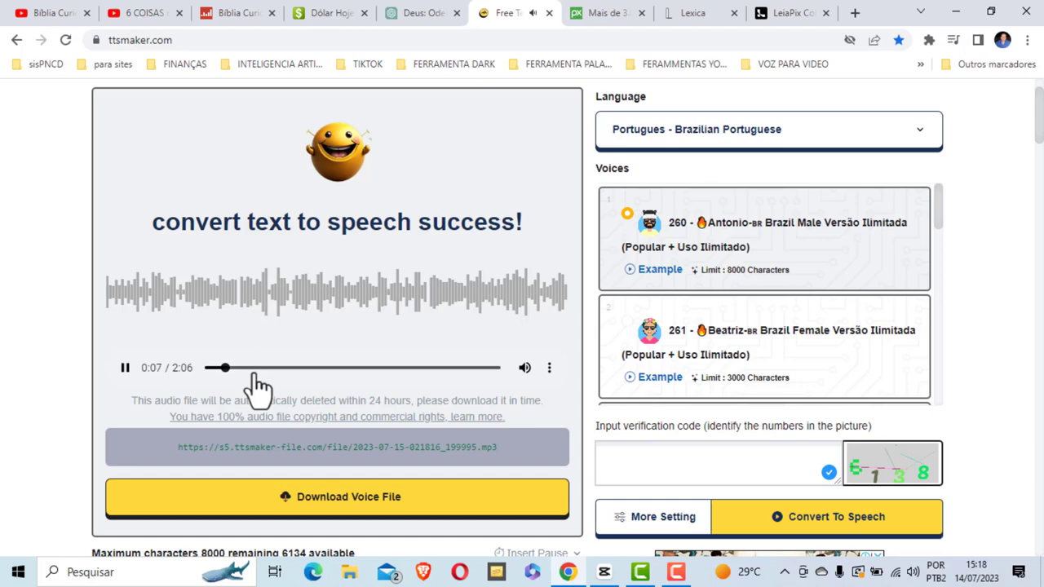
Pause the generated speech and download it to the desktop (Área de Trabalho) as the MP3 file "AUDIO 1"
click(124, 368)
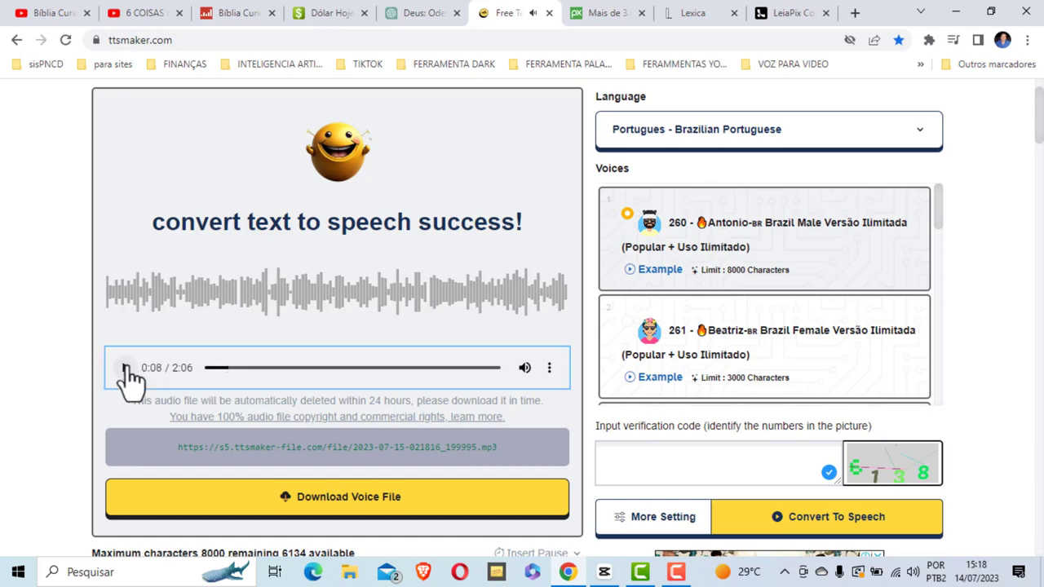
click(549, 369)
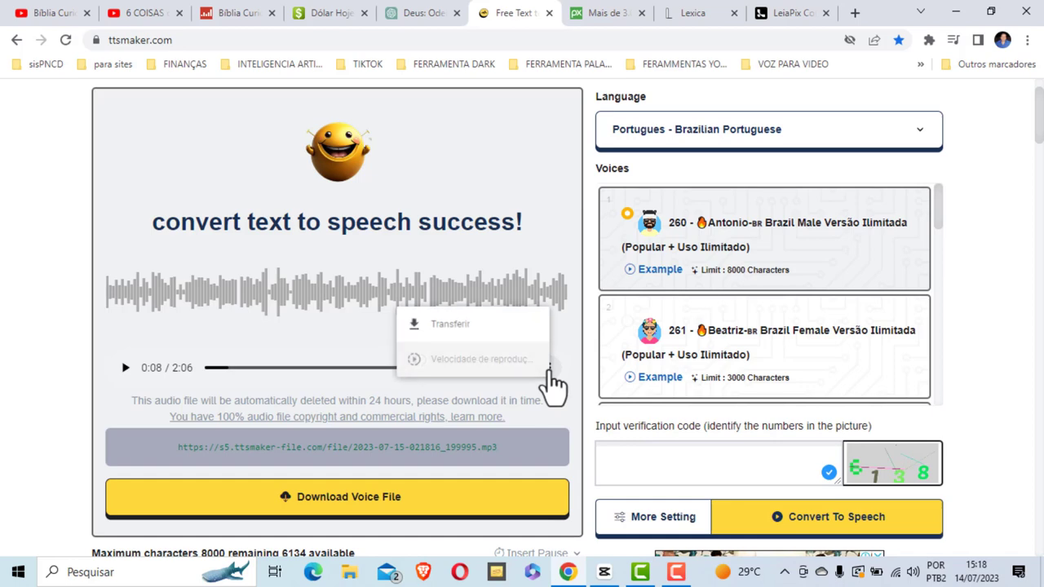
click(465, 324)
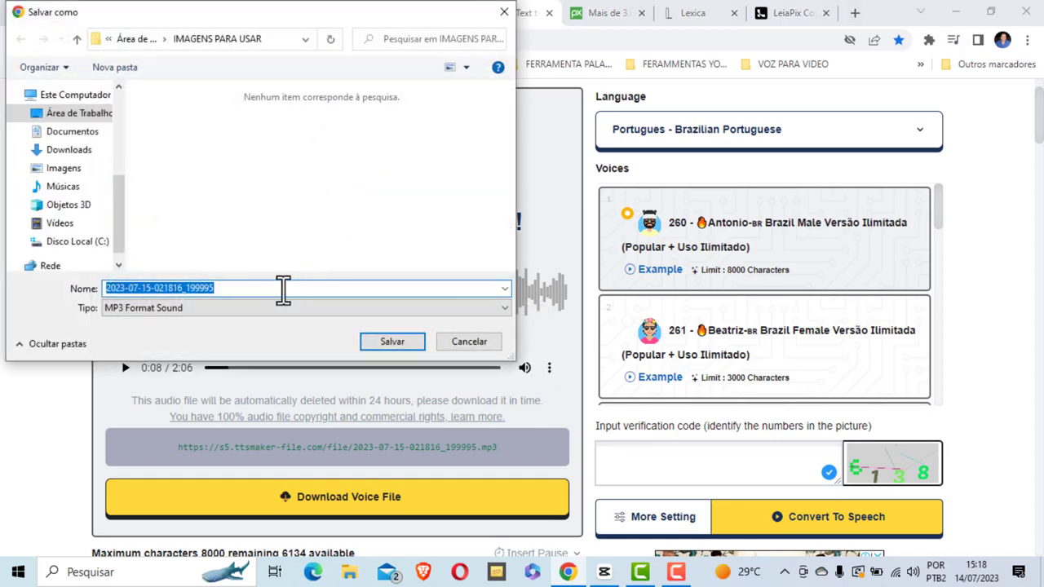
text(a)
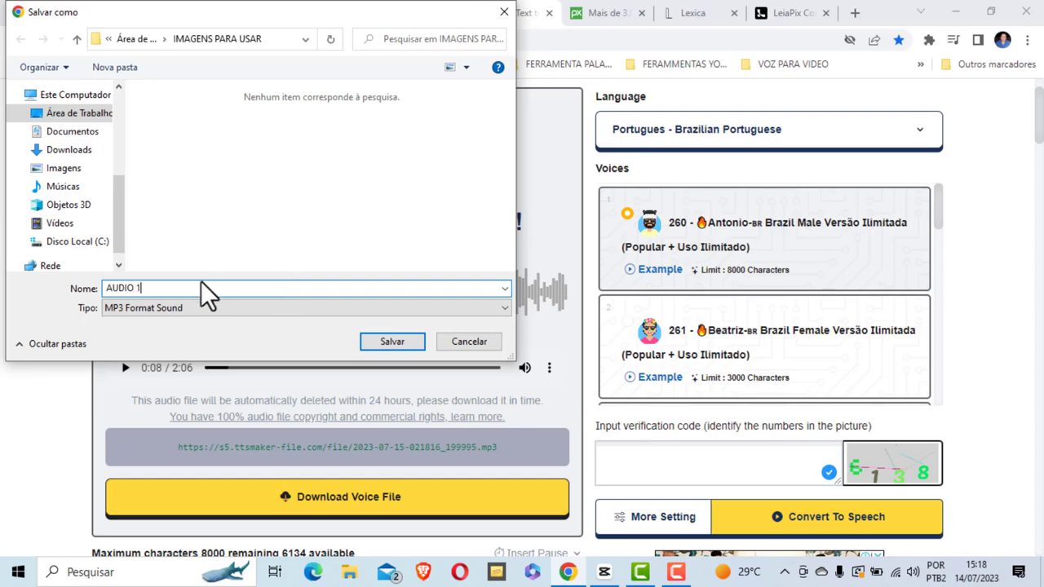
text(UDIO 1)
click(73, 113)
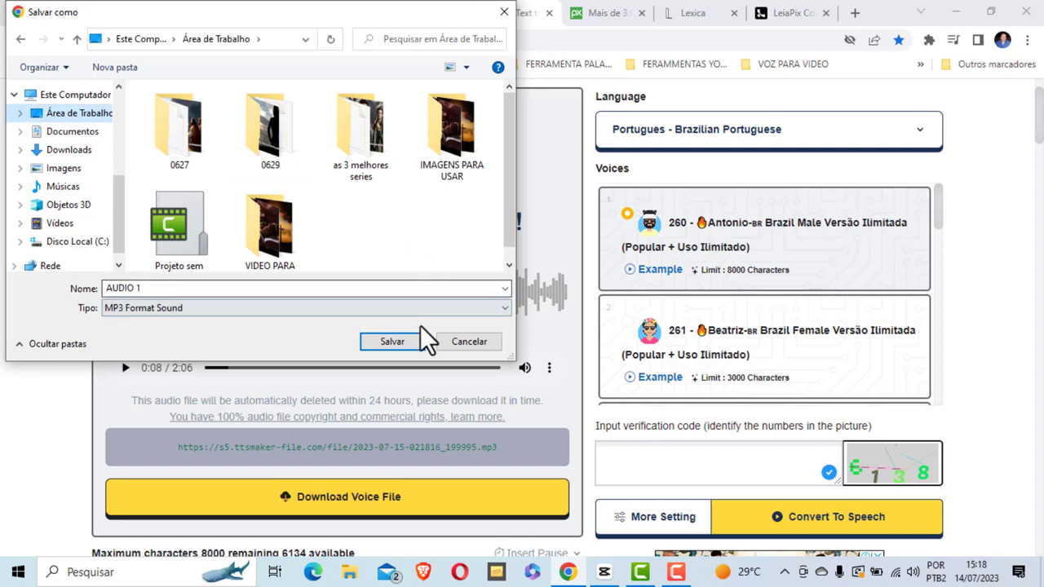
click(390, 343)
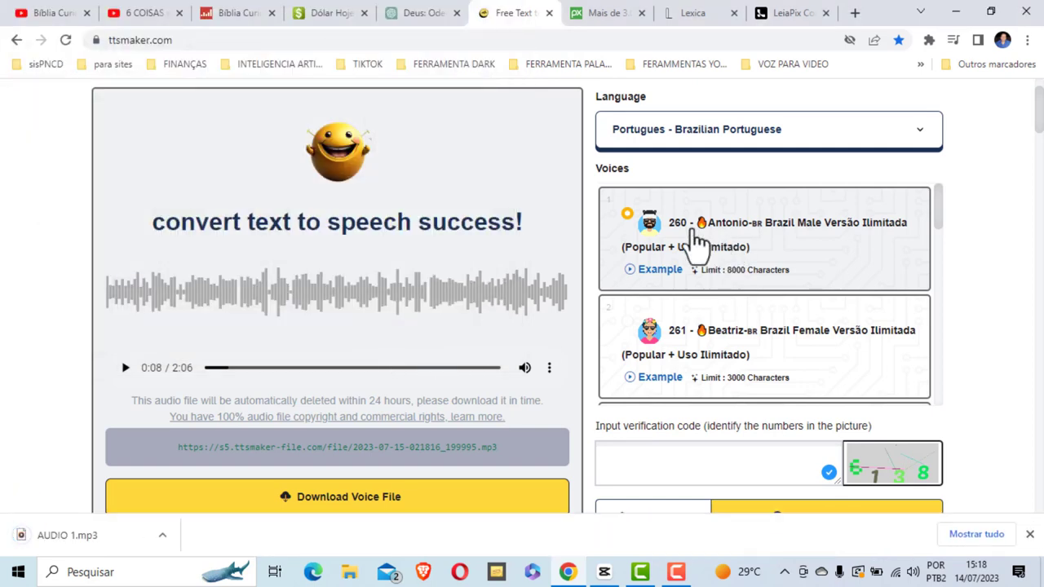
Switch to Pixabay and look through the sponsored and royalty-free image results for "biblia"
click(602, 15)
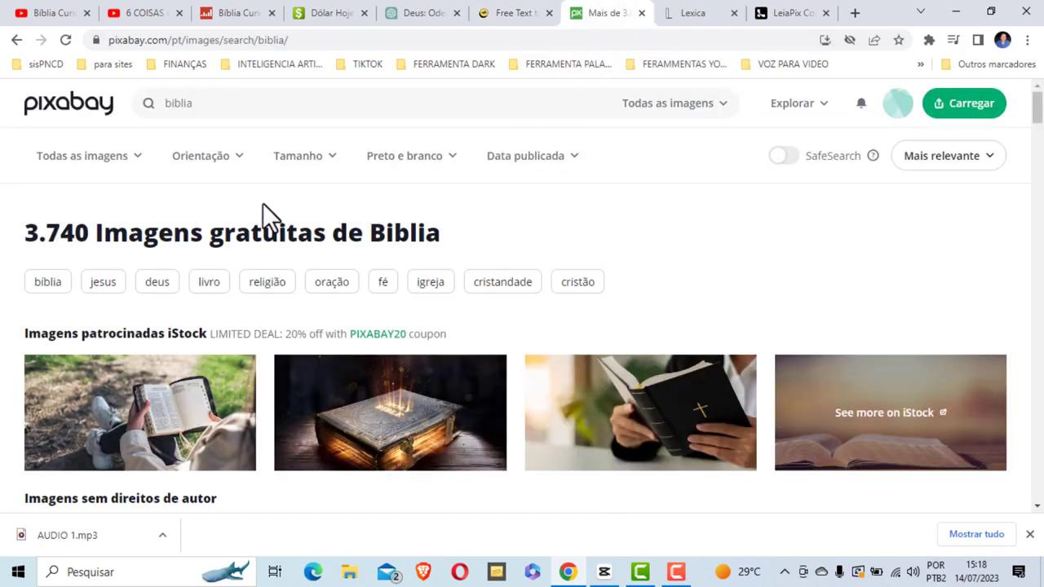
scroll(263, 203, down, 2)
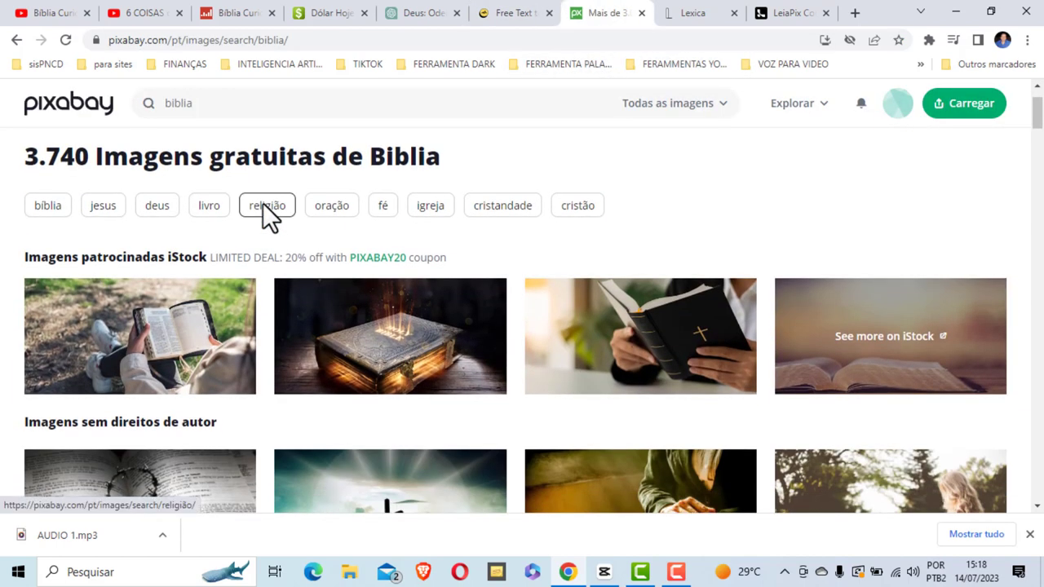
scroll(252, 269, up, 2)
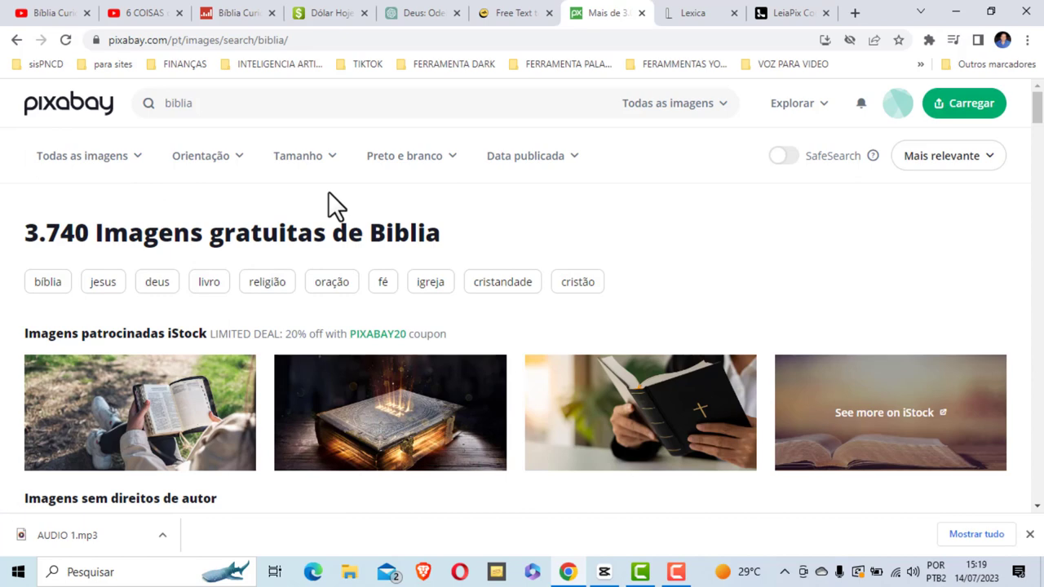
scroll(327, 191, down, 3)
scroll(328, 191, up, 3)
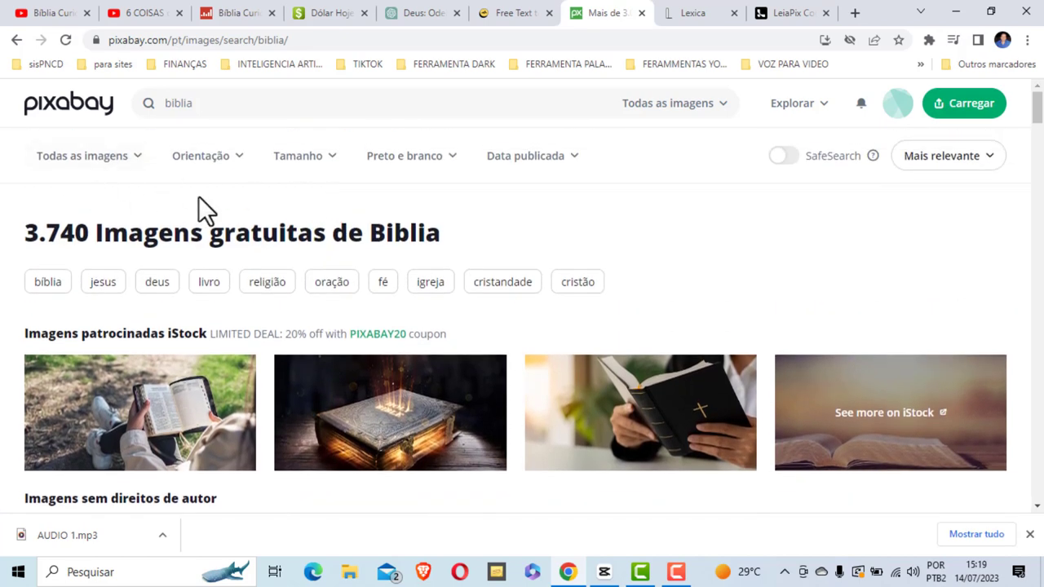
scroll(287, 192, down, 2)
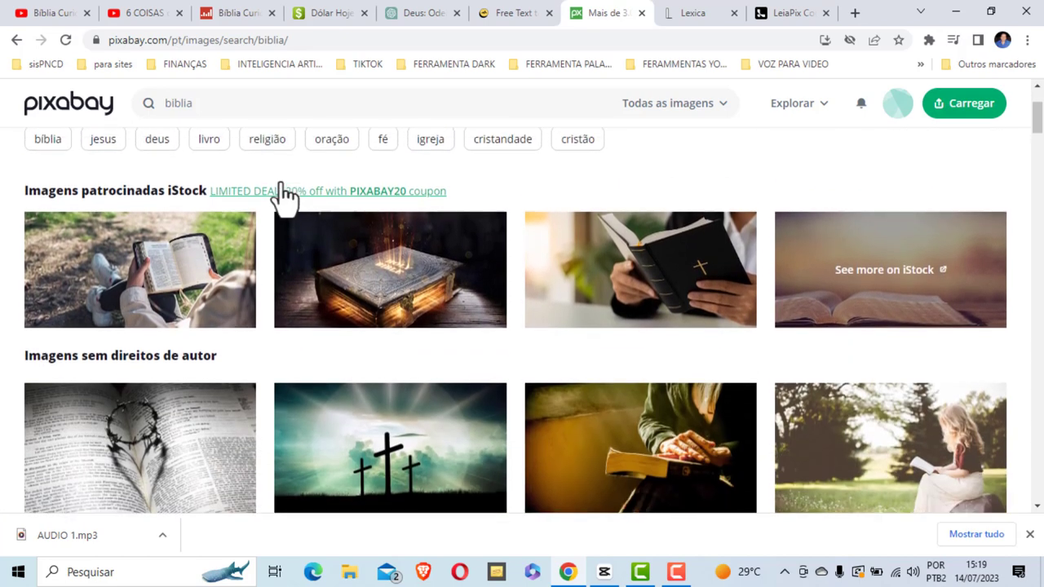
scroll(285, 198, up, 2)
scroll(386, 337, down, 4)
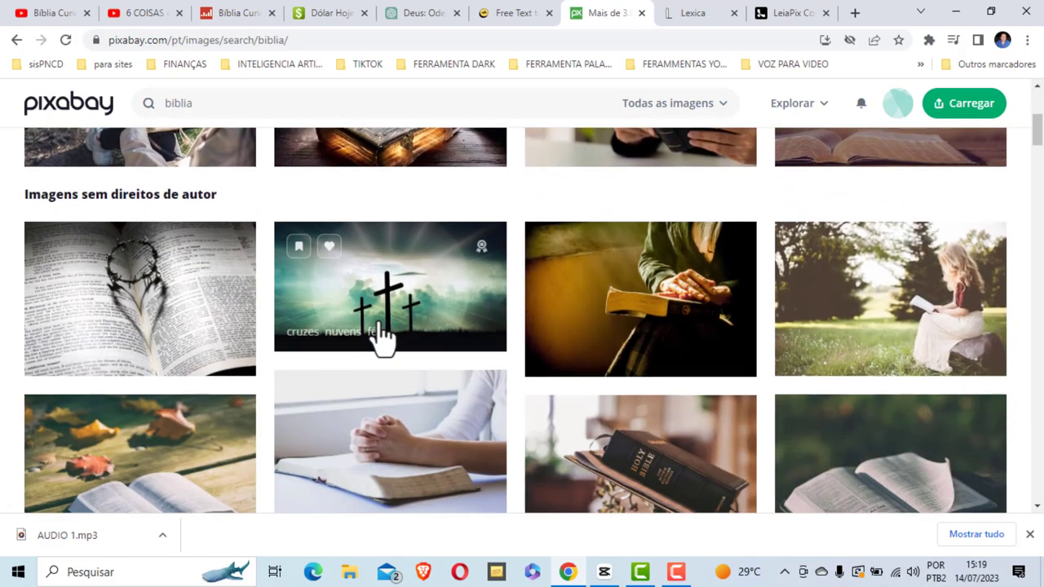
scroll(362, 321, down, 3)
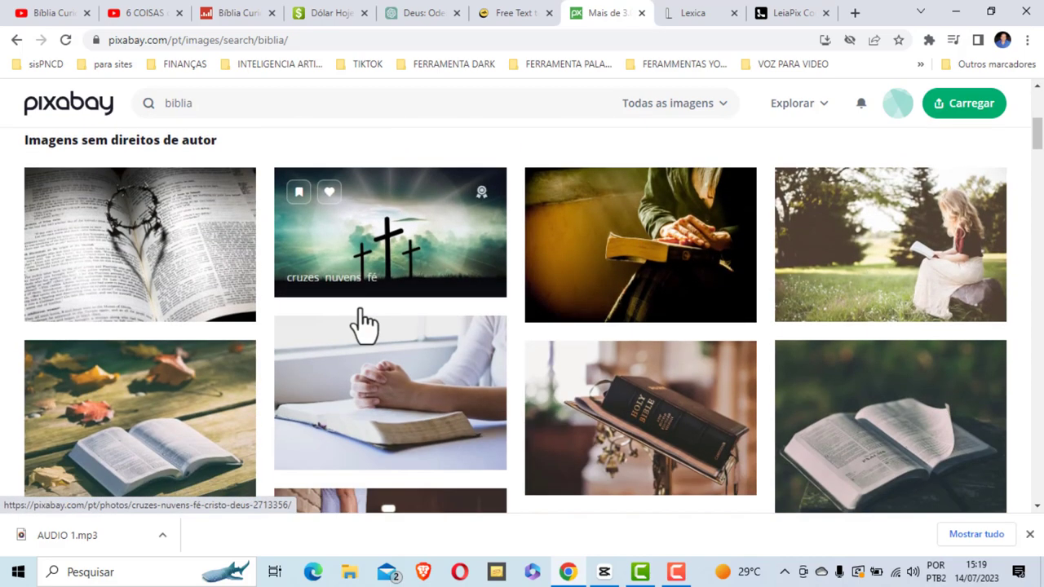
scroll(367, 314, up, 5)
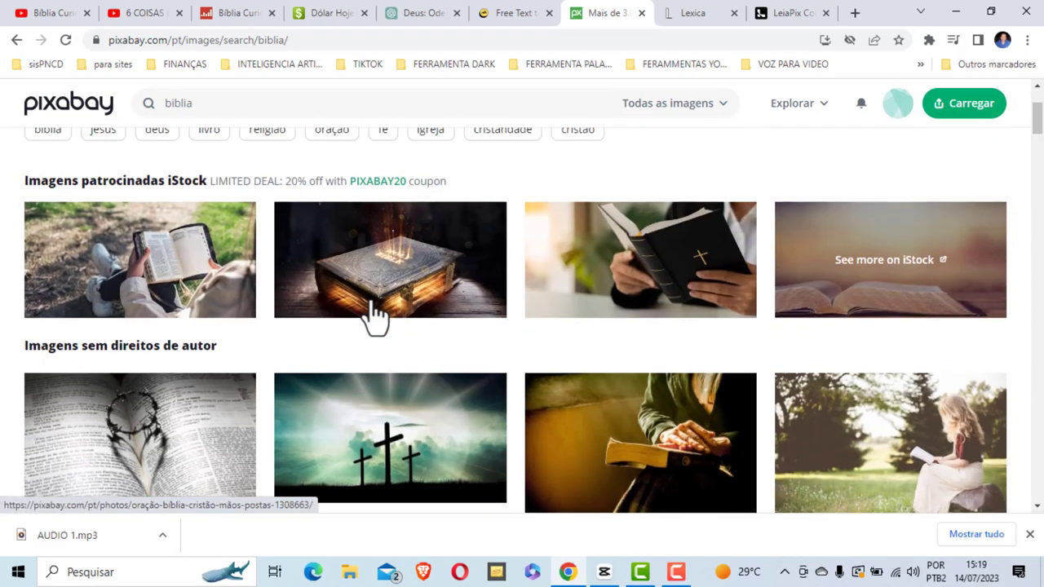
scroll(374, 314, up, 2)
scroll(373, 314, down, 2)
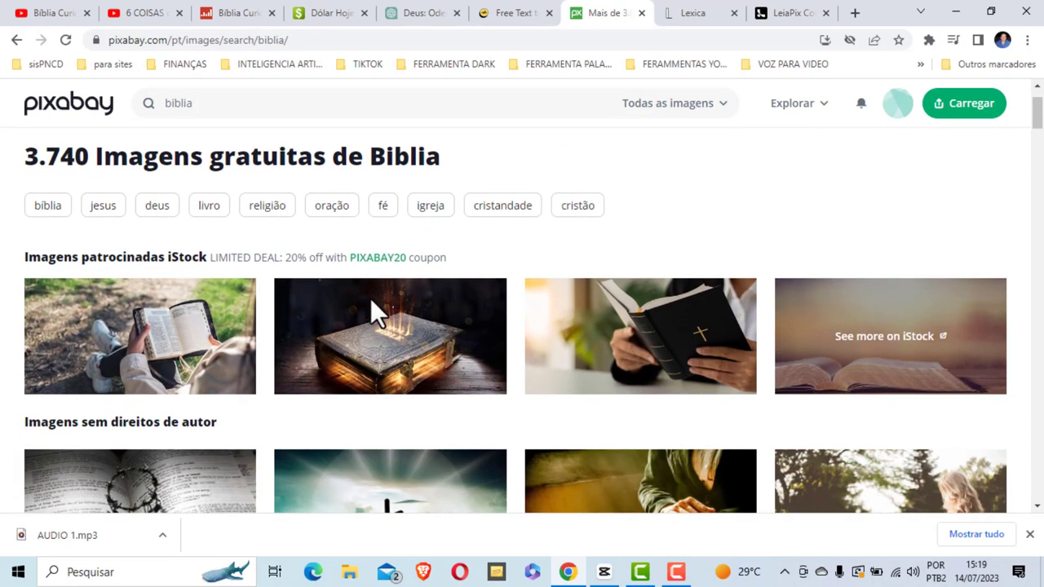
scroll(425, 359, down, 1)
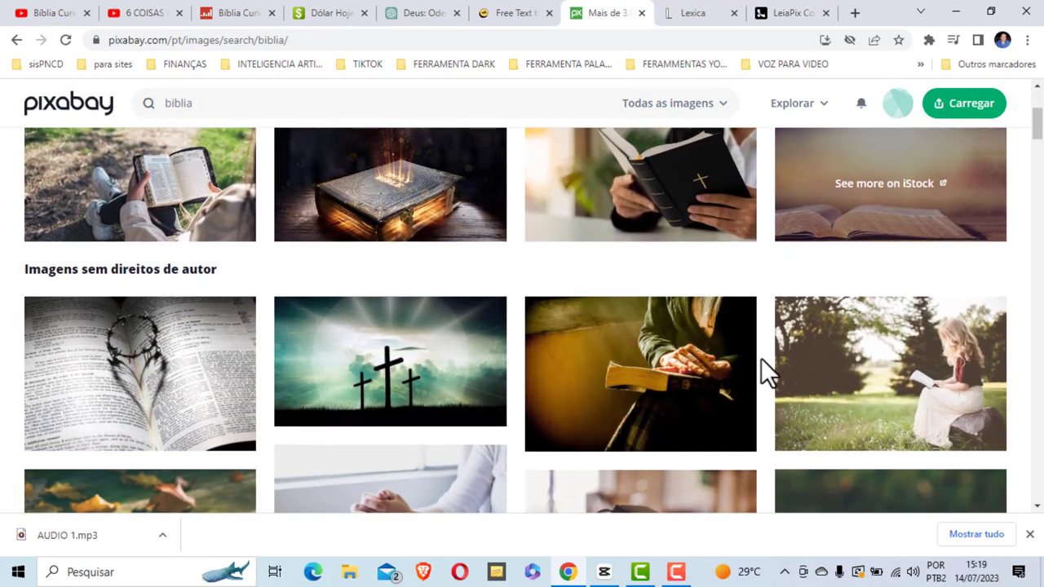
scroll(445, 377, up, 3)
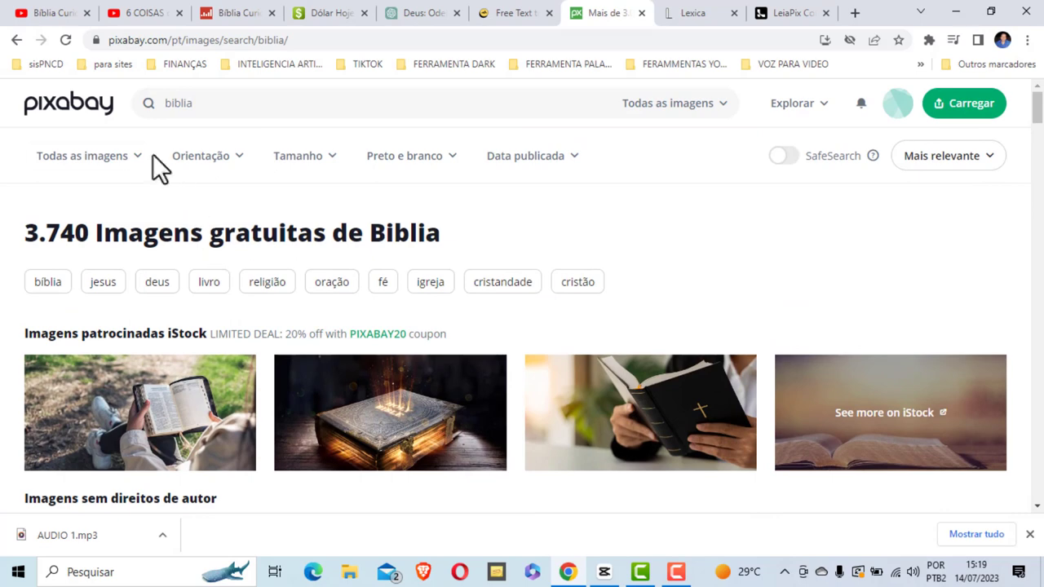
Filter the Pixabay results for "biblia" to videos and look through the sponsored and royalty-free clips
click(137, 158)
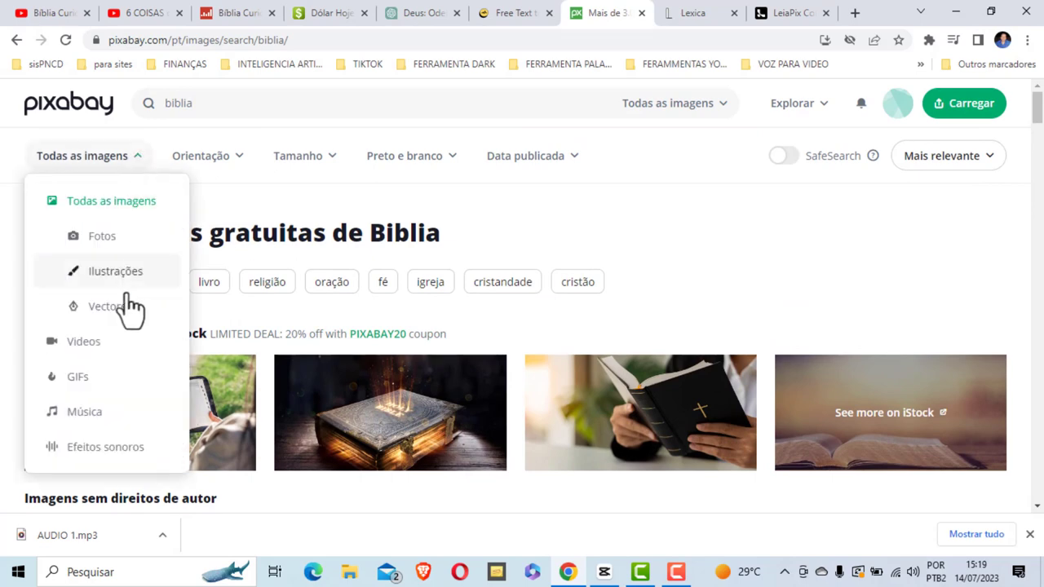
click(90, 343)
scroll(448, 245, down, 2)
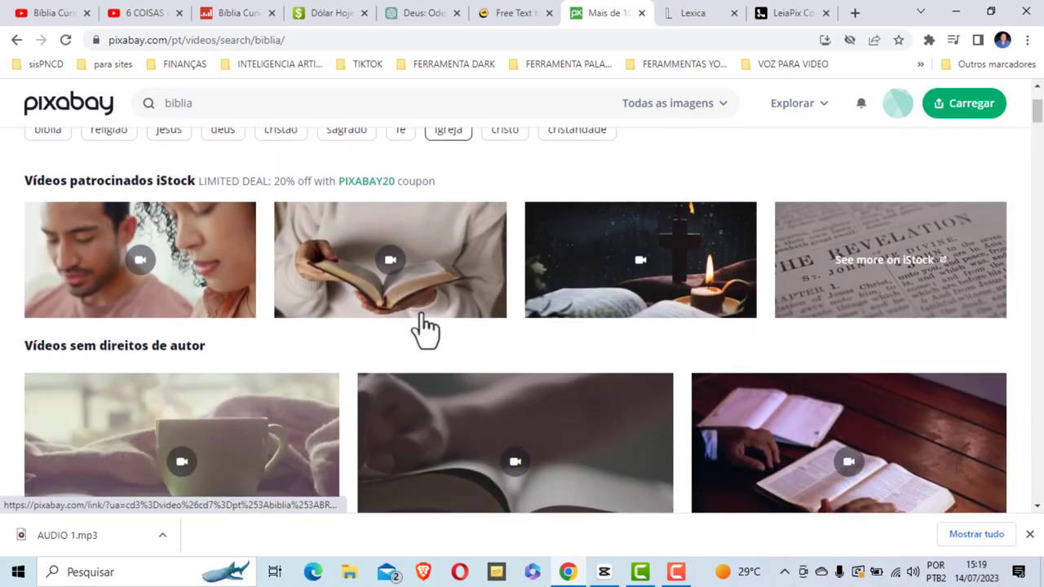
scroll(420, 334, down, 2)
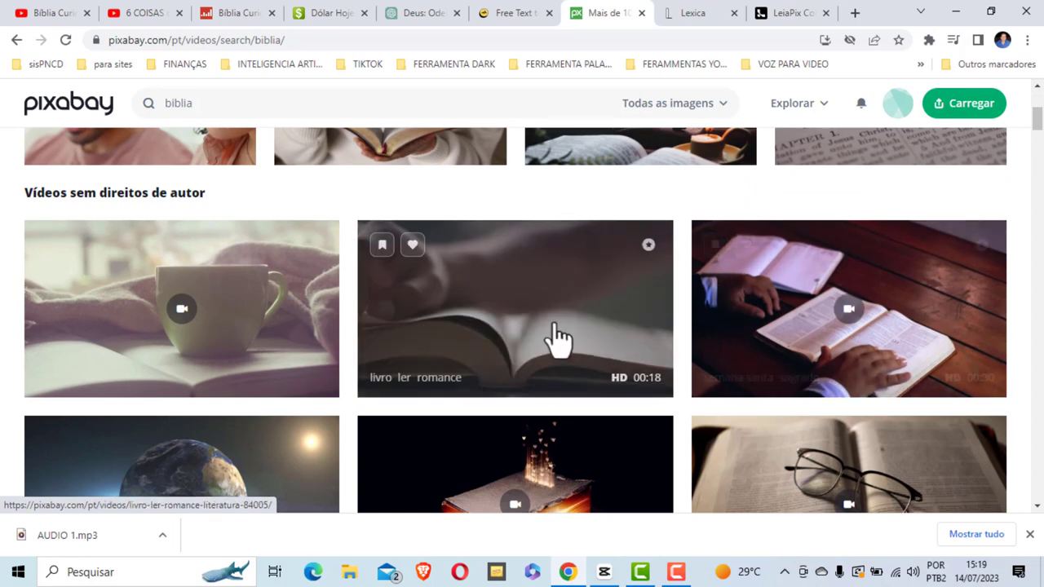
scroll(270, 291, up, 3)
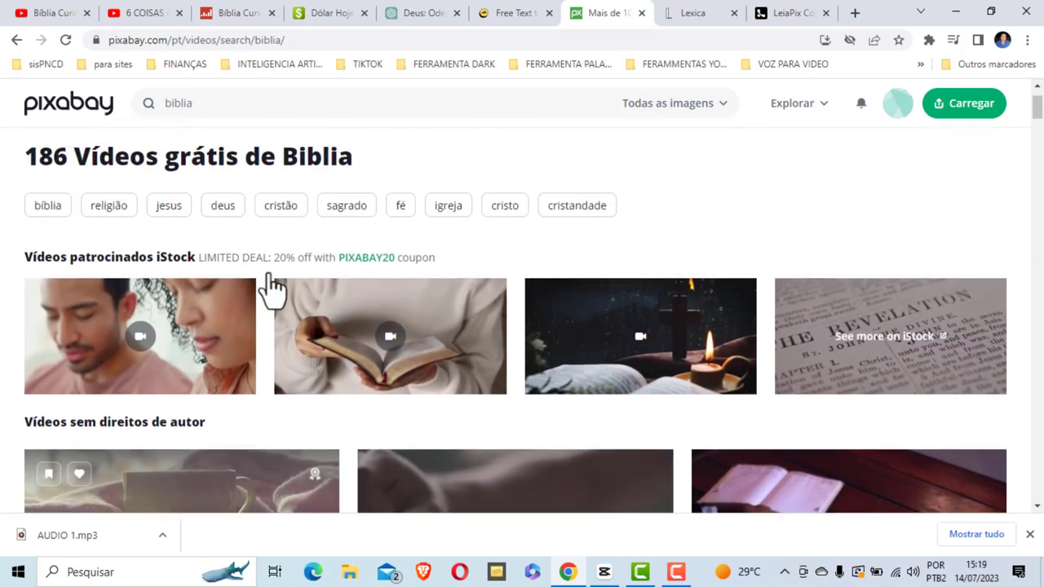
scroll(497, 345, down, 2)
scroll(505, 343, down, 2)
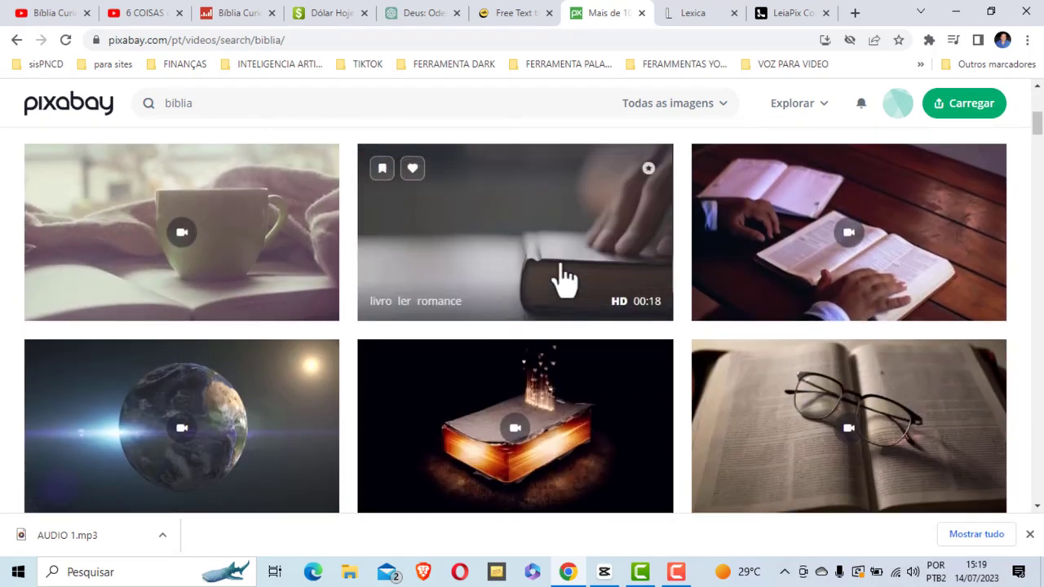
scroll(565, 278, down, 2)
scroll(531, 372, up, 2)
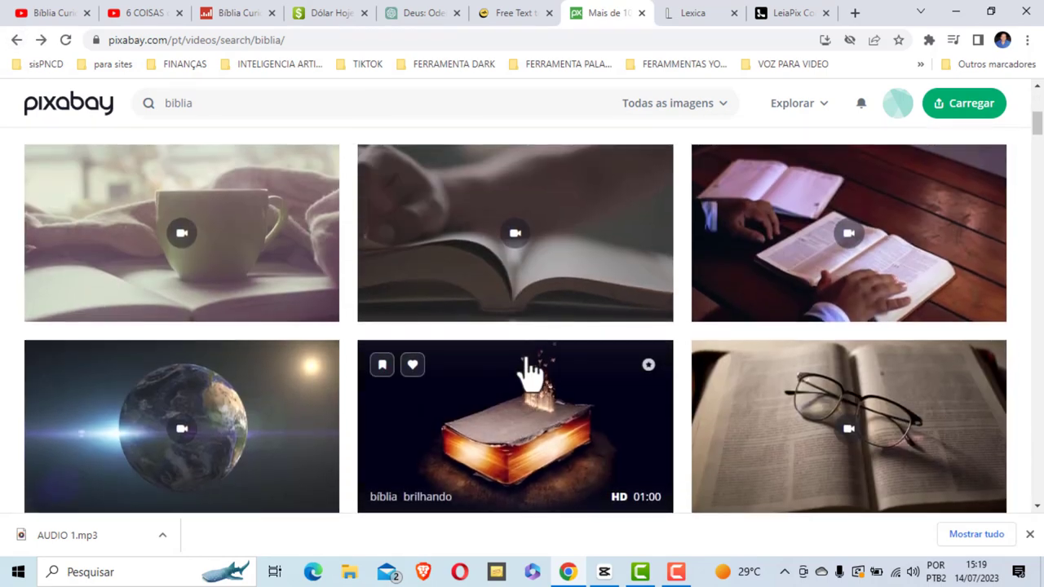
scroll(531, 372, up, 5)
scroll(529, 371, down, 2)
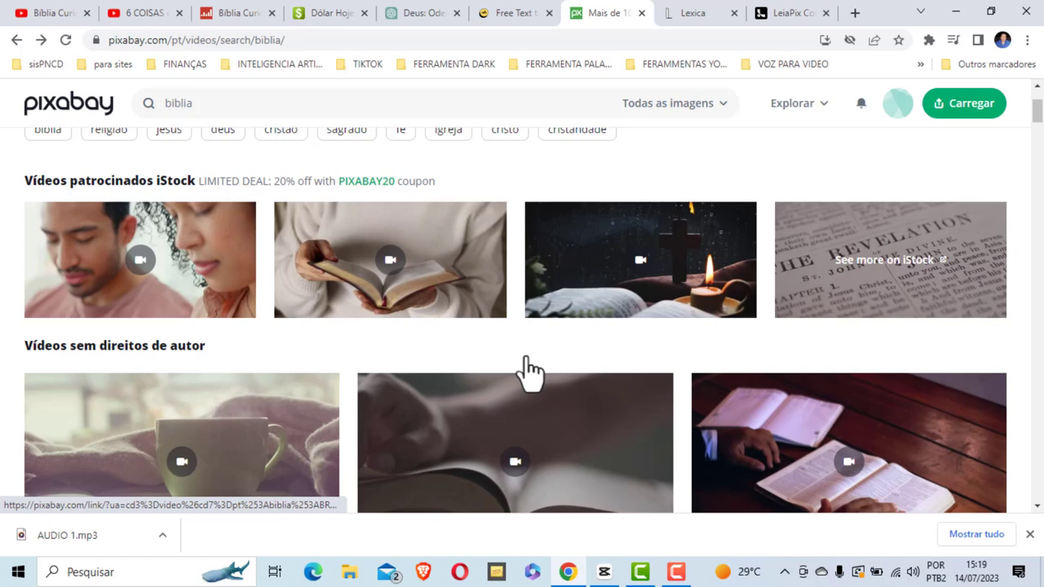
scroll(529, 371, down, 4)
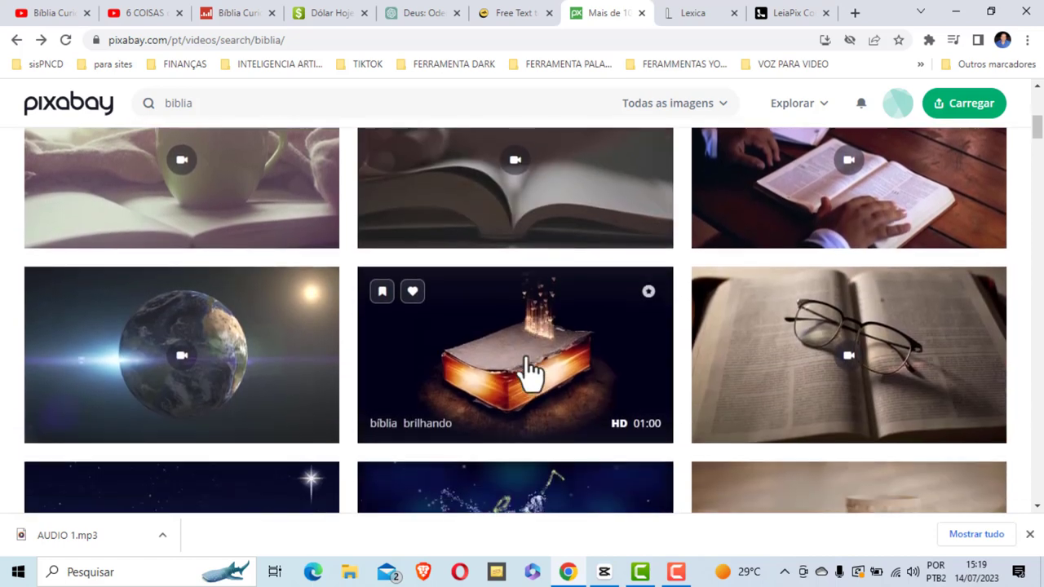
scroll(529, 371, down, 1)
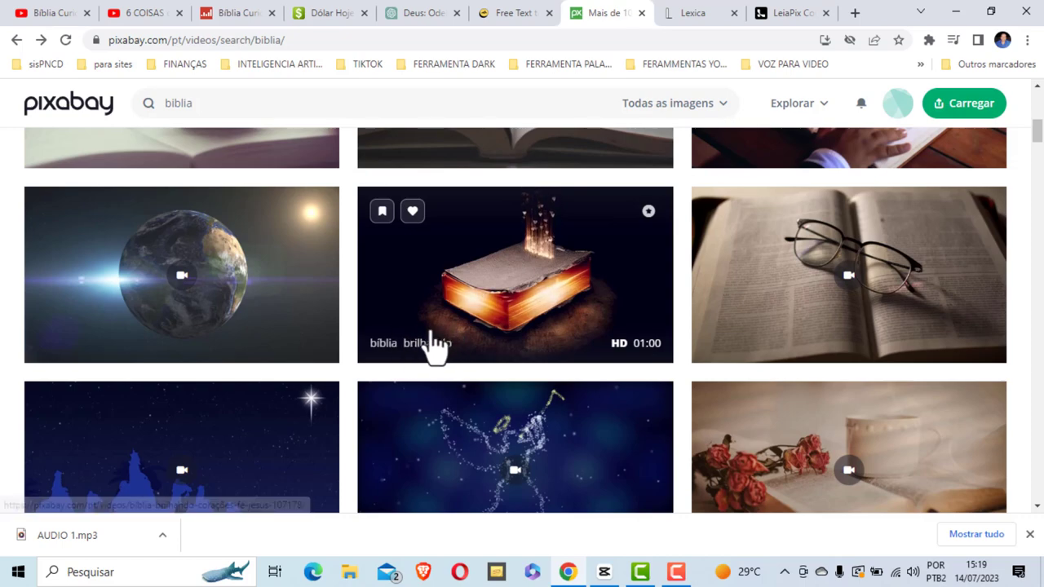
scroll(683, 211, up, 7)
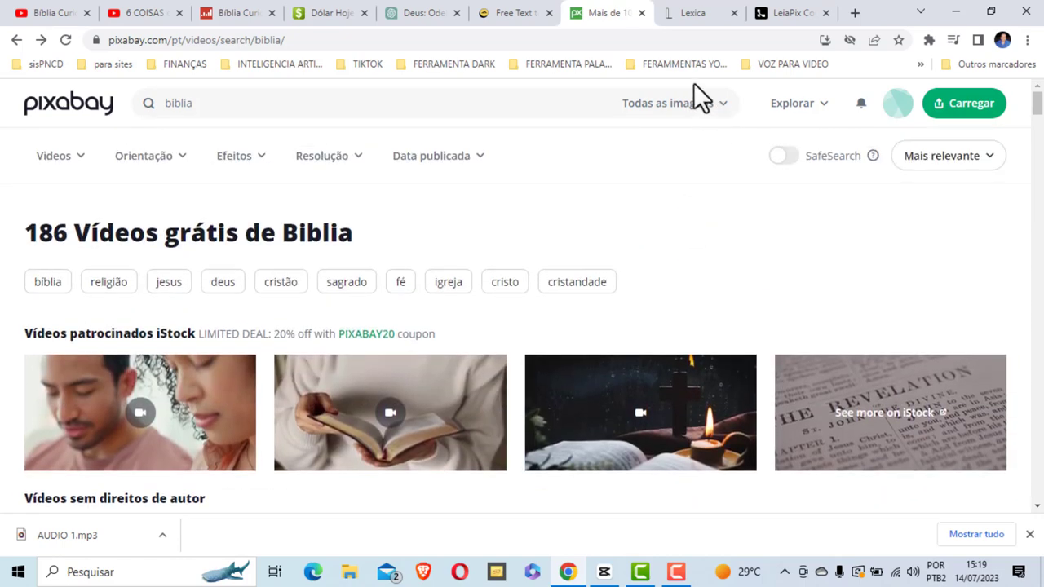
Switch to Lexica and browse the AI-generated images for "the bible"
click(705, 8)
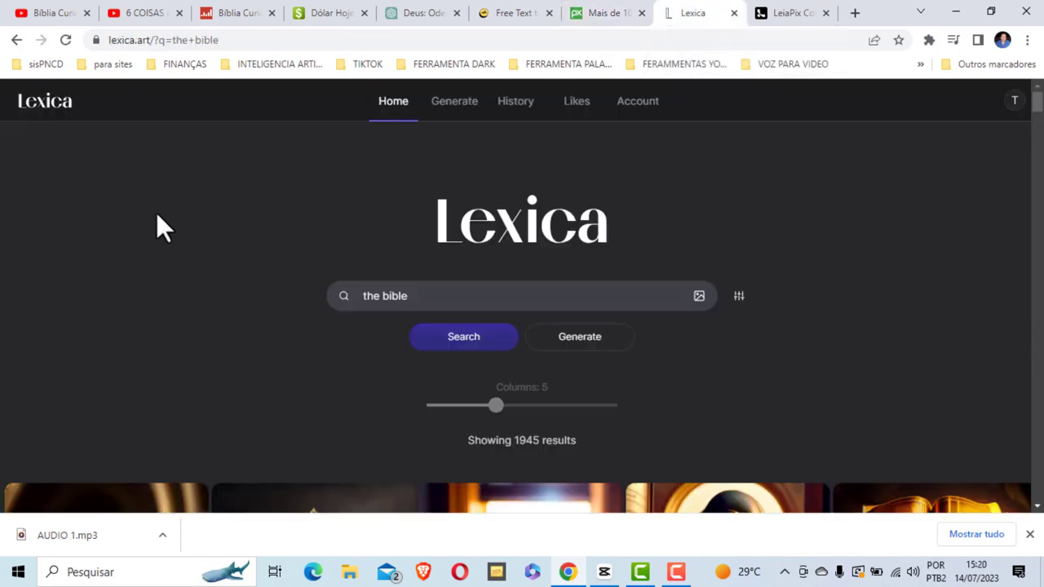
scroll(341, 261, down, 4)
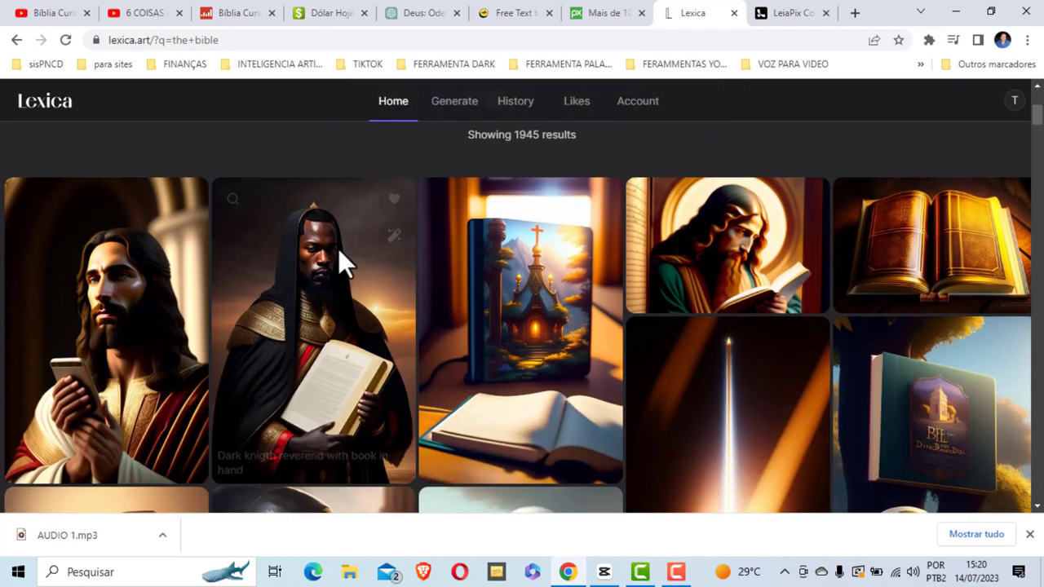
scroll(560, 307, up, 4)
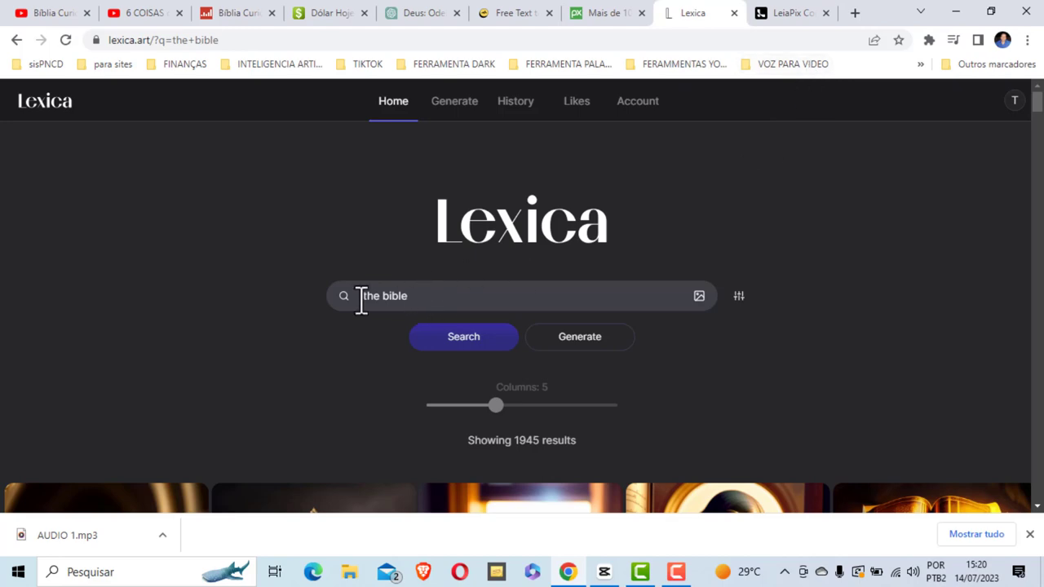
scroll(416, 306, down, 5)
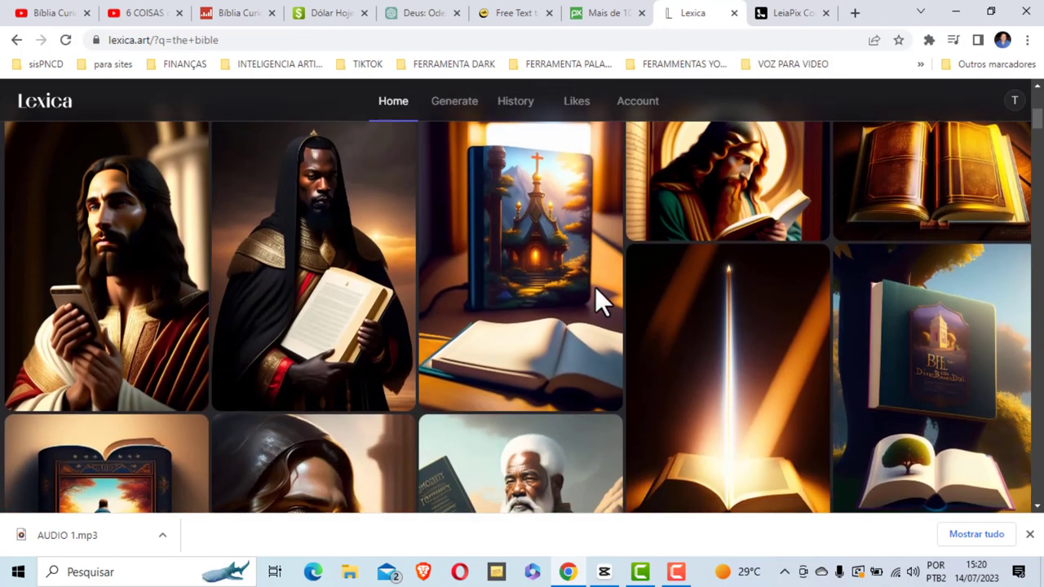
scroll(555, 265, up, 2)
scroll(556, 253, down, 6)
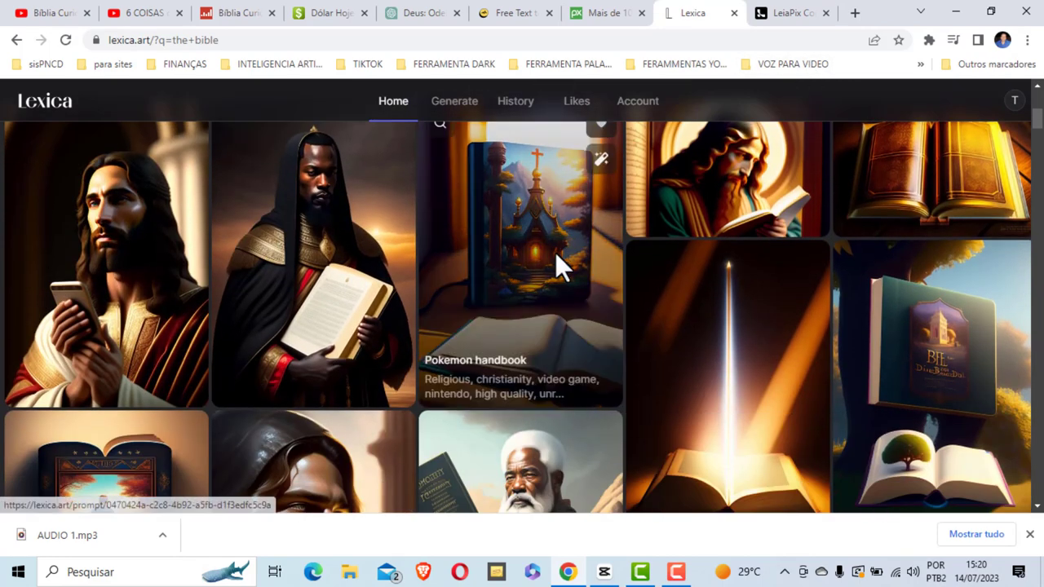
scroll(556, 260, down, 5)
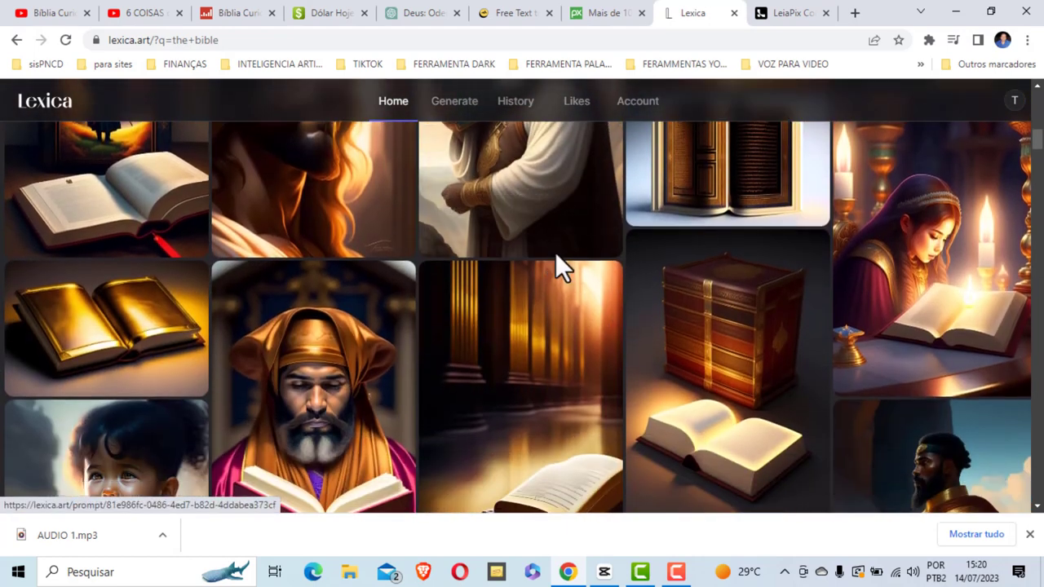
scroll(556, 253, down, 2)
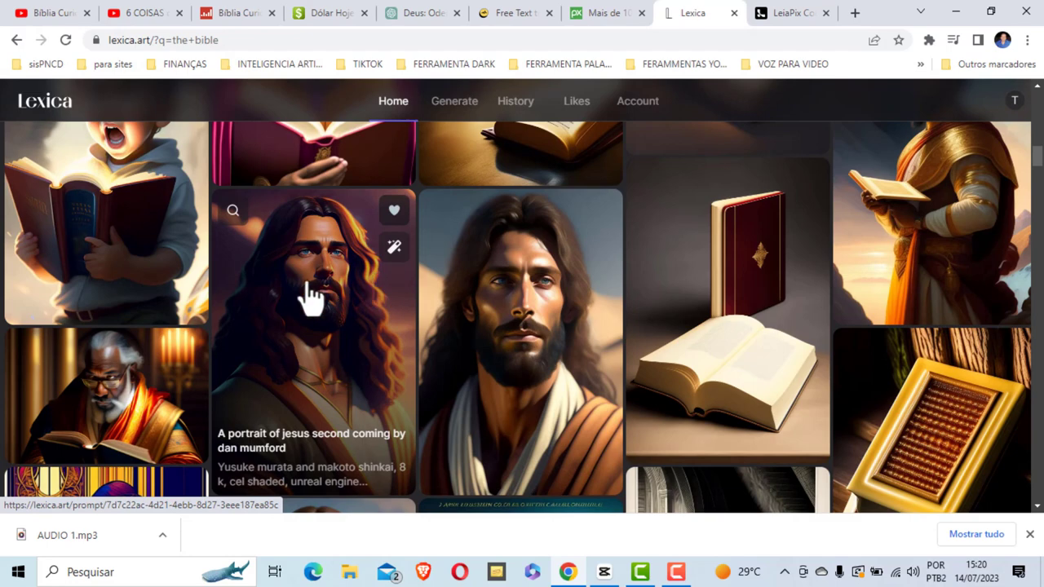
scroll(257, 279, down, 2)
scroll(375, 321, down, 2)
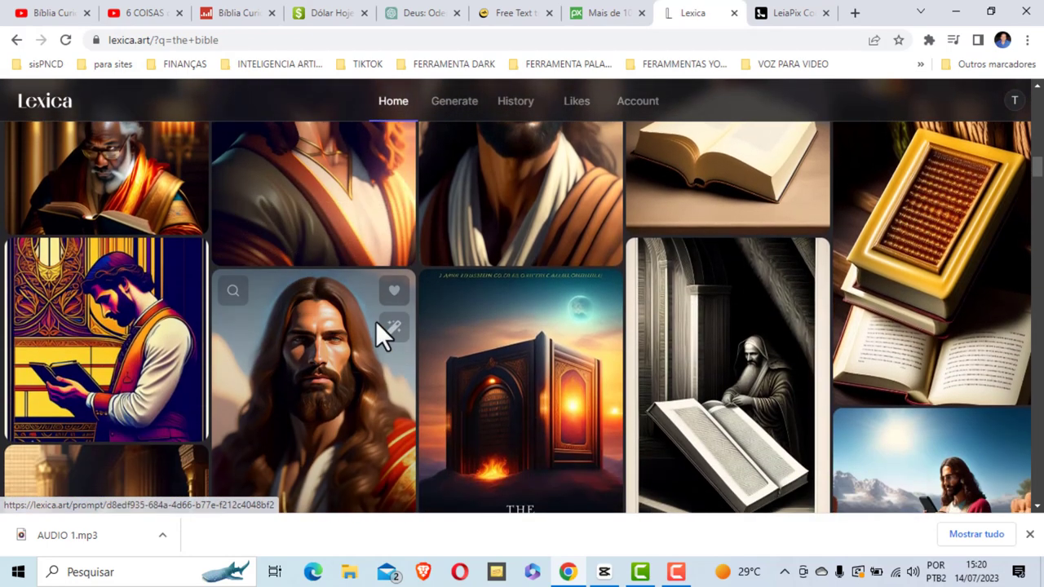
scroll(561, 300, down, 2)
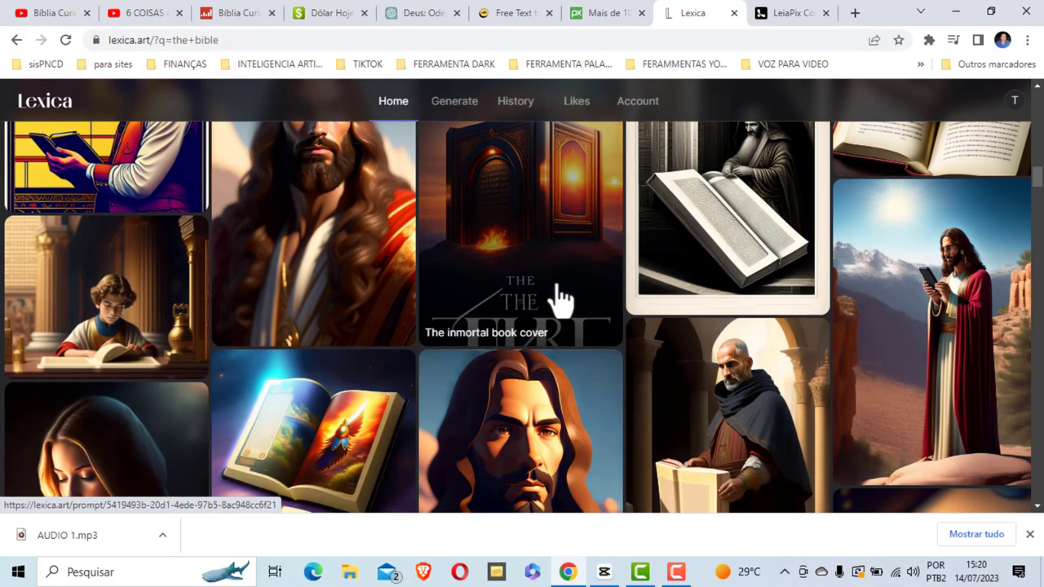
scroll(510, 283, down, 3)
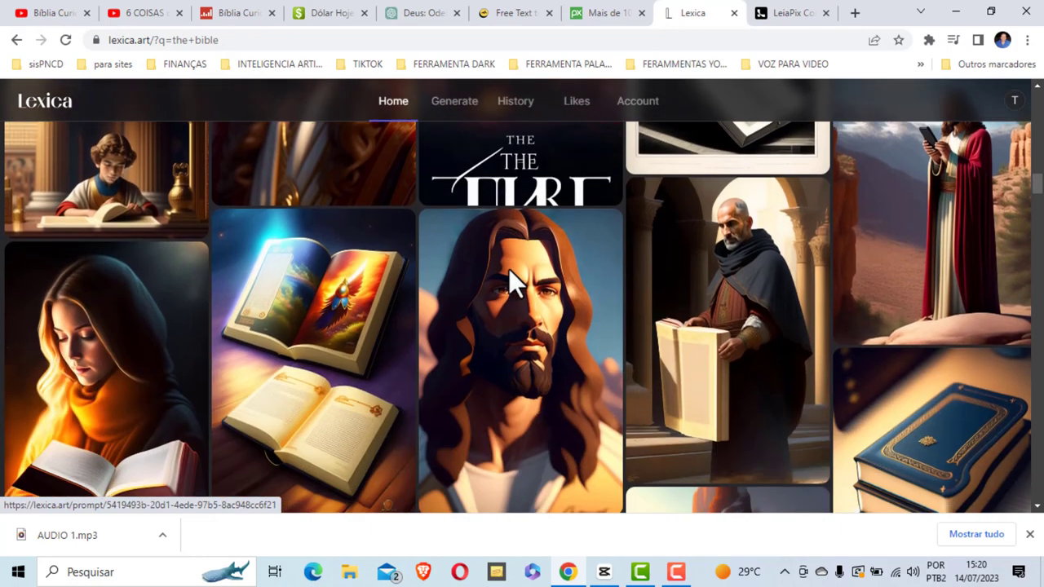
scroll(512, 278, down, 4)
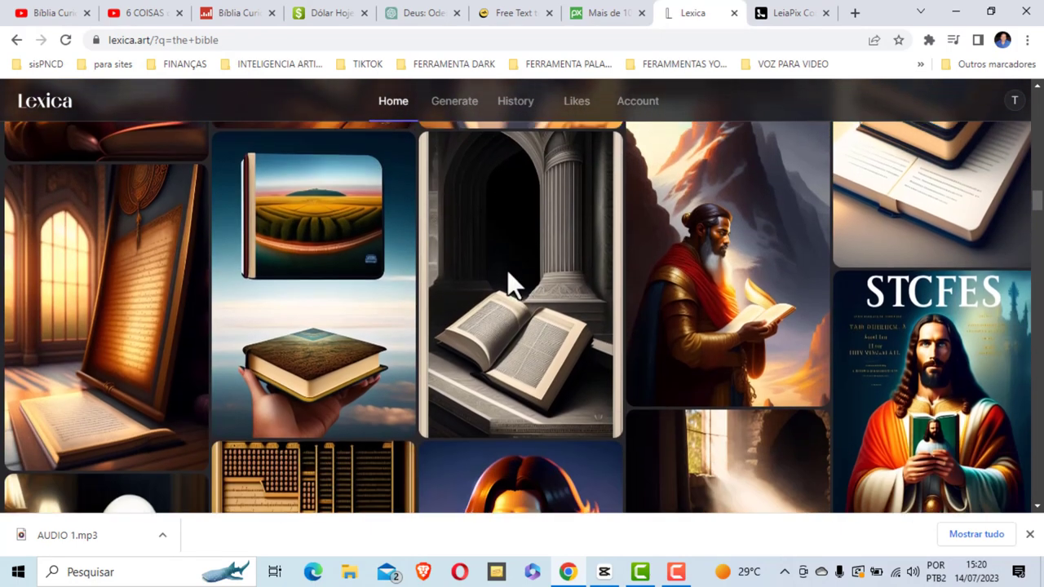
scroll(505, 274, down, 1)
scroll(504, 271, down, 3)
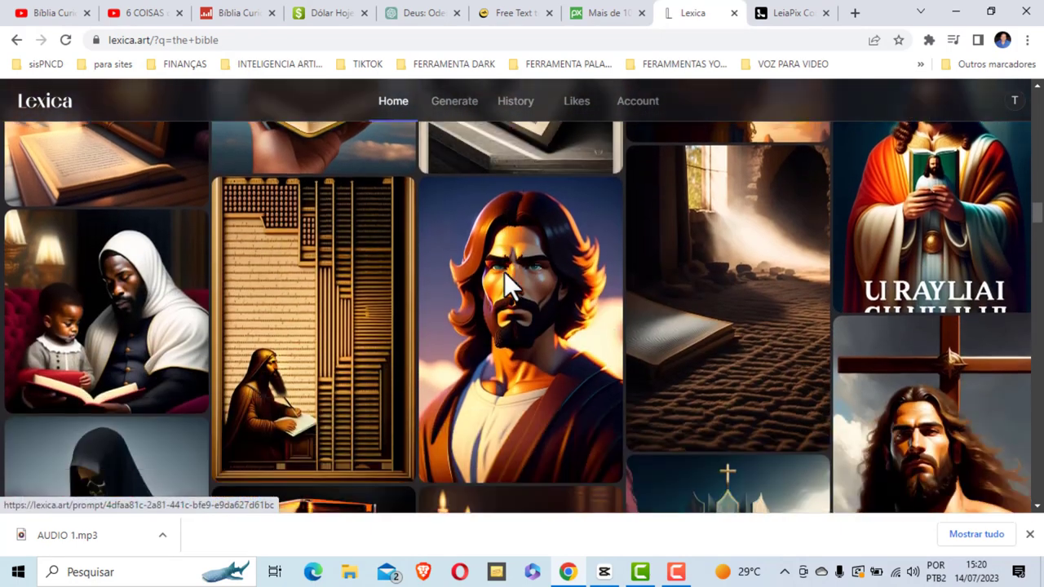
scroll(822, 367, up, 3)
scroll(822, 352, up, 15)
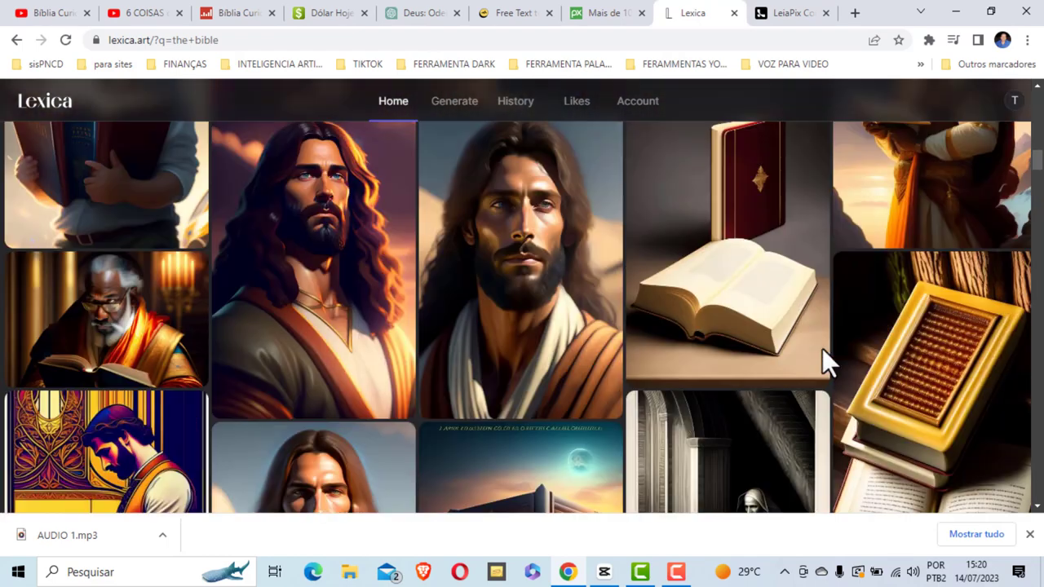
scroll(740, 350, up, 6)
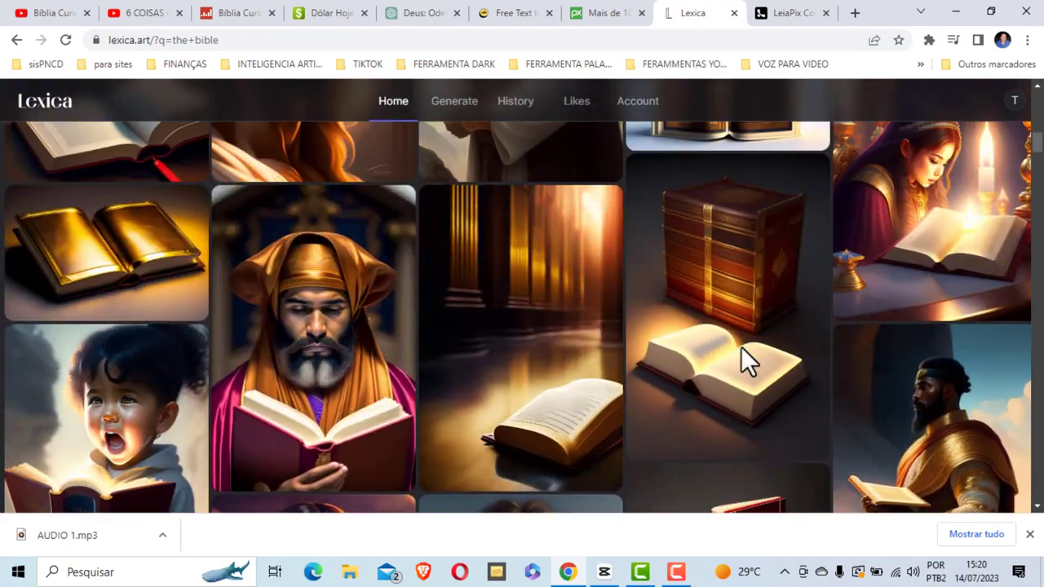
scroll(741, 351, up, 5)
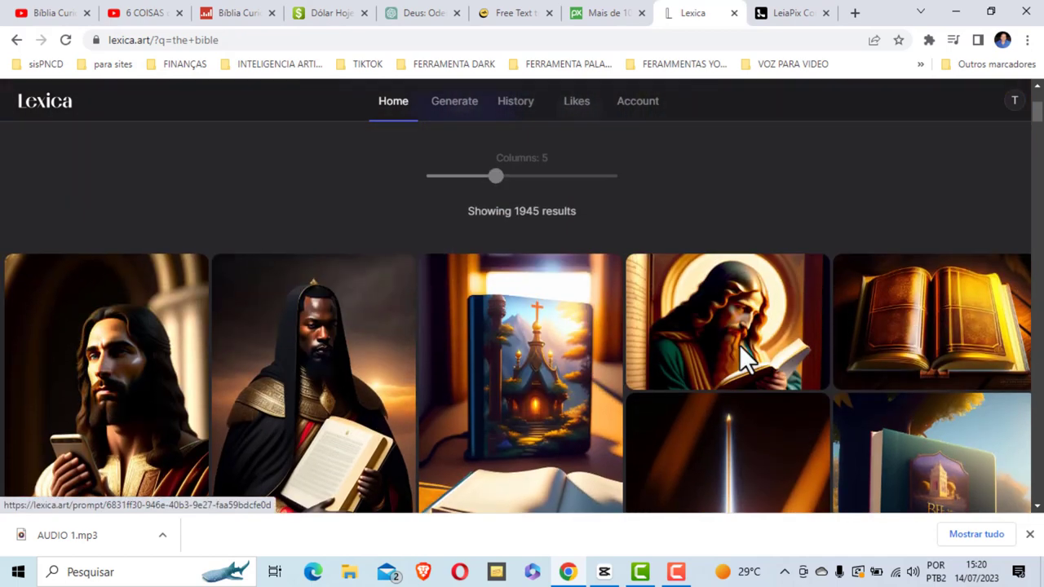
View all four variants of the "jesus christ is writing in his notebook" image, then return to the image results
click(741, 295)
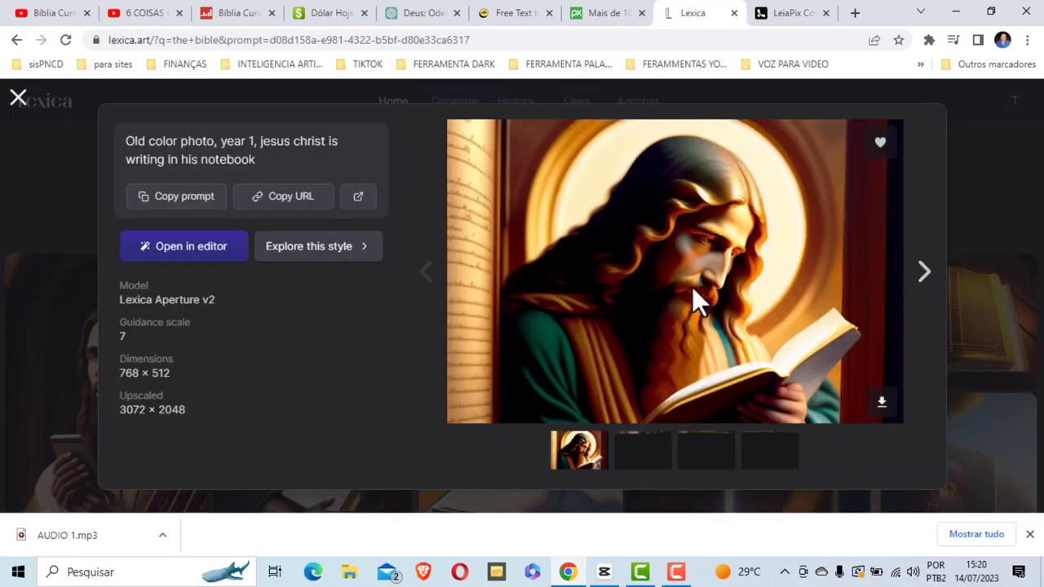
click(927, 278)
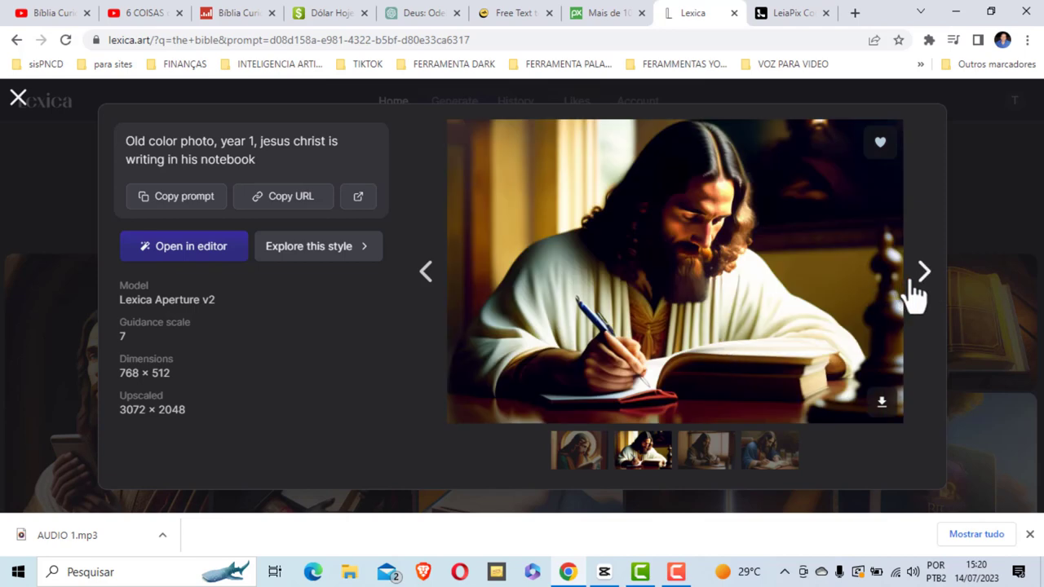
click(925, 272)
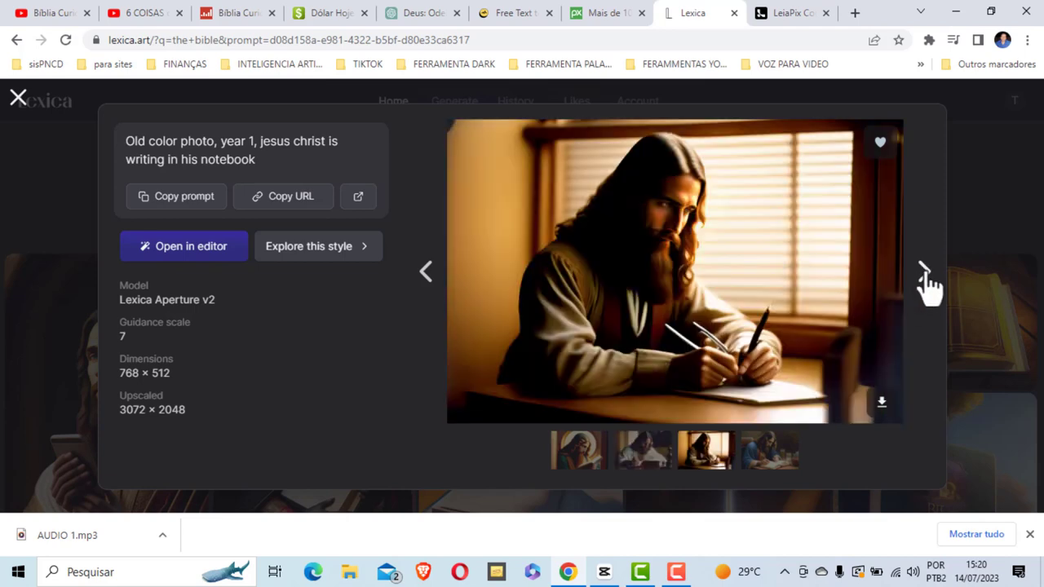
click(926, 278)
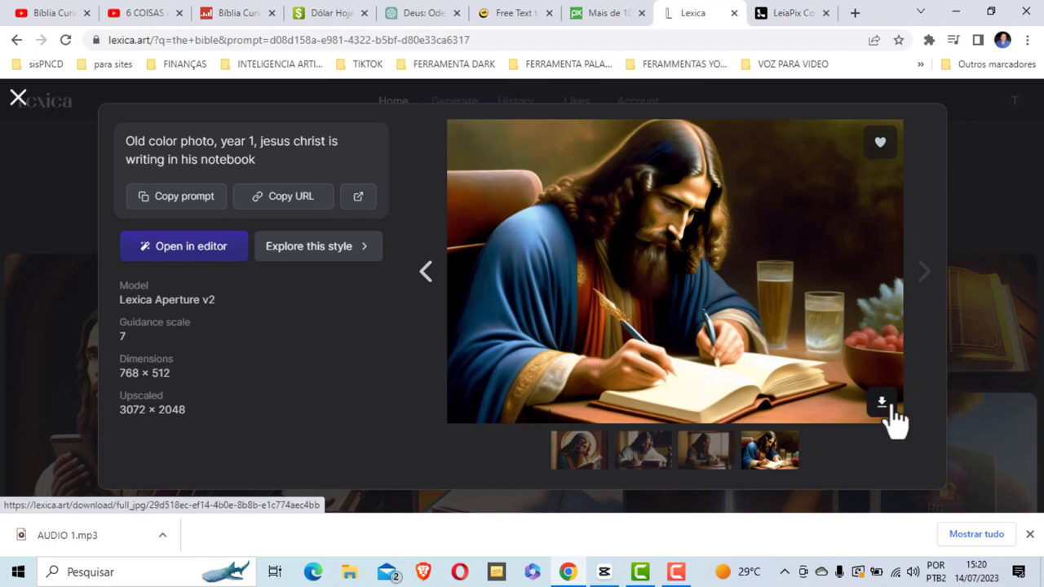
click(993, 135)
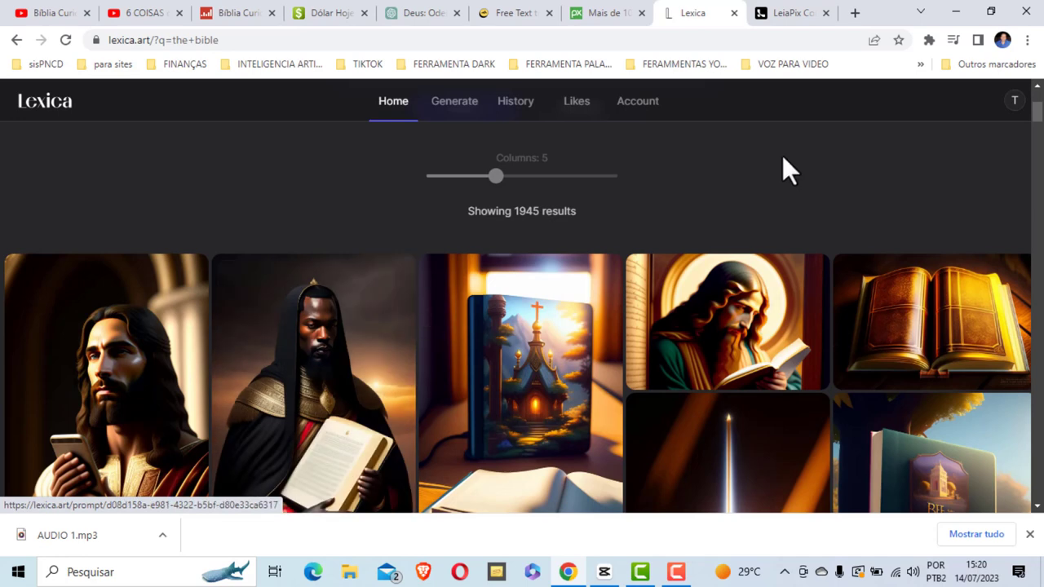
Switch to LeiaPix Converter and upload the image 5555 from the desktop for conversion into a depth animation
click(786, 18)
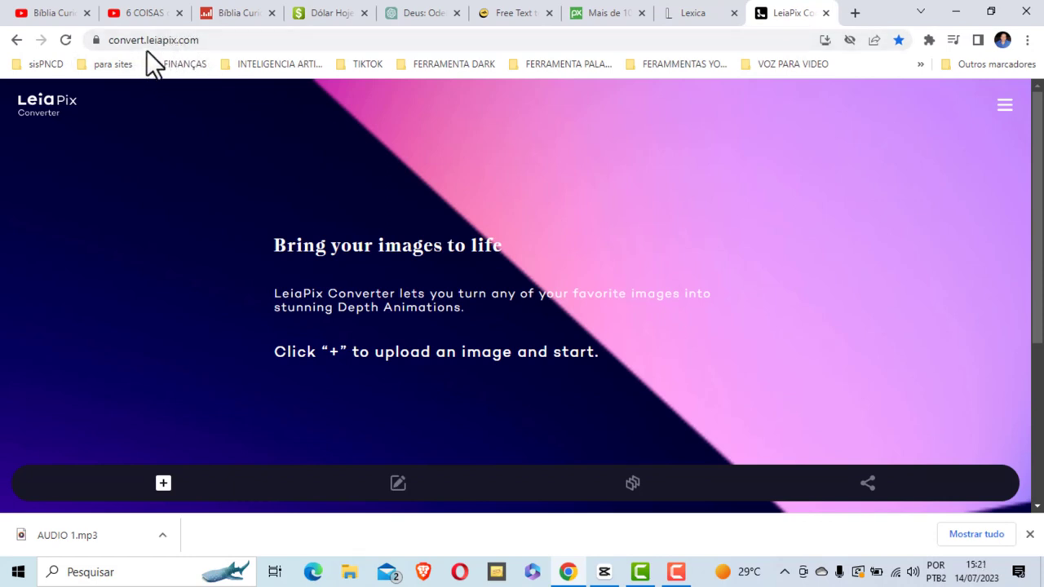
scroll(259, 207, down, 1)
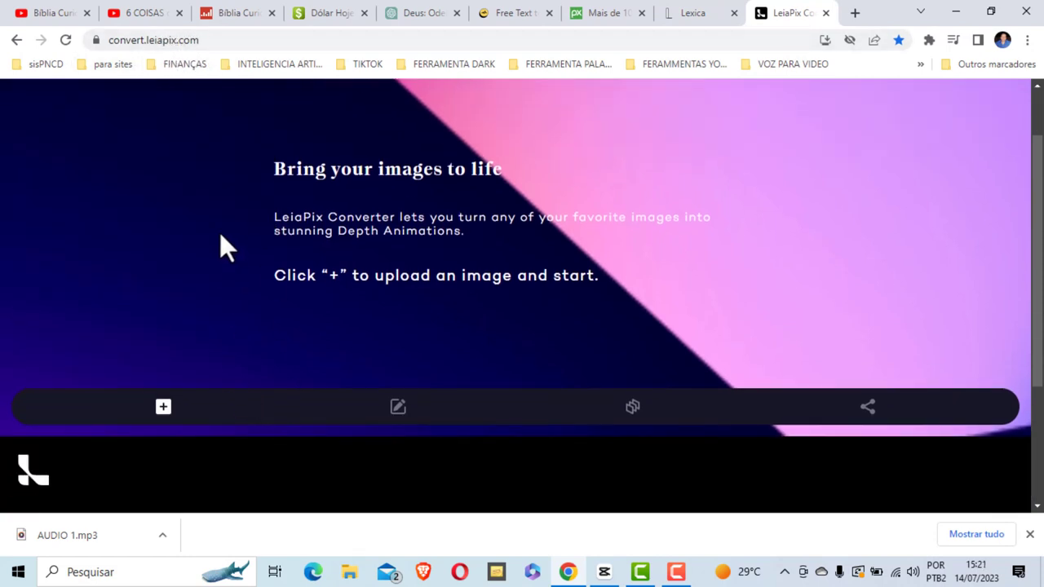
scroll(224, 213, up, 1)
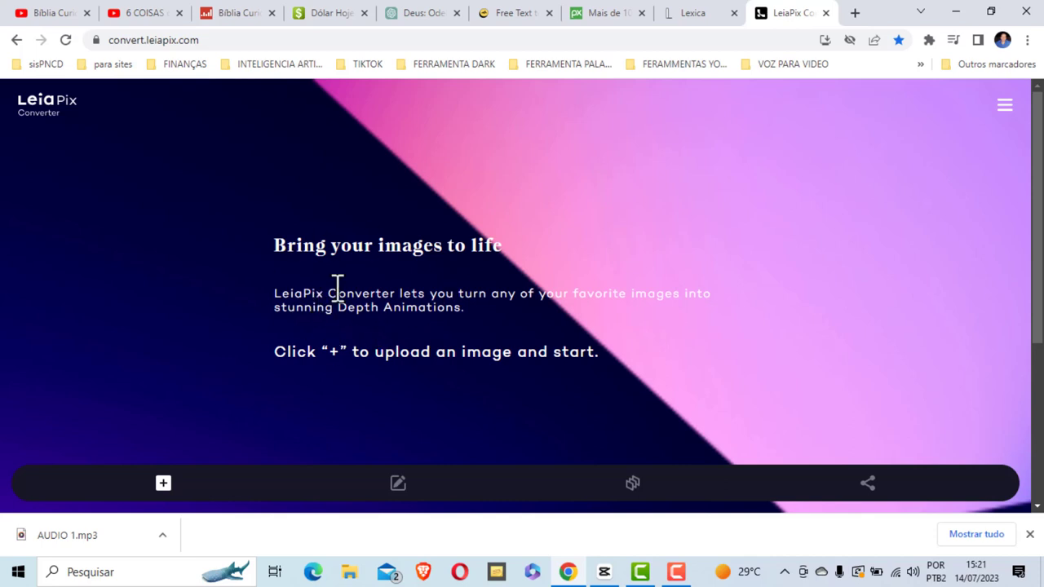
click(1029, 535)
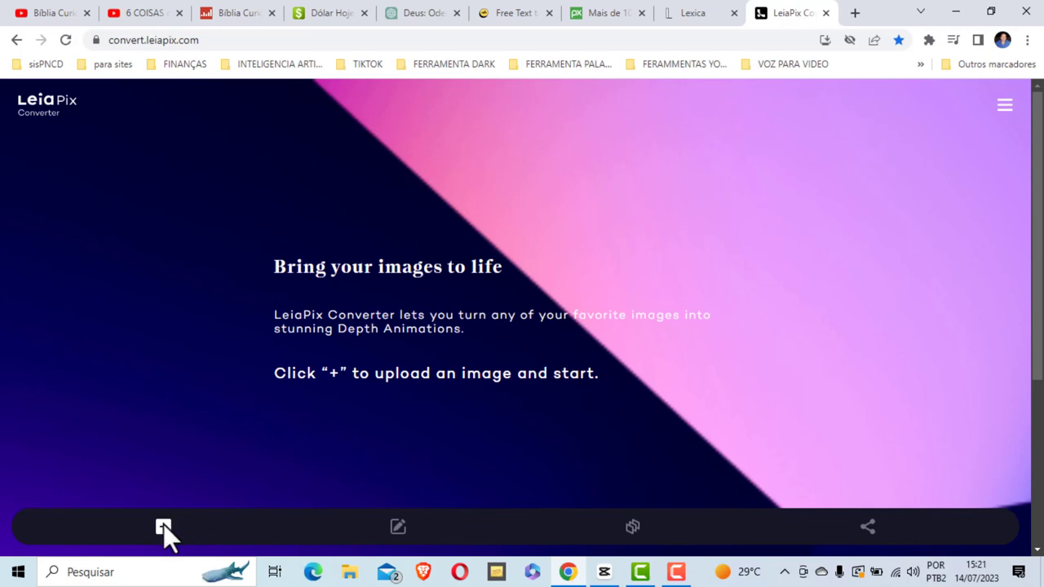
click(163, 526)
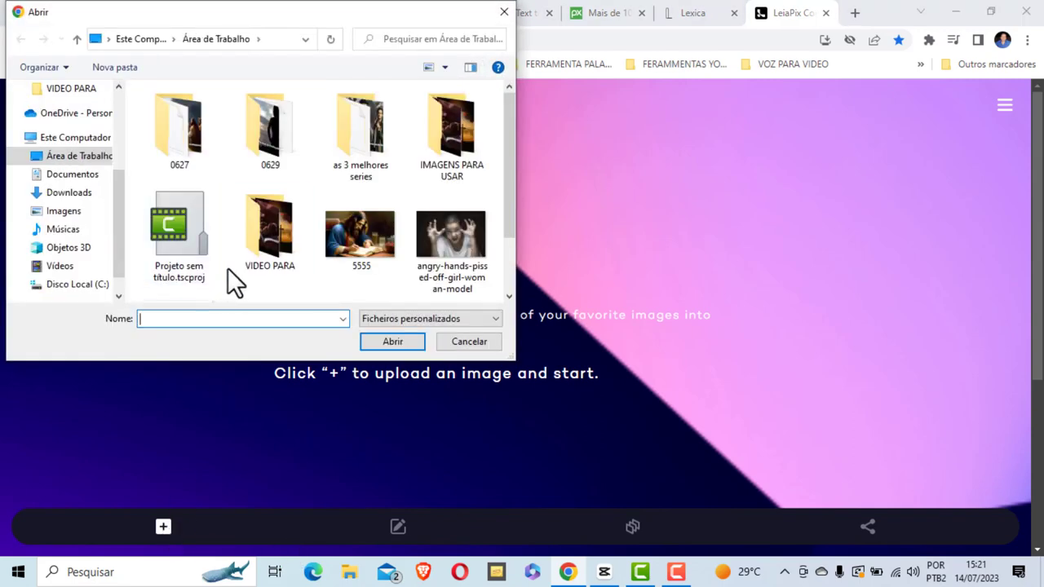
click(362, 232)
click(390, 338)
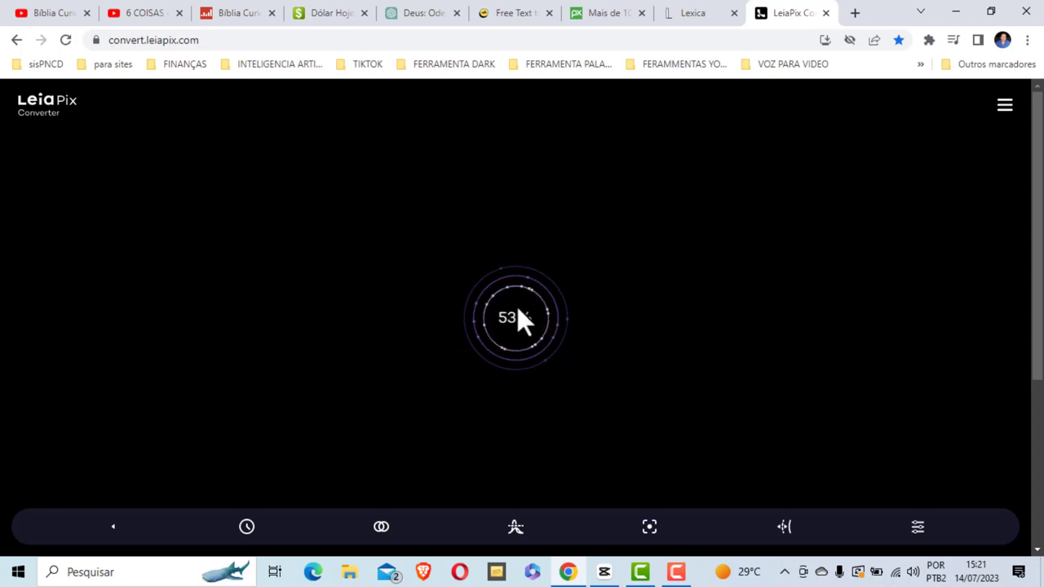
scroll(516, 309, up, 2)
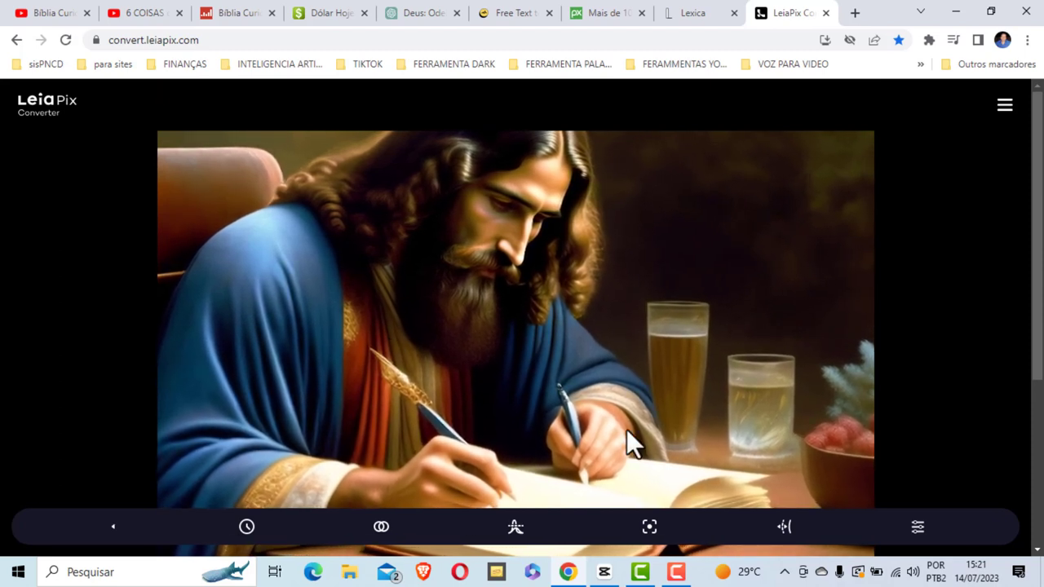
Set the animation length of the uploaded image to 6 seconds
click(246, 526)
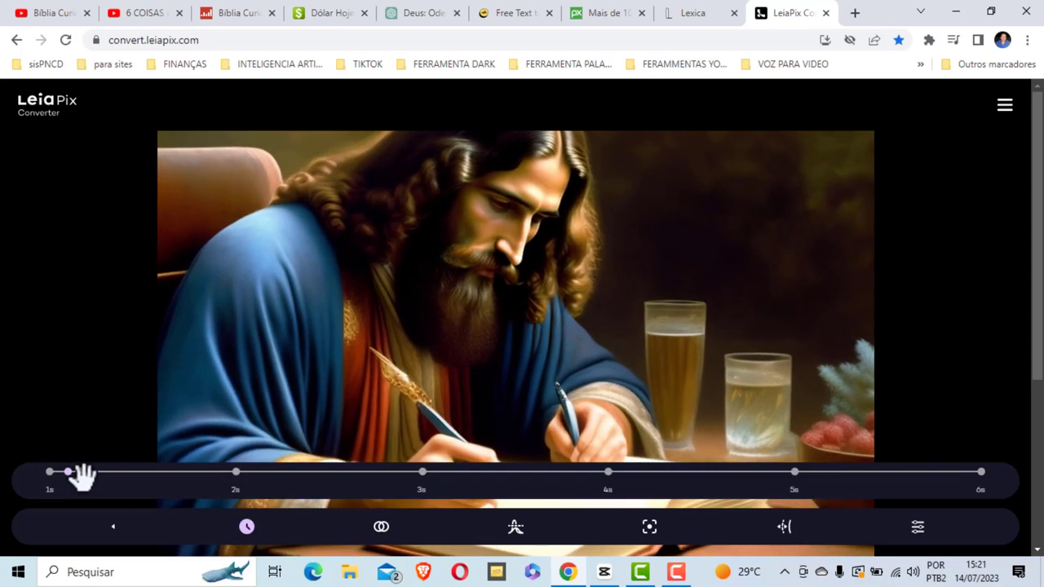
click(981, 472)
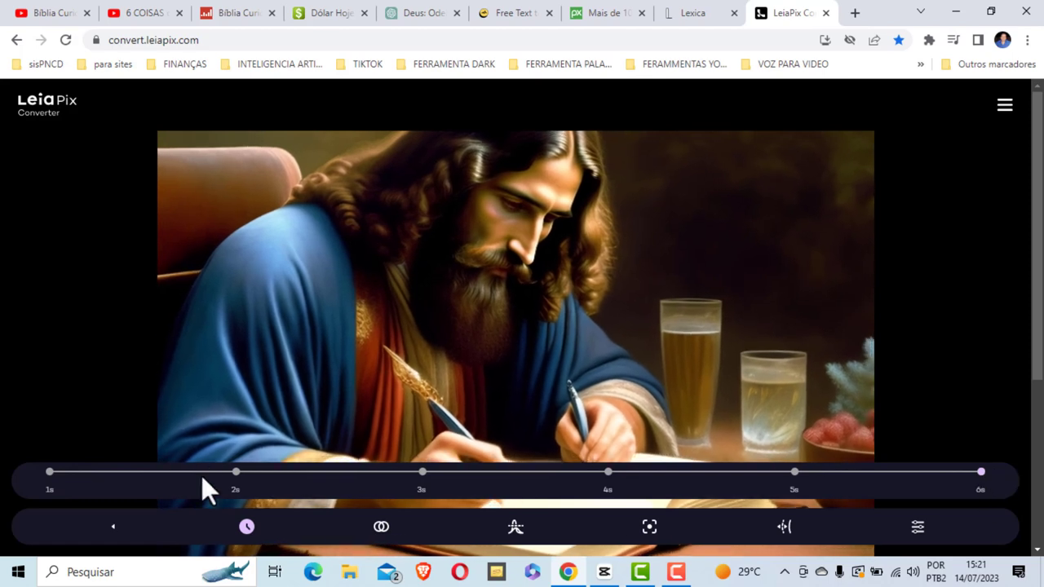
click(112, 527)
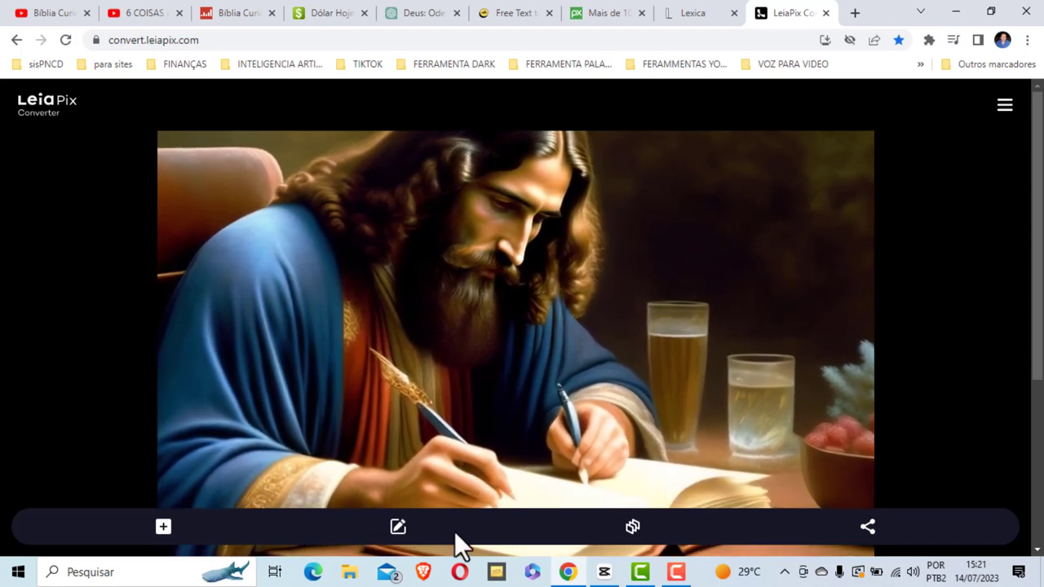
Preview the circular, vertical oval, vertical line and combined motion styles, and choose the circular one for the animation
click(398, 526)
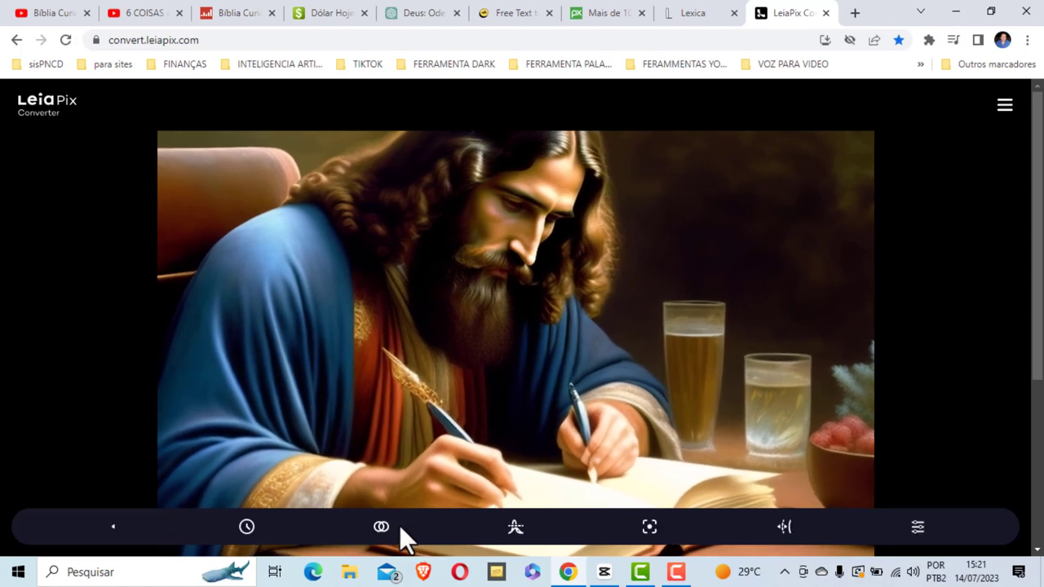
click(381, 528)
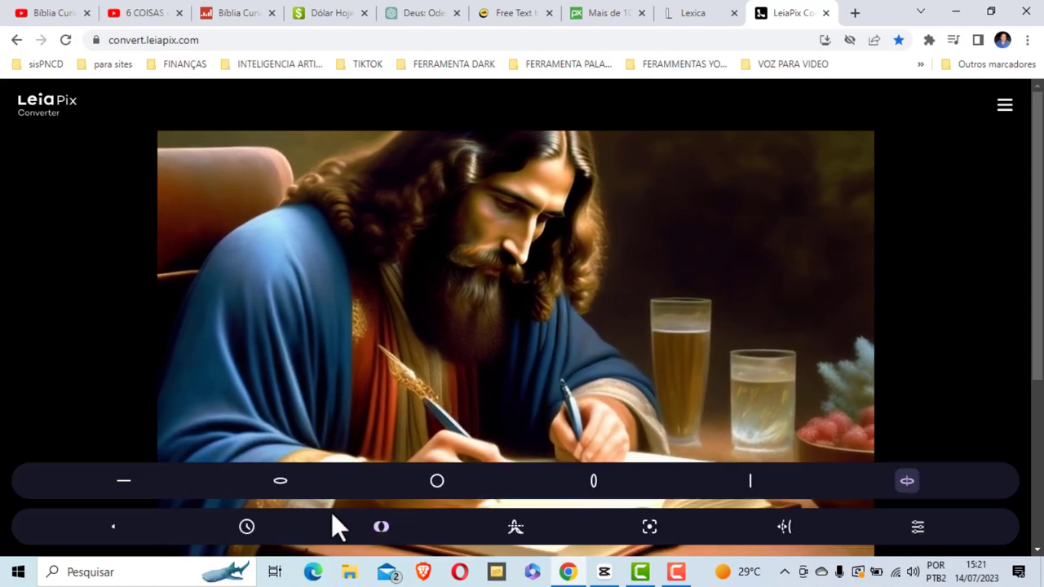
click(437, 481)
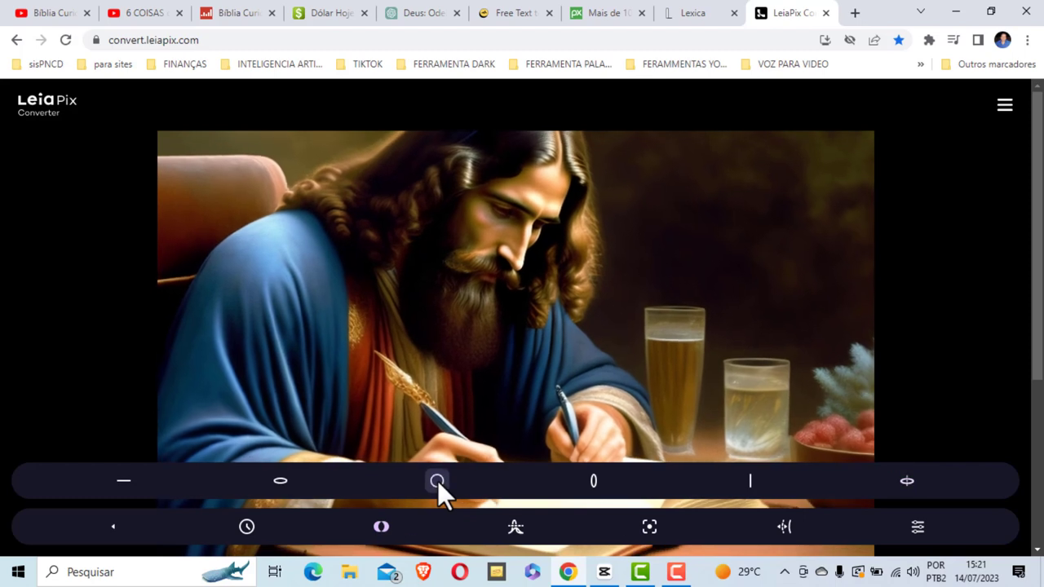
click(593, 481)
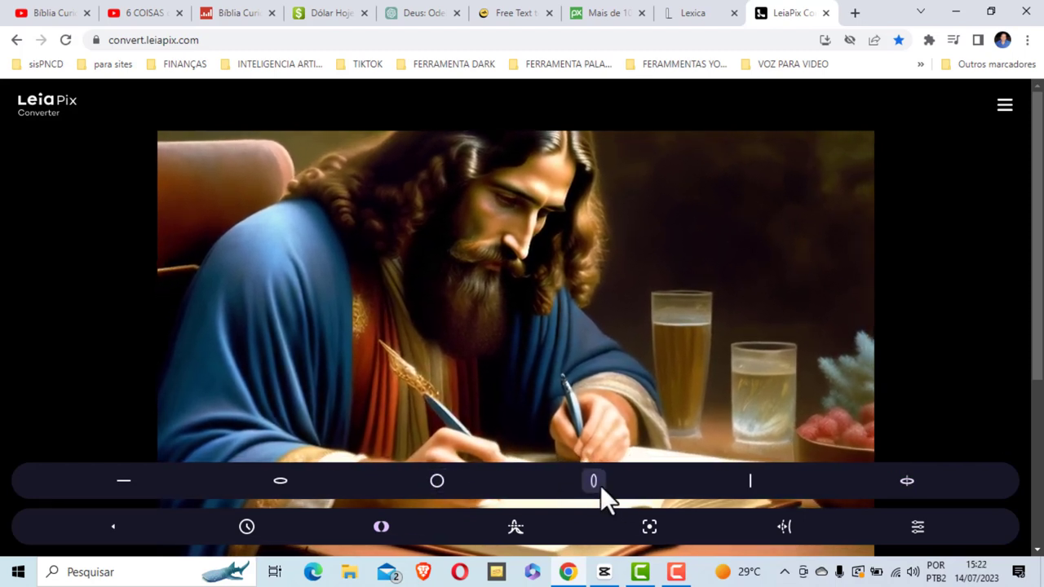
click(751, 481)
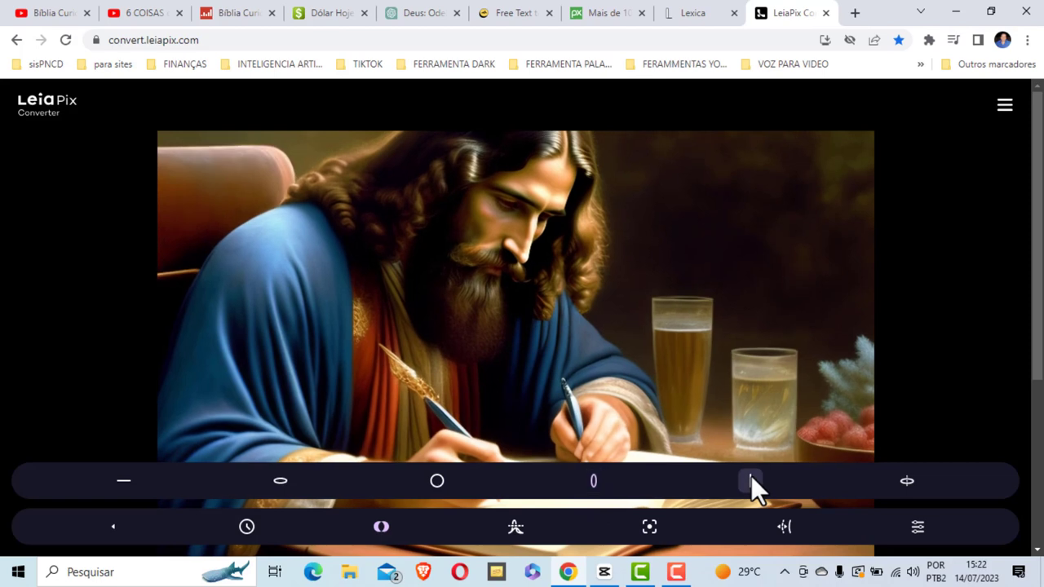
click(913, 487)
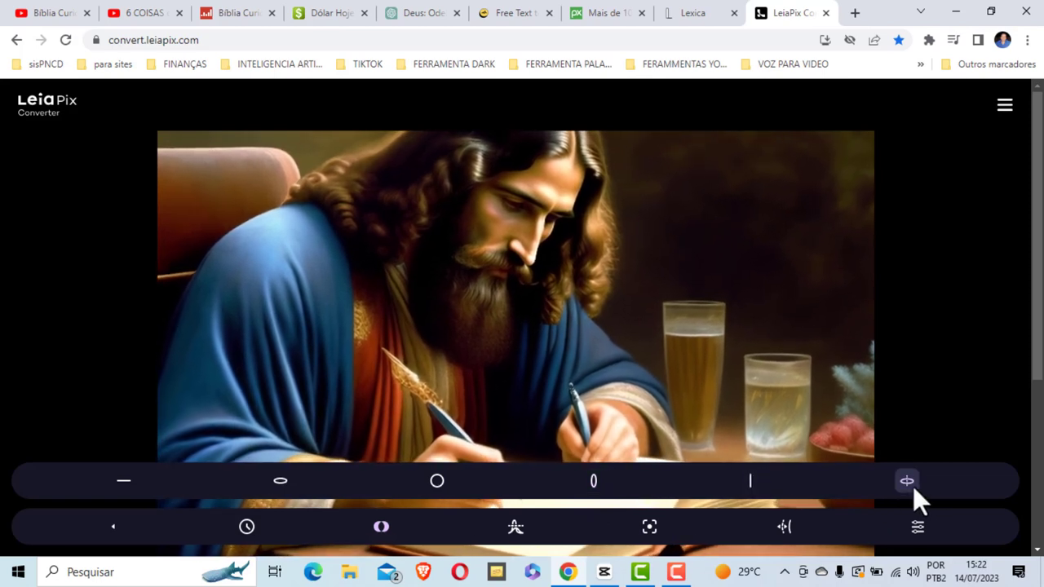
click(438, 482)
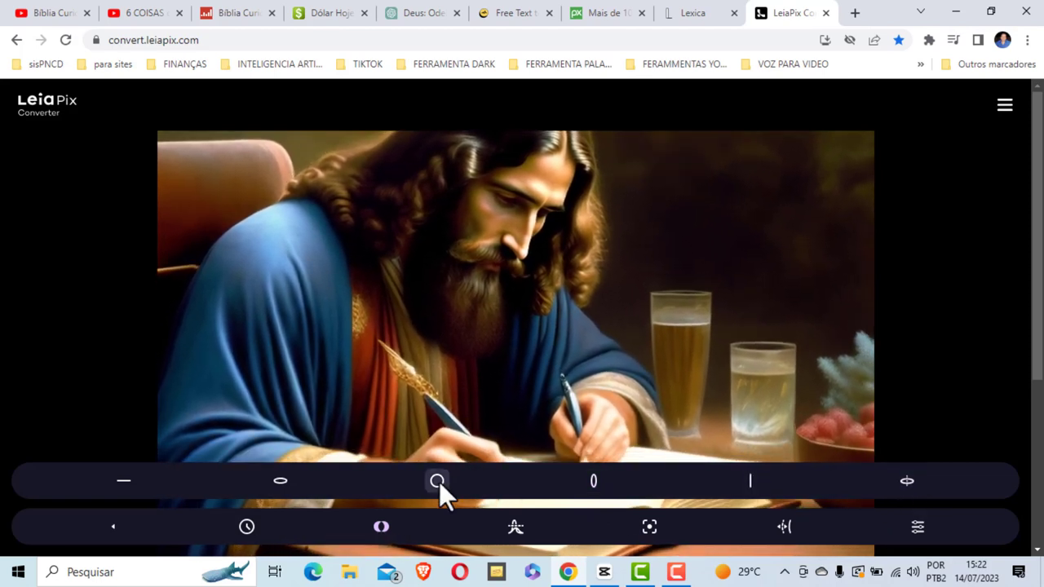
click(112, 529)
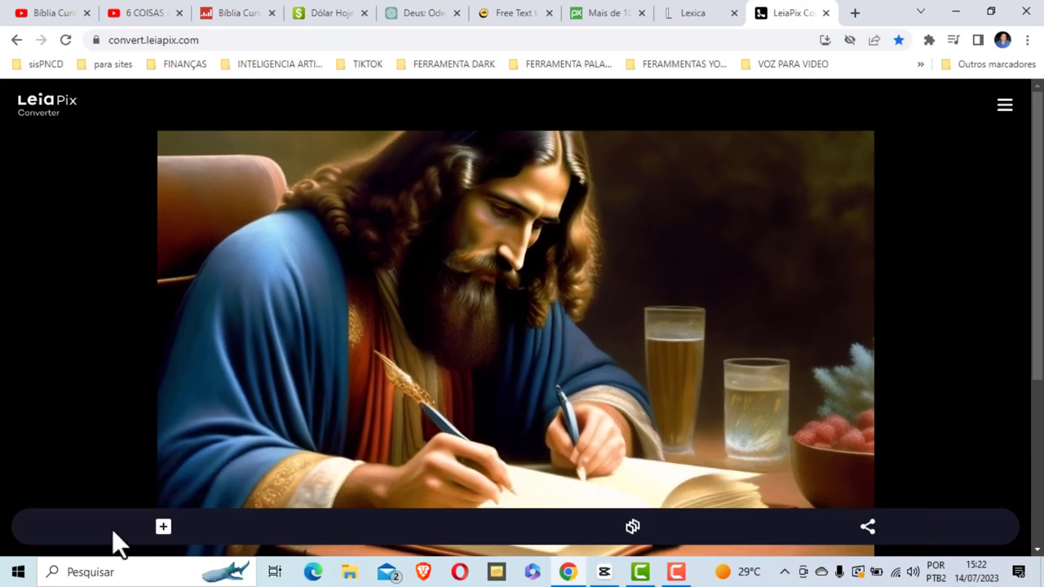
Export the animation as an MP4 video named 5555 into the VIDEO PARA folder on the desktop
click(870, 526)
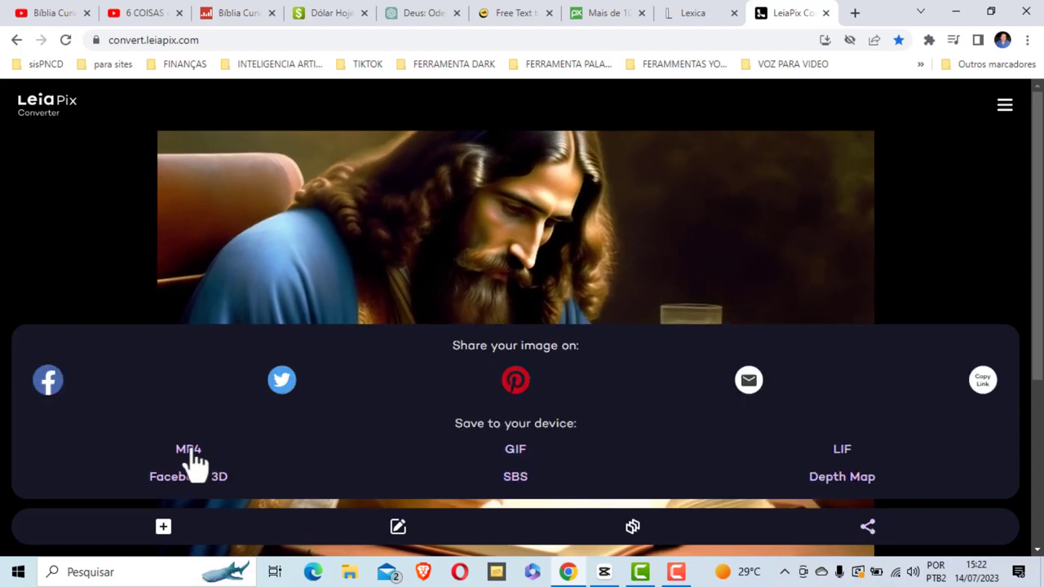
click(192, 454)
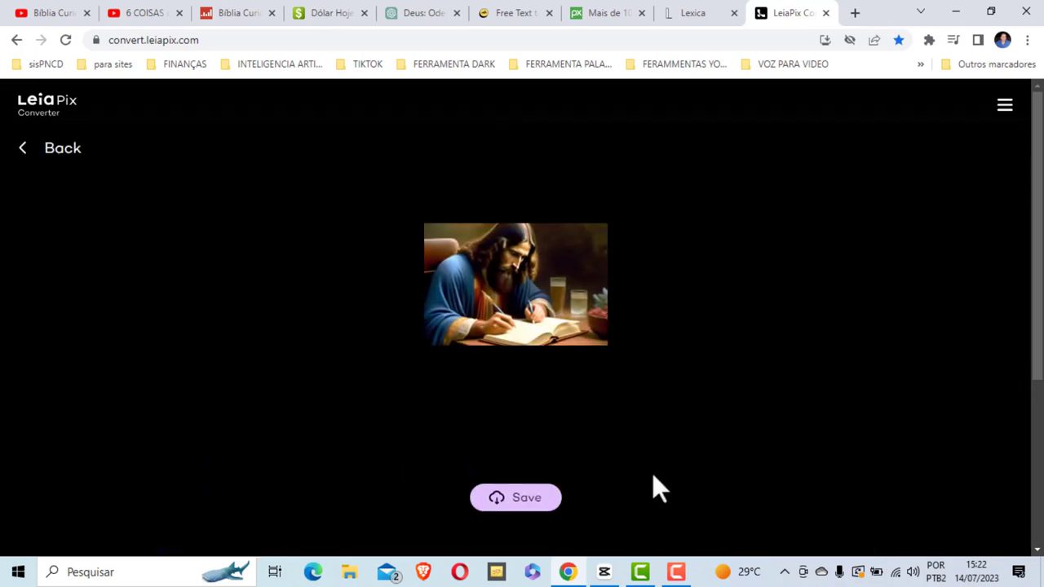
click(526, 502)
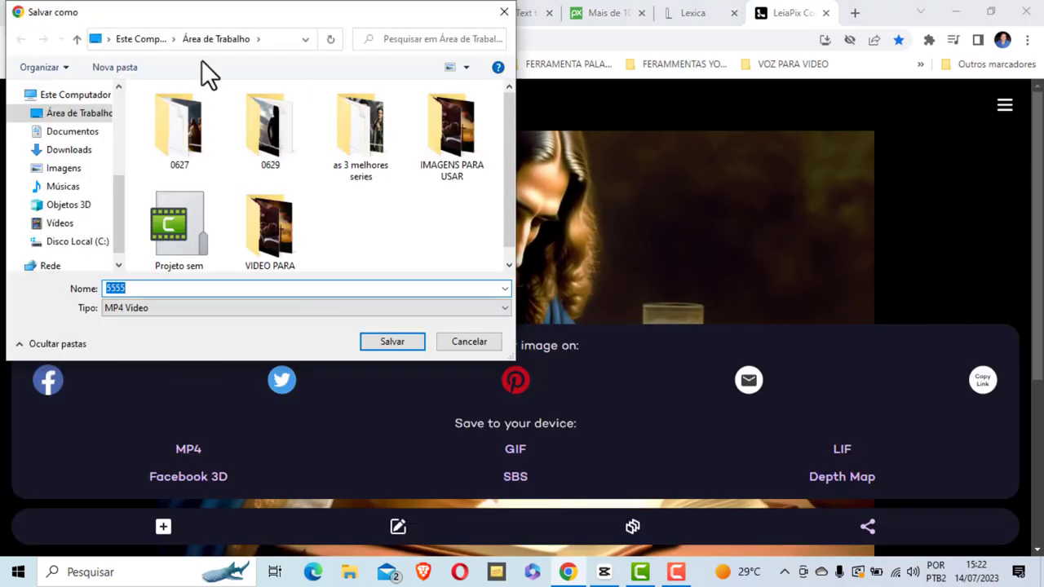
click(64, 117)
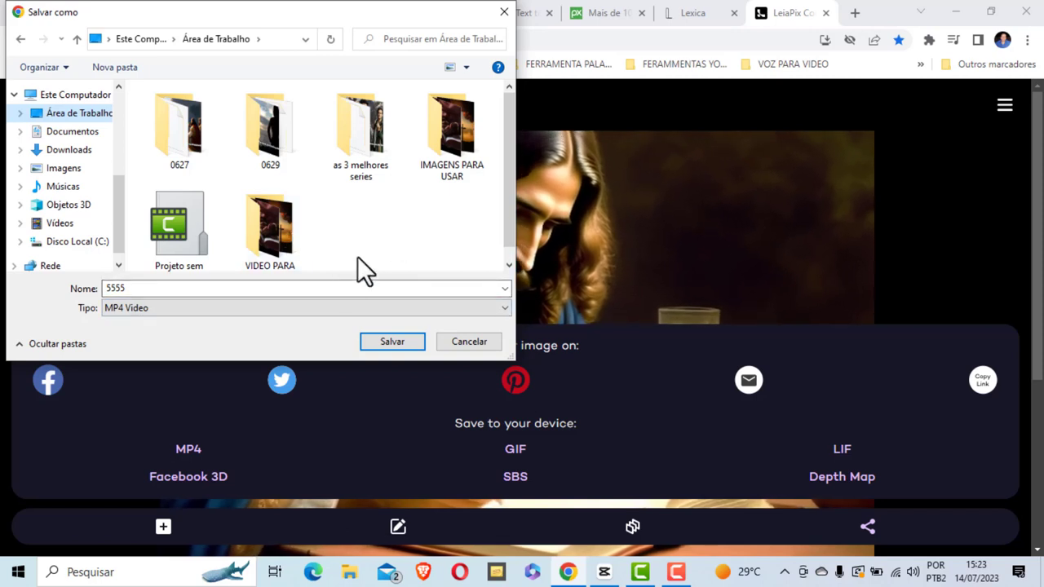
scroll(277, 234, down, 1)
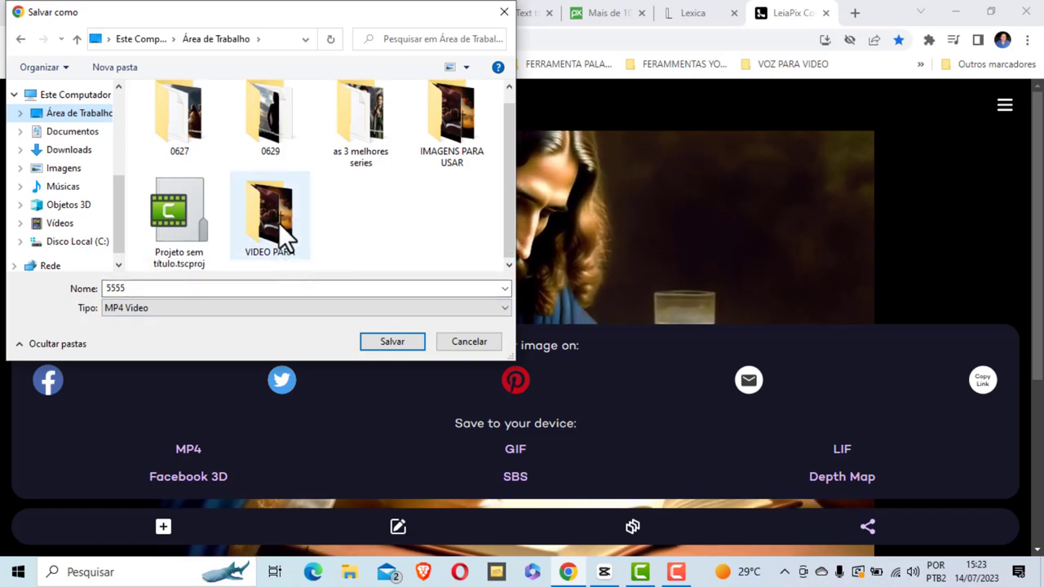
double_click(276, 215)
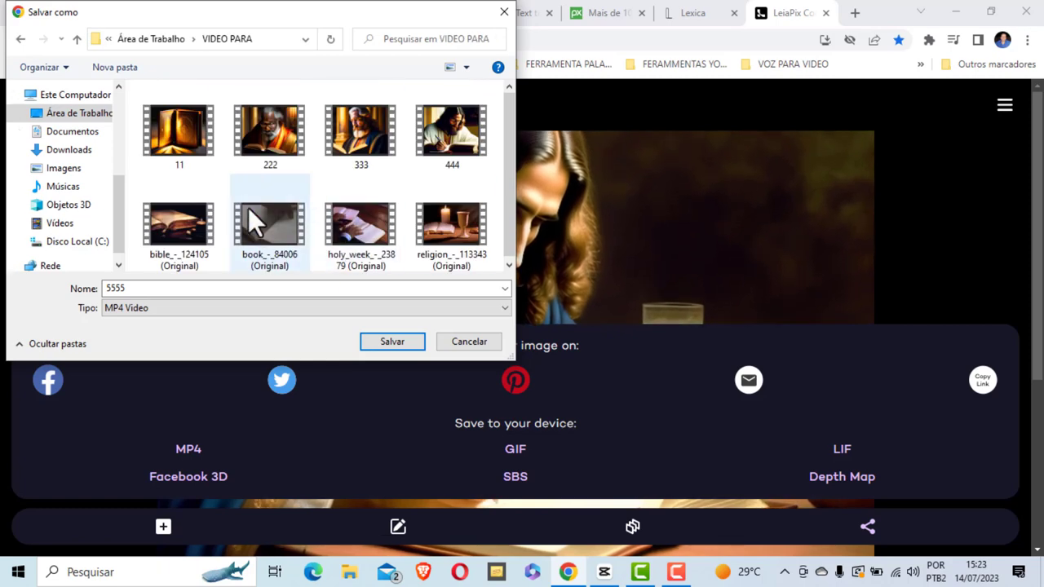
click(385, 342)
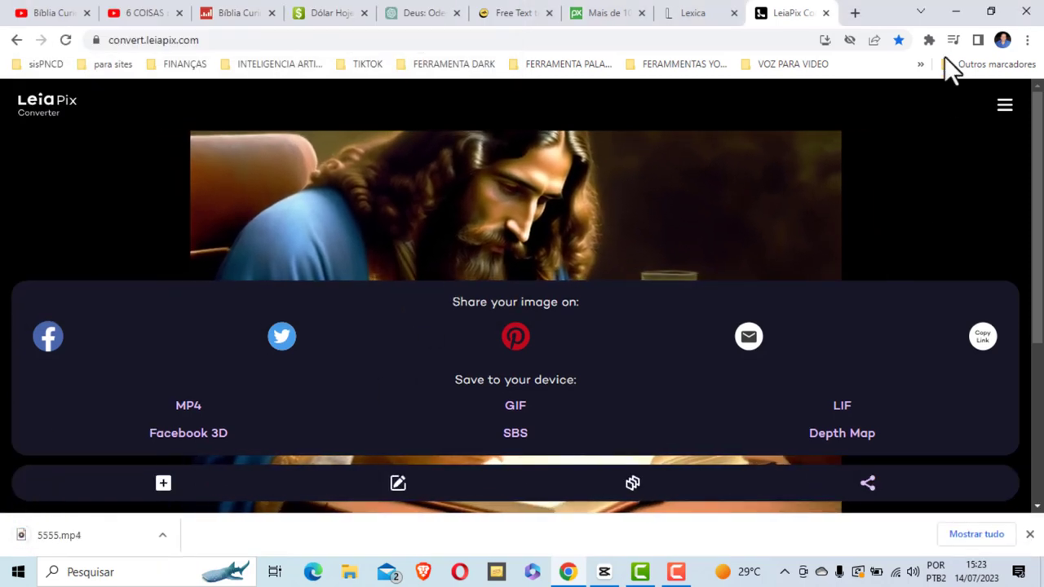
Minimize the browser, switch to CapCut and create a new project
click(953, 12)
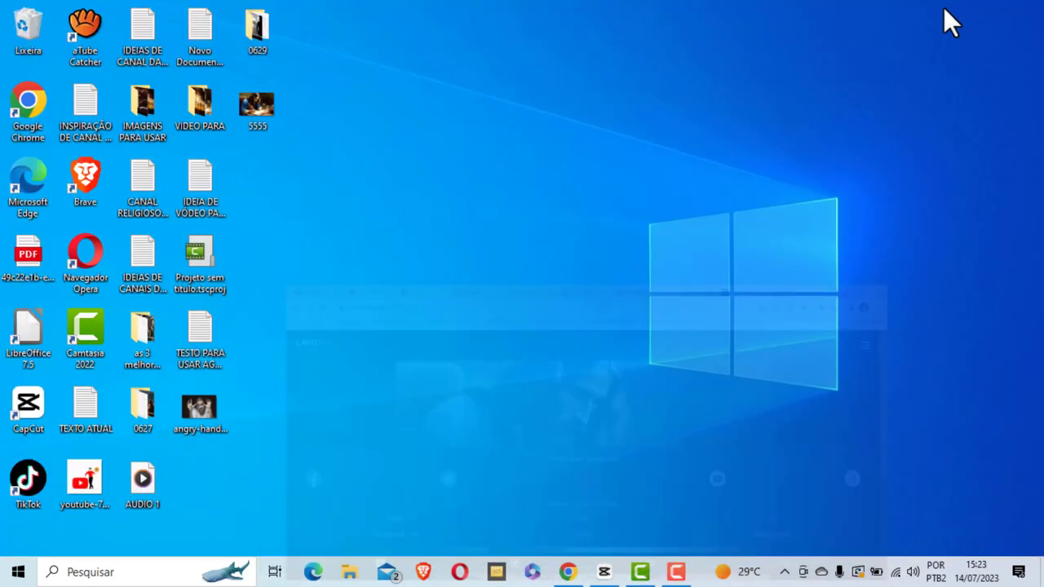
click(604, 579)
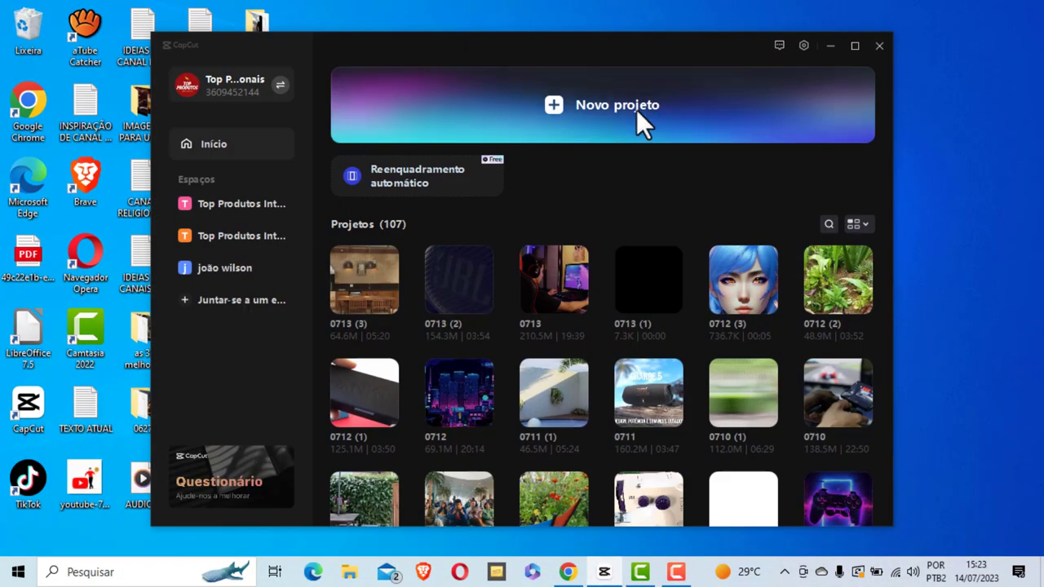
click(608, 105)
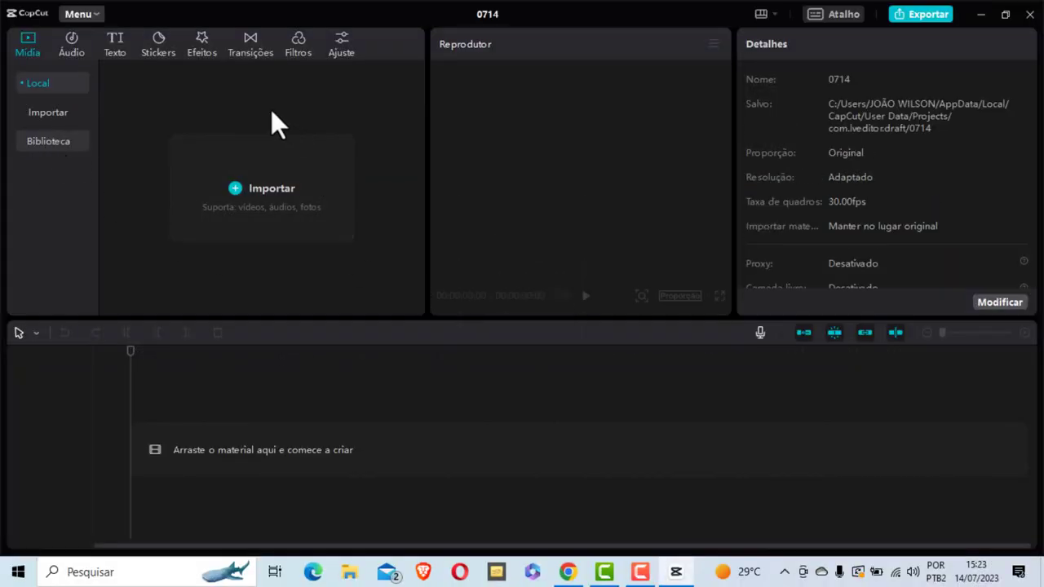
Import the AUDIO 1 narration from the desktop and place it at the start of the timeline
click(266, 194)
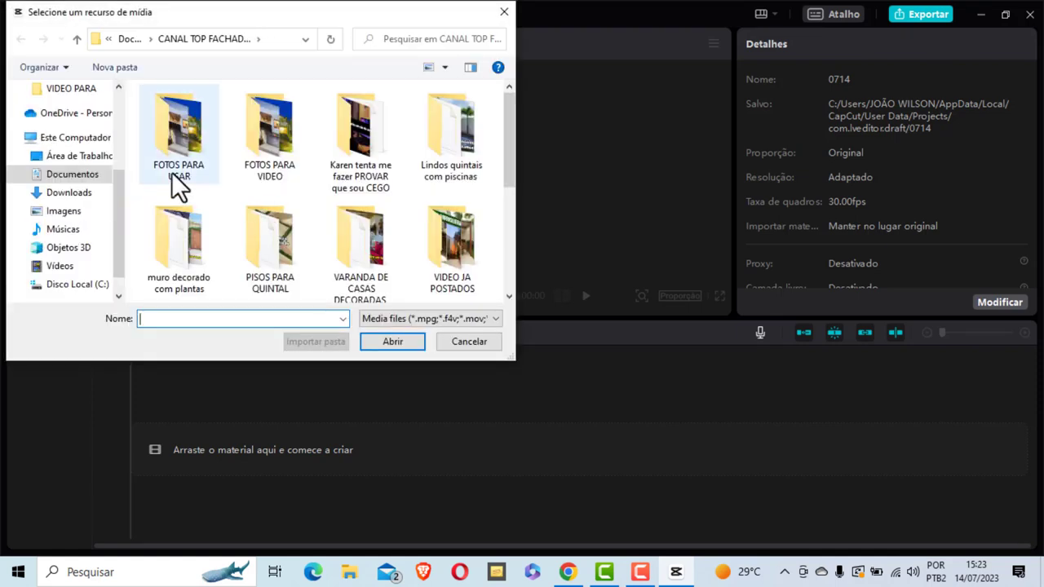
scroll(98, 167, up, 5)
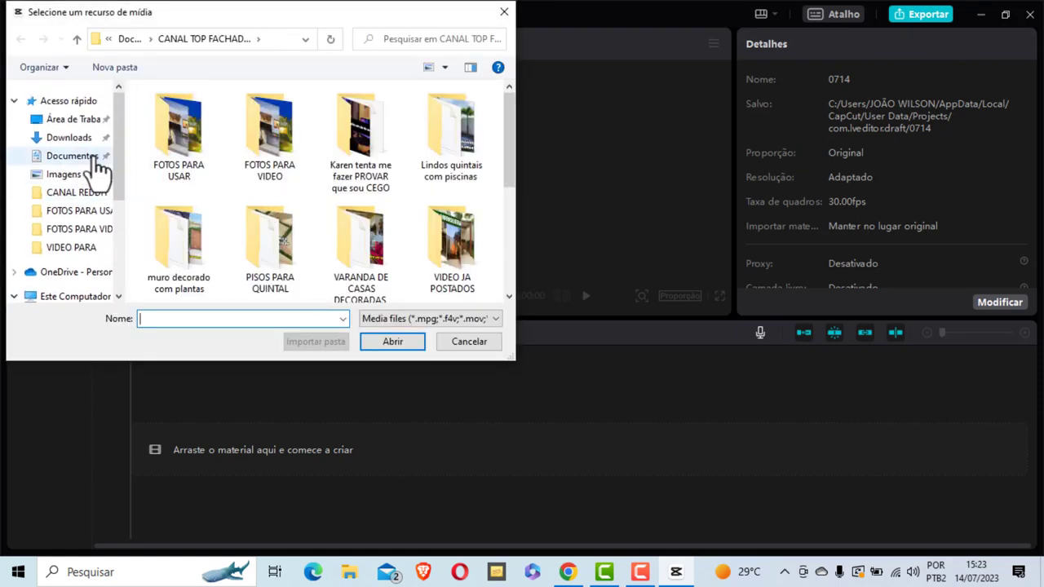
click(72, 129)
scroll(413, 226, down, 2)
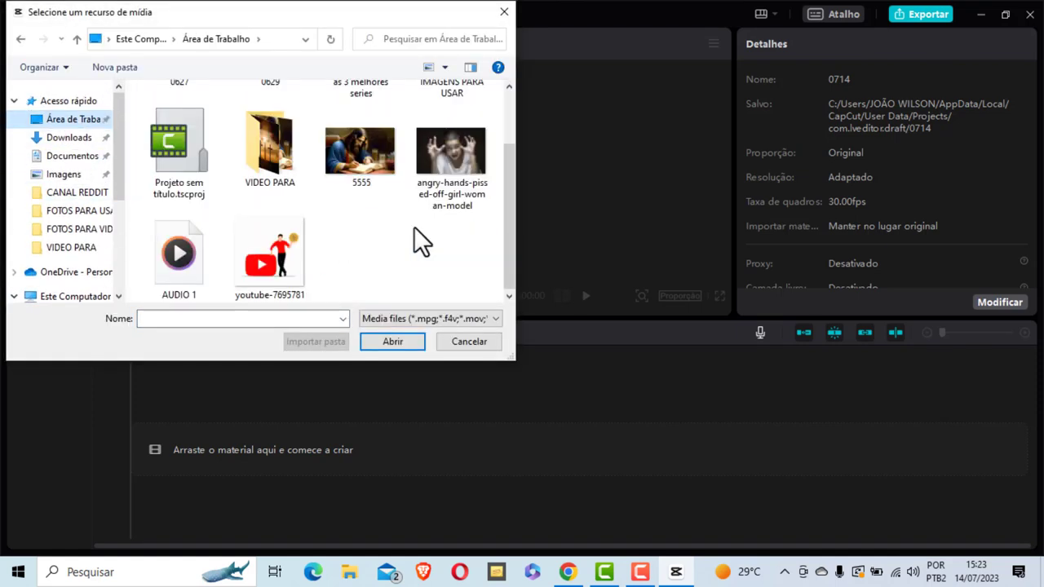
click(176, 259)
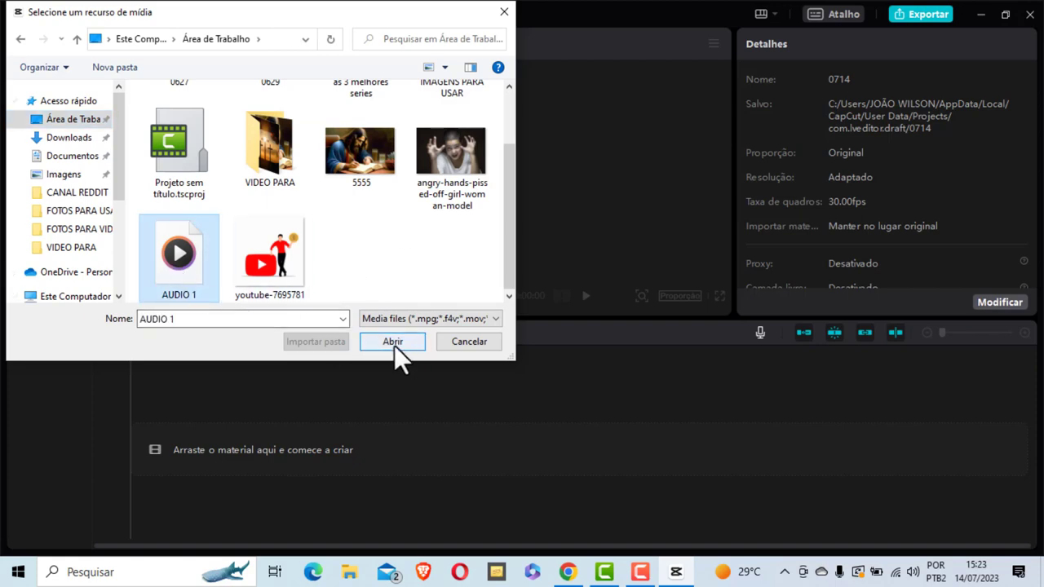
click(393, 342)
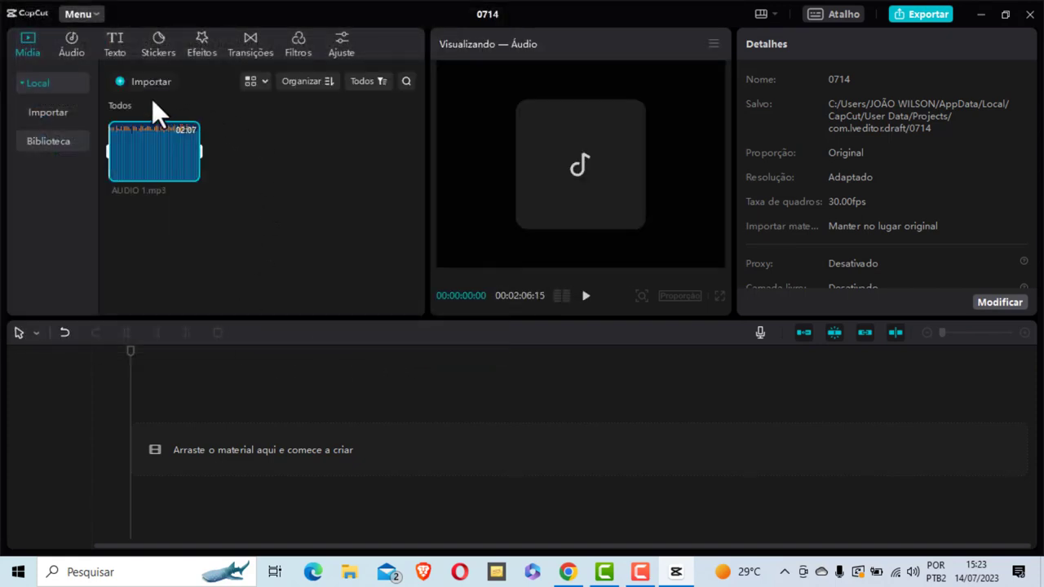
drag(150, 151, 135, 466)
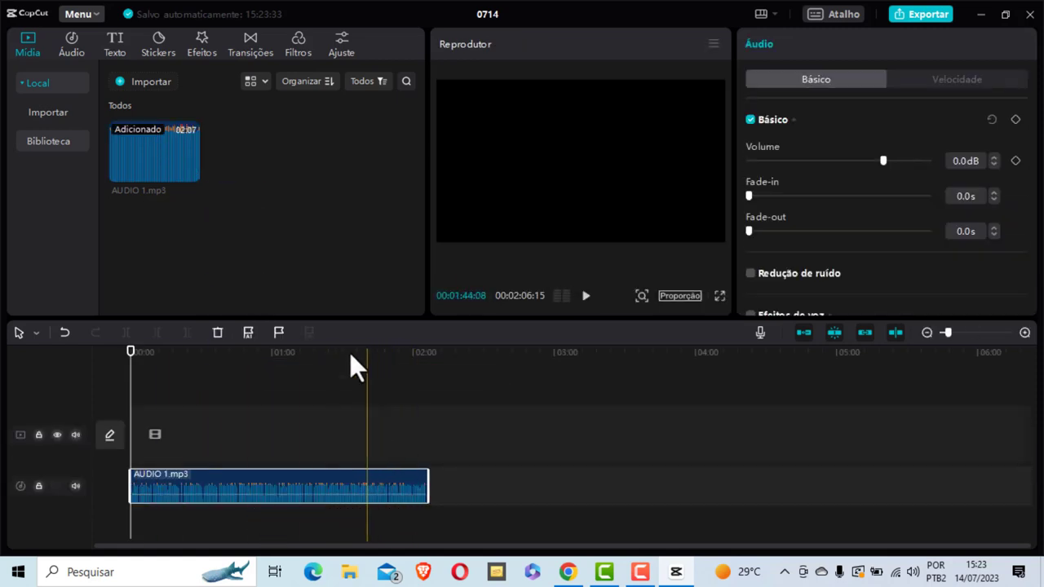
Import all the videos from the desktop's VIDEO PARA folder and place them at the start of the timeline above the narration
click(150, 85)
scroll(453, 176, down, 2)
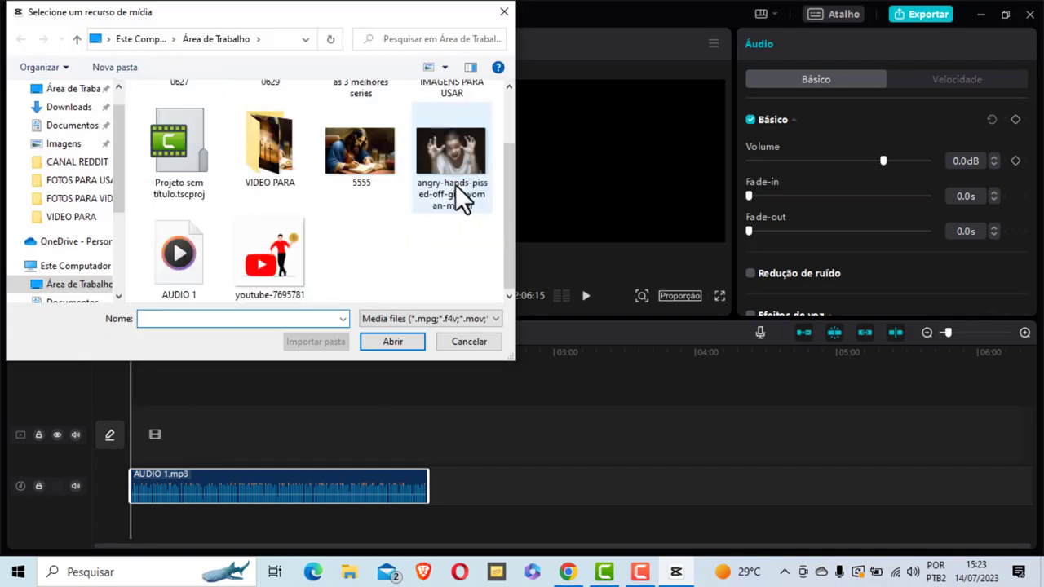
double_click(268, 141)
click(155, 125)
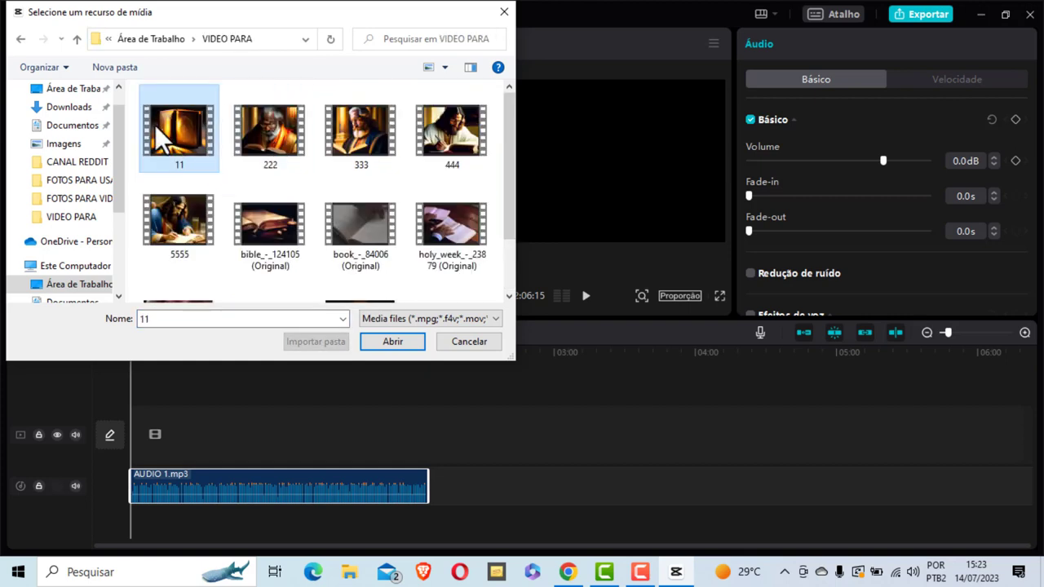
key(ctrl+a)
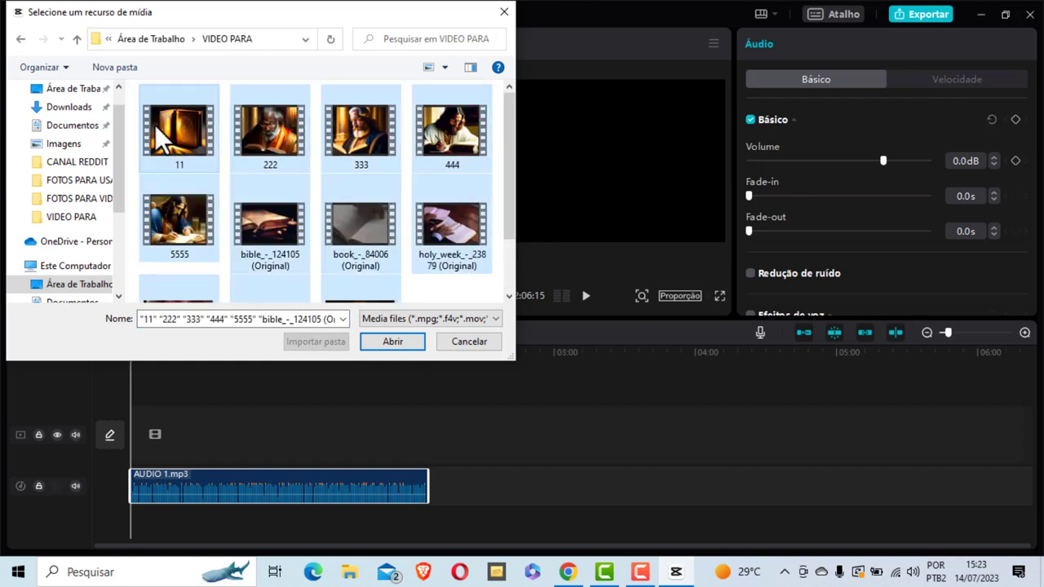
click(393, 341)
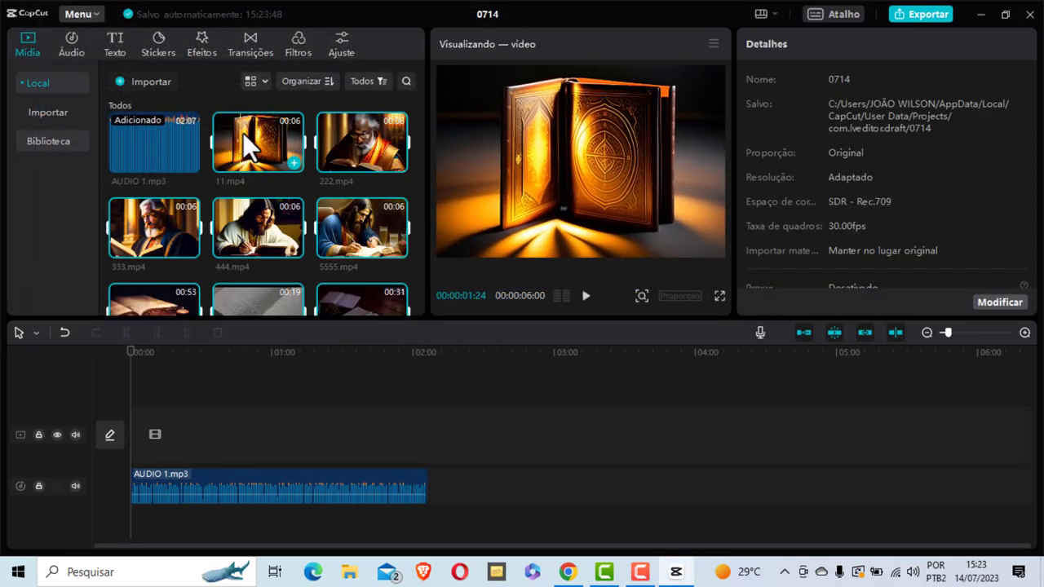
drag(249, 147, 143, 459)
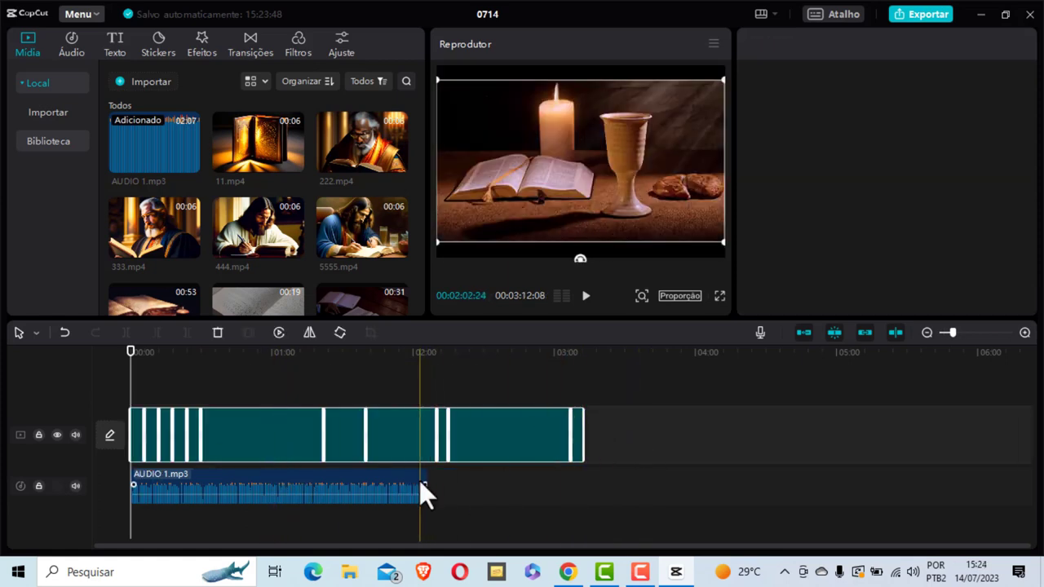
Delete the three clips after the holy_week clip and trim holy_week to end together with the AUDIO 1 narration
click(583, 432)
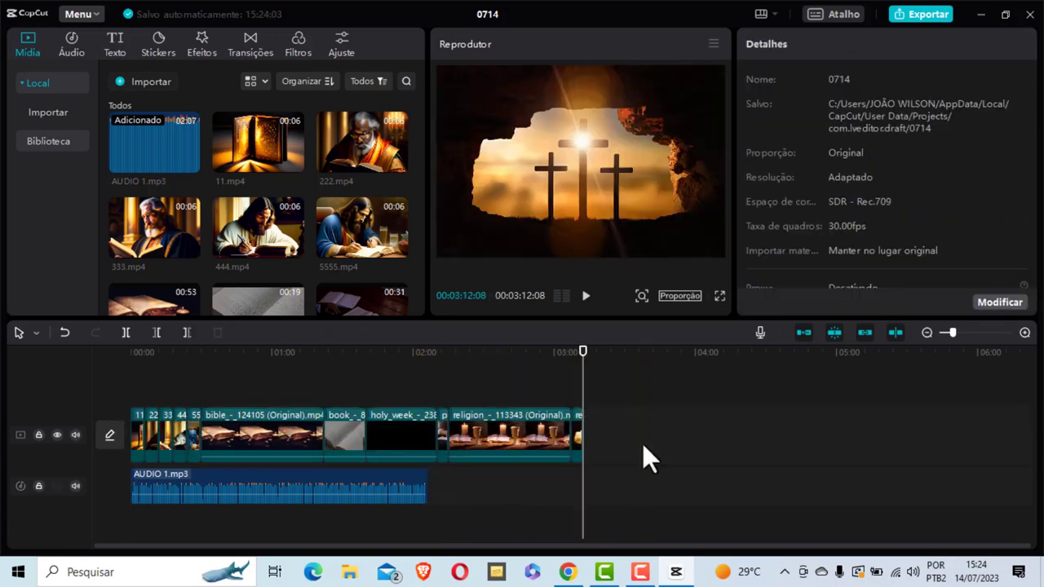
click(578, 432)
key(Delete)
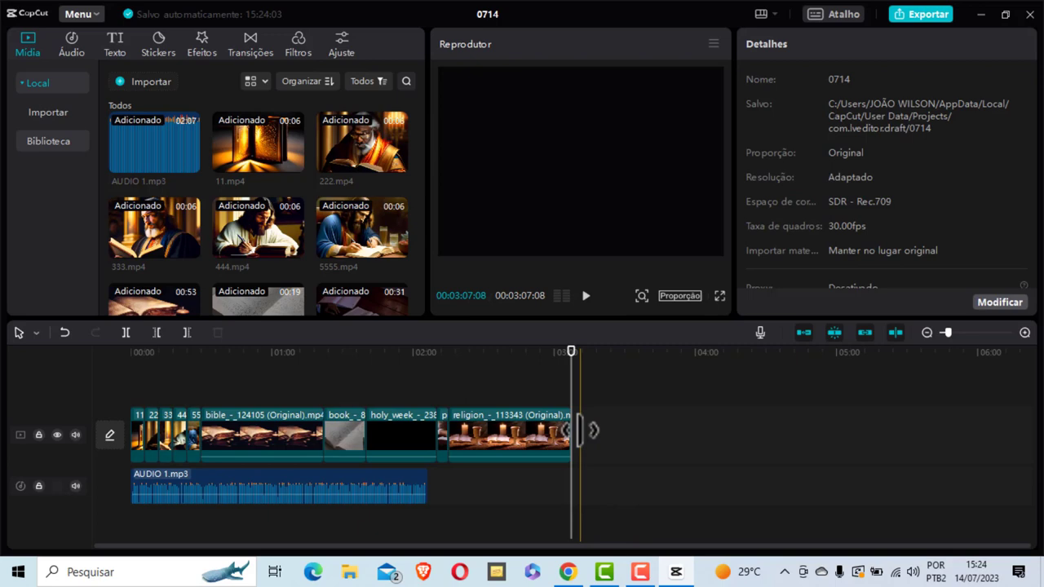
click(522, 431)
key(Delete)
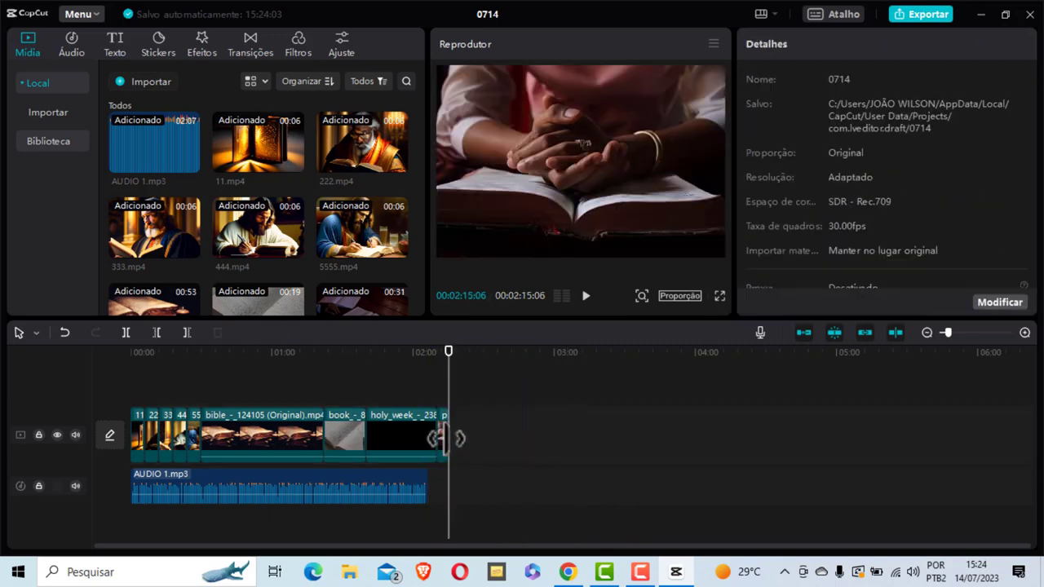
click(443, 438)
key(Delete)
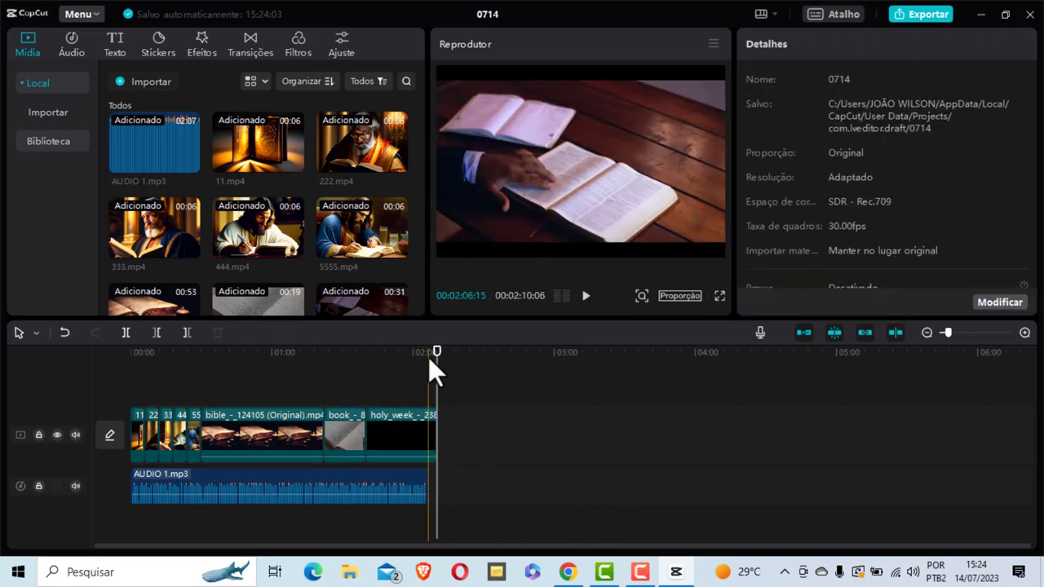
click(434, 432)
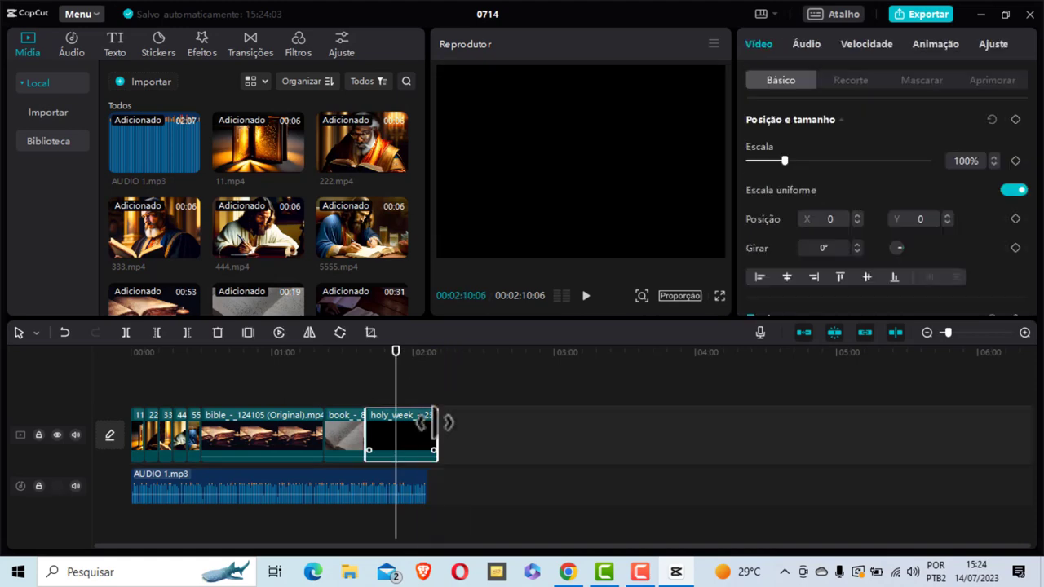
mouse_move(434, 423)
mouse_down()
mouse_move(421, 427)
mouse_move(436, 426)
mouse_move(421, 427)
mouse_move(428, 433)
mouse_up()
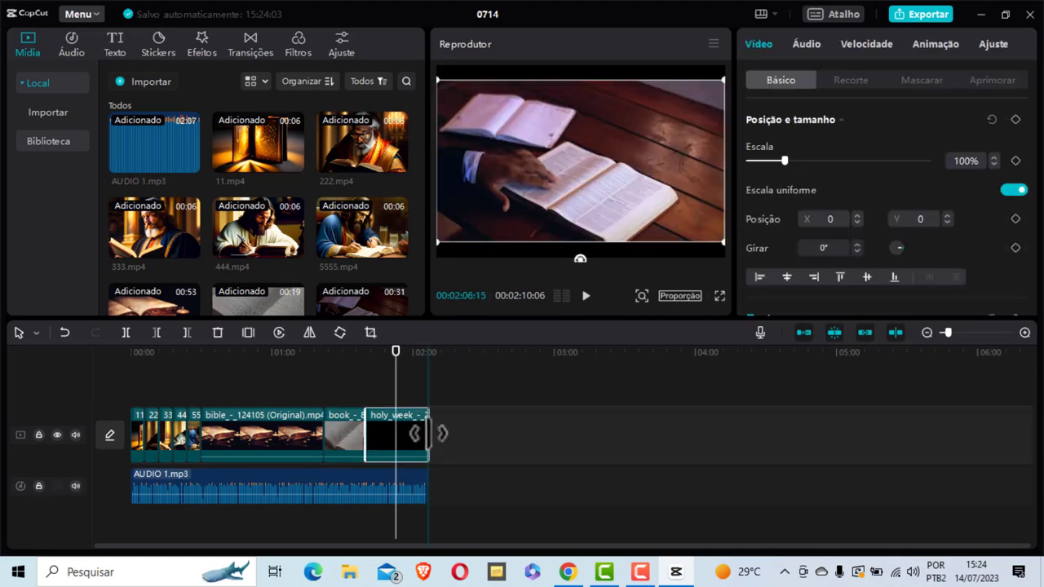
Review the assembled clips backwards along the timeline, play the video from the beginning, and return the playhead to the start
drag(398, 387, 373, 400)
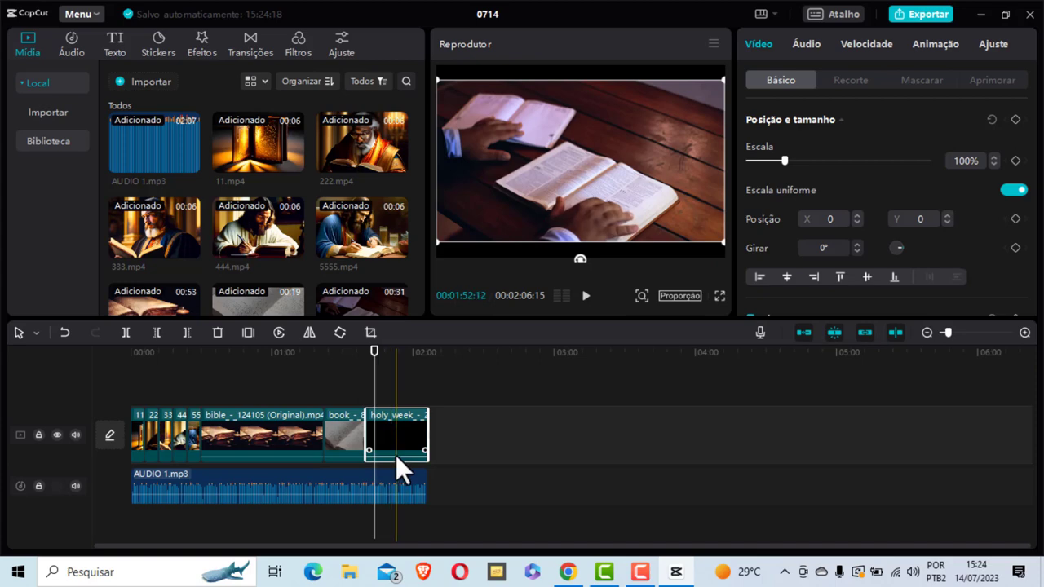
mouse_move(387, 462)
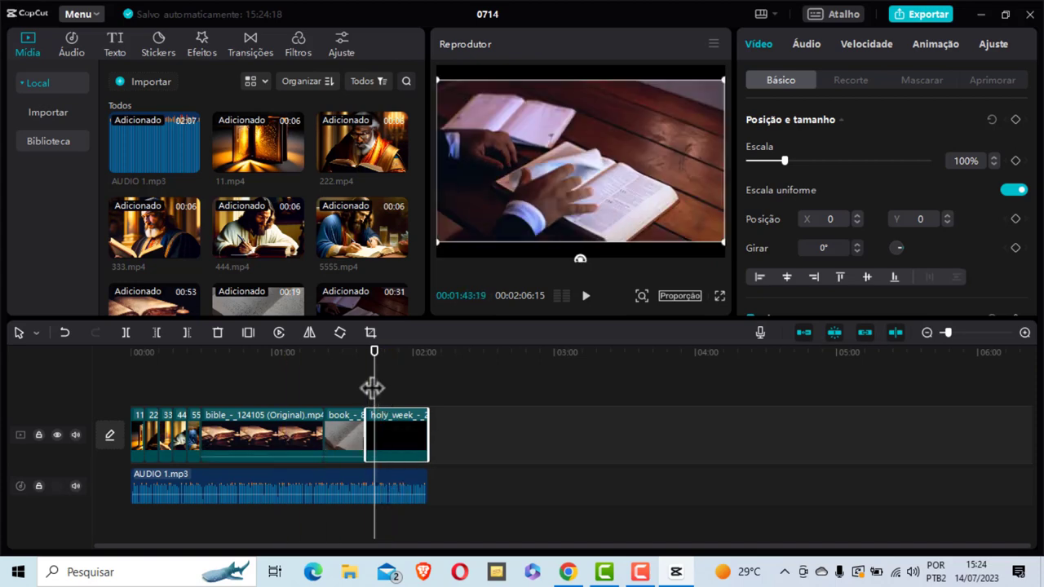
drag(374, 384, 294, 384)
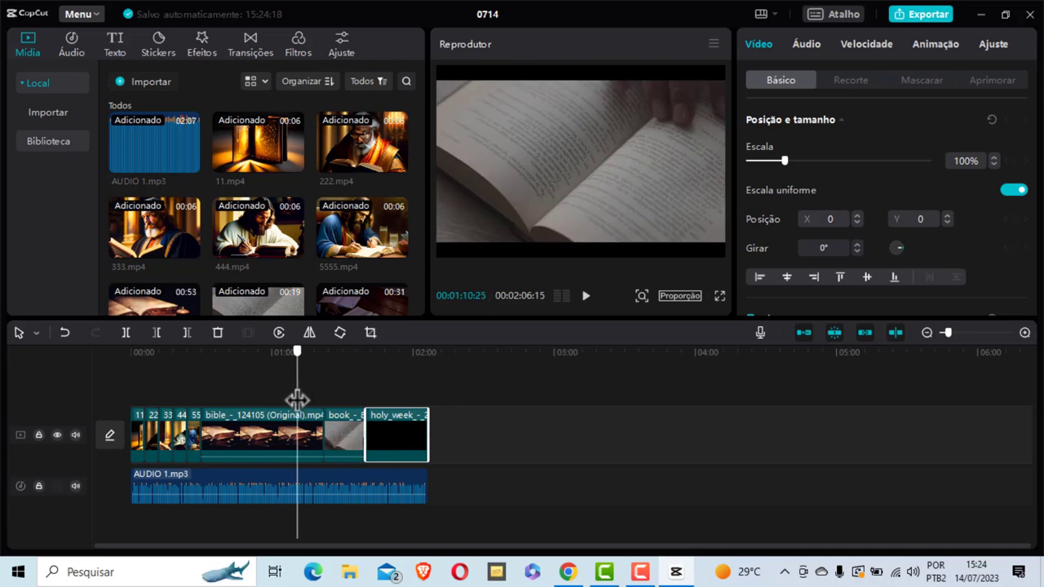
click(260, 457)
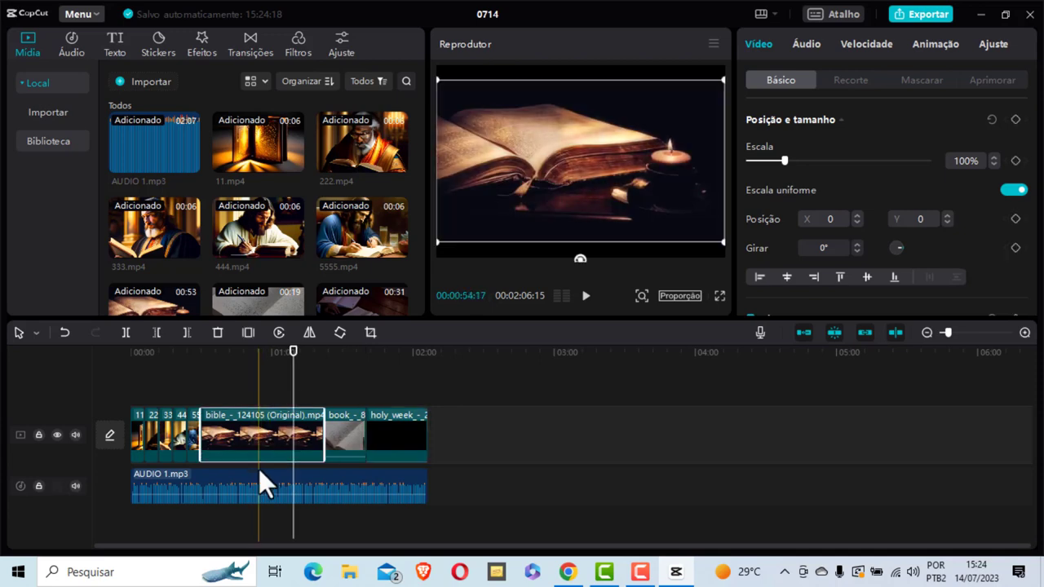
drag(294, 372, 135, 396)
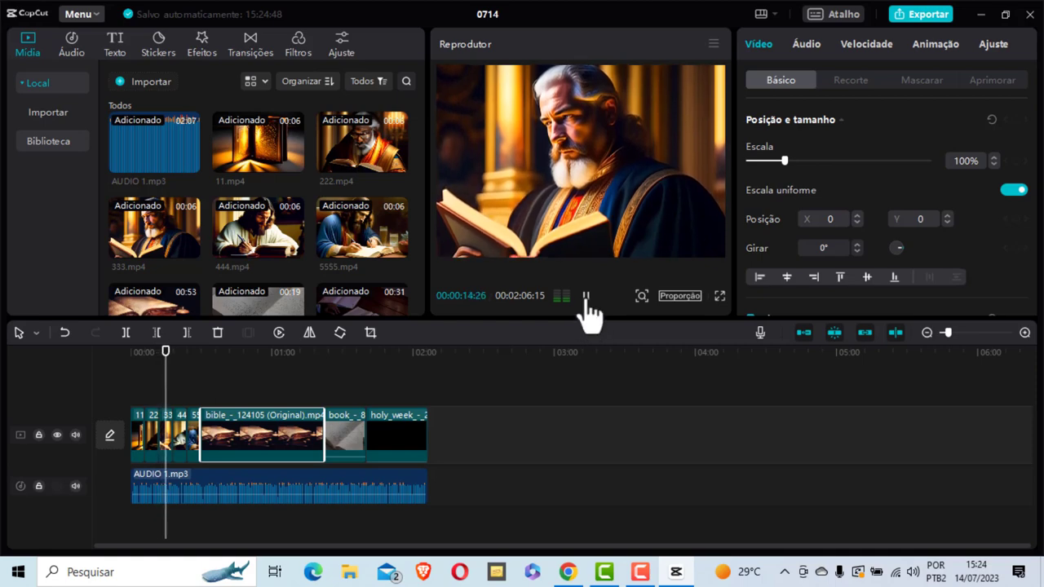
click(586, 296)
drag(163, 355, 130, 379)
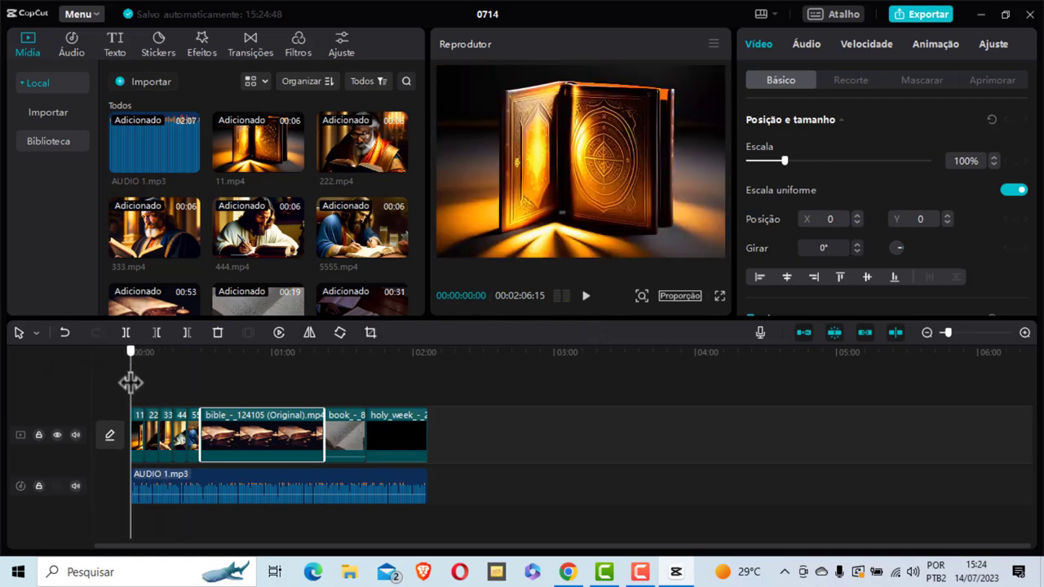
Set the project's aspect ratio to 16:9
click(679, 296)
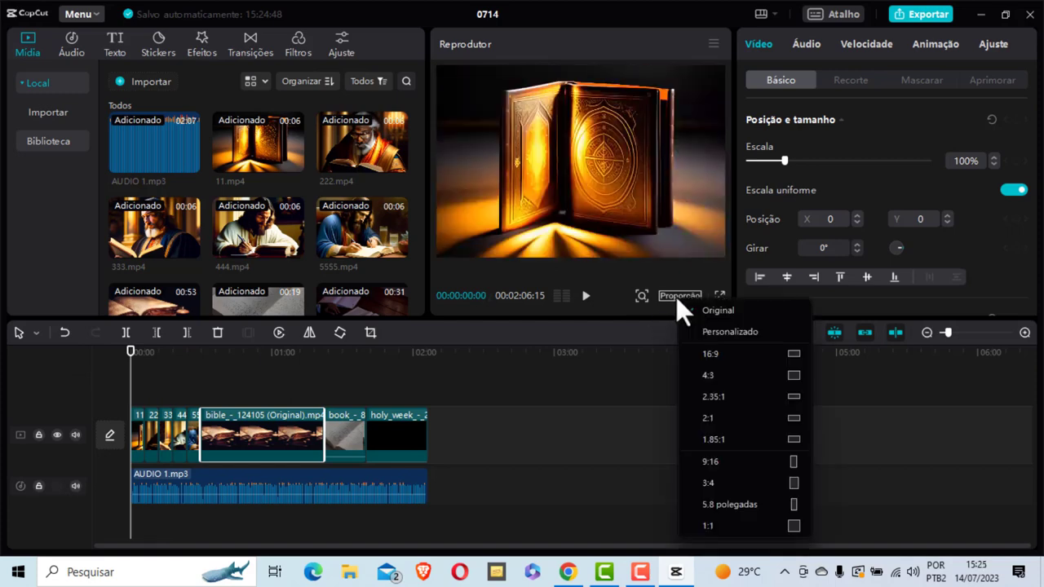
click(720, 356)
click(441, 128)
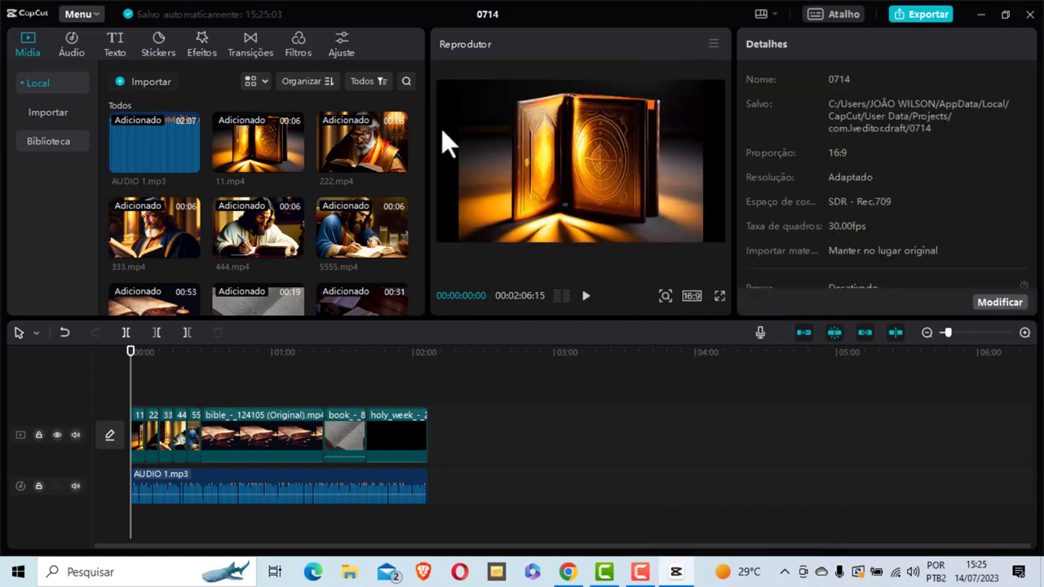
Enlarge the 11.mp4 clip to 119% so it fills the width of the frame
drag(130, 414, 135, 412)
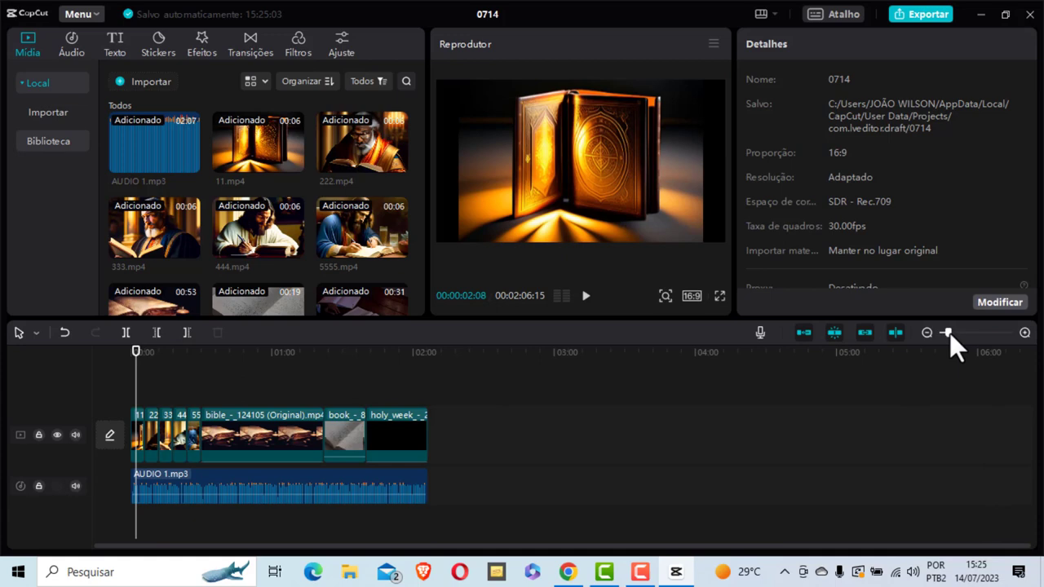
drag(949, 333, 957, 329)
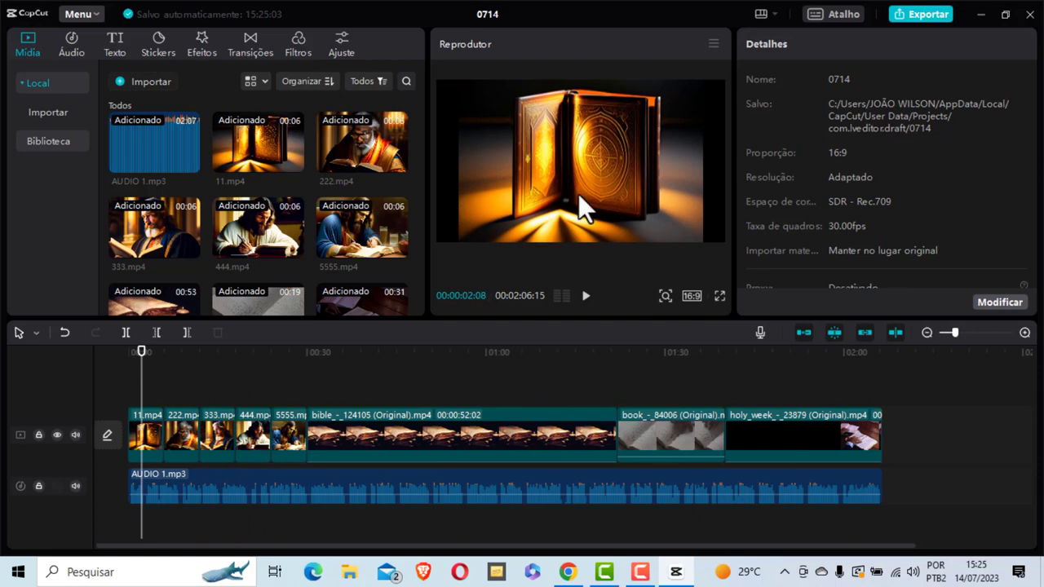
click(622, 199)
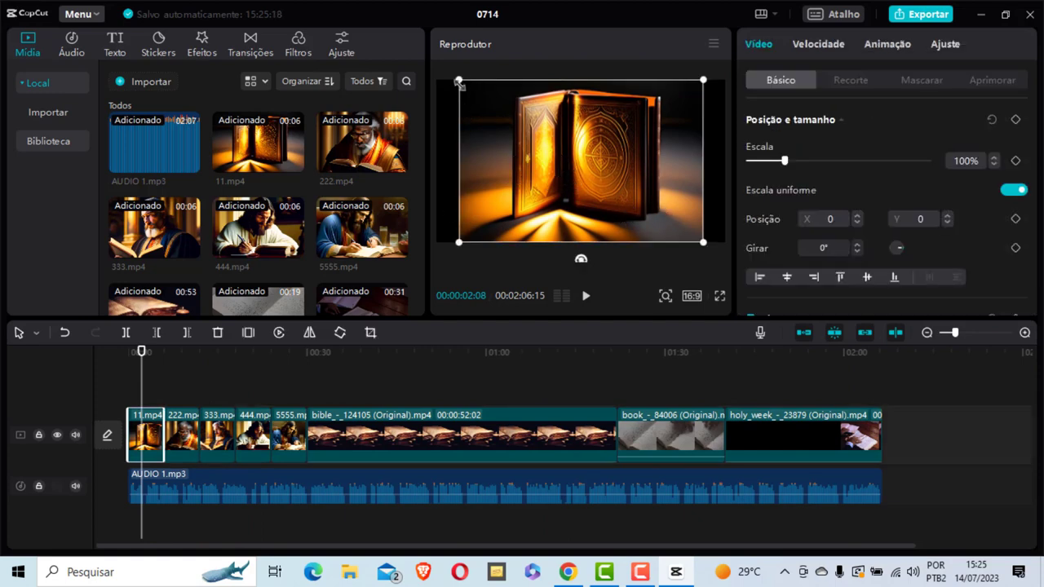
drag(460, 80, 421, 70)
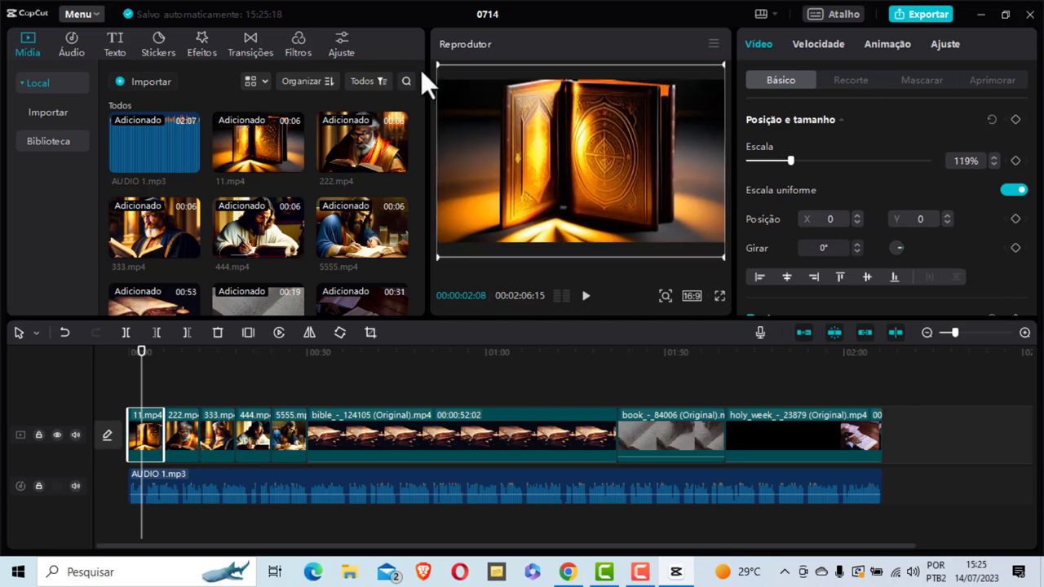
Enlarge the 222.mp4 clip to 119% so it fills the width of the frame
drag(137, 366, 187, 367)
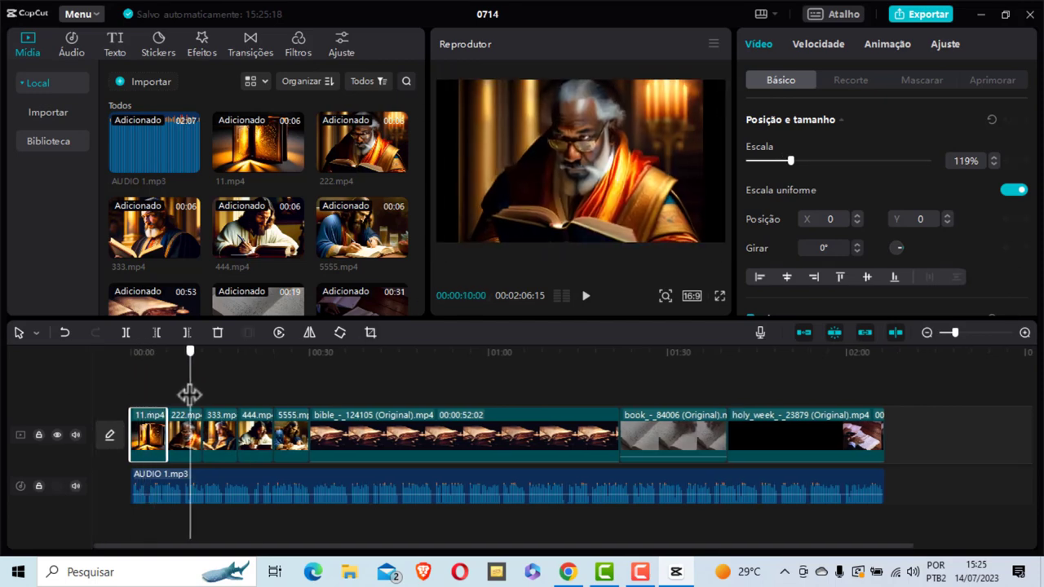
click(173, 436)
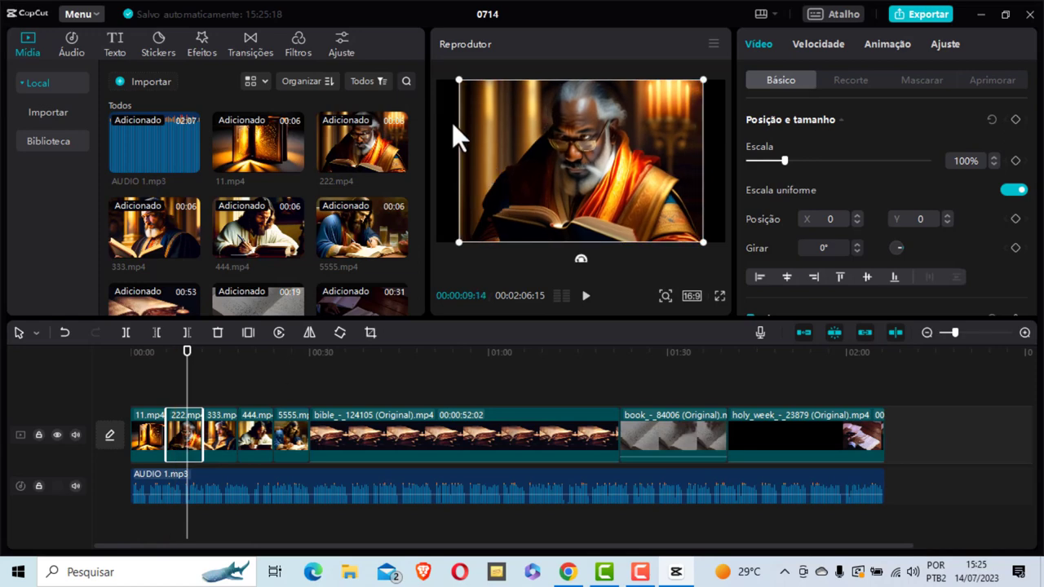
drag(459, 82, 418, 72)
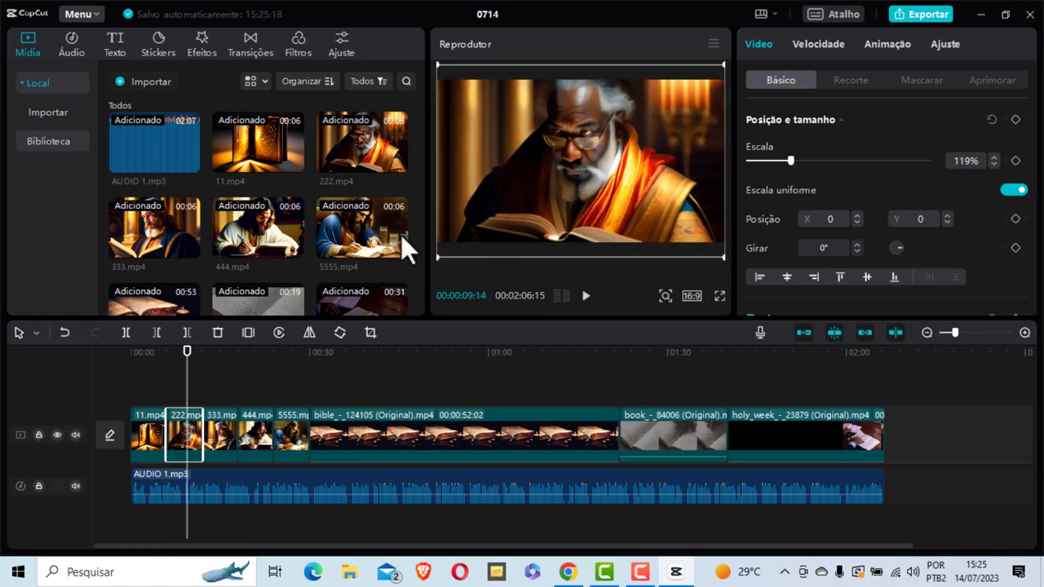
Enlarge the 333.mp4 clip to 119% and shift it down to Y -200 so the man's head is in frame
click(227, 398)
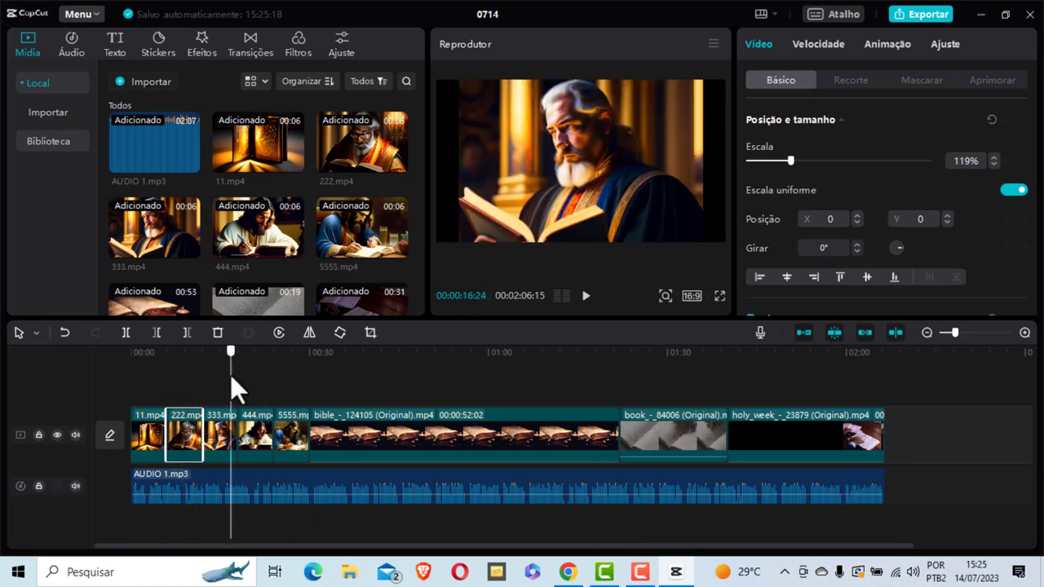
click(225, 435)
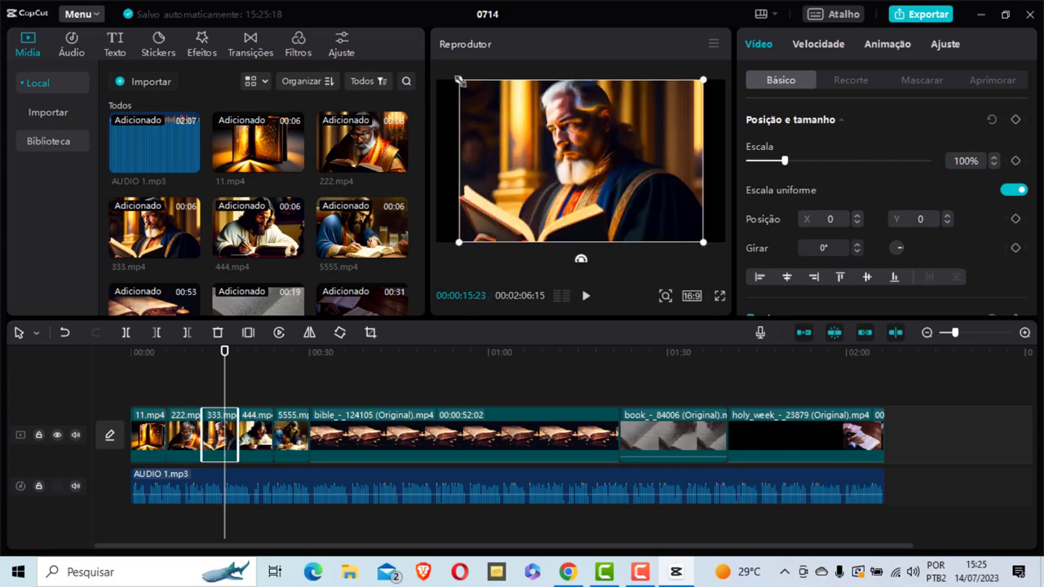
drag(460, 81, 425, 67)
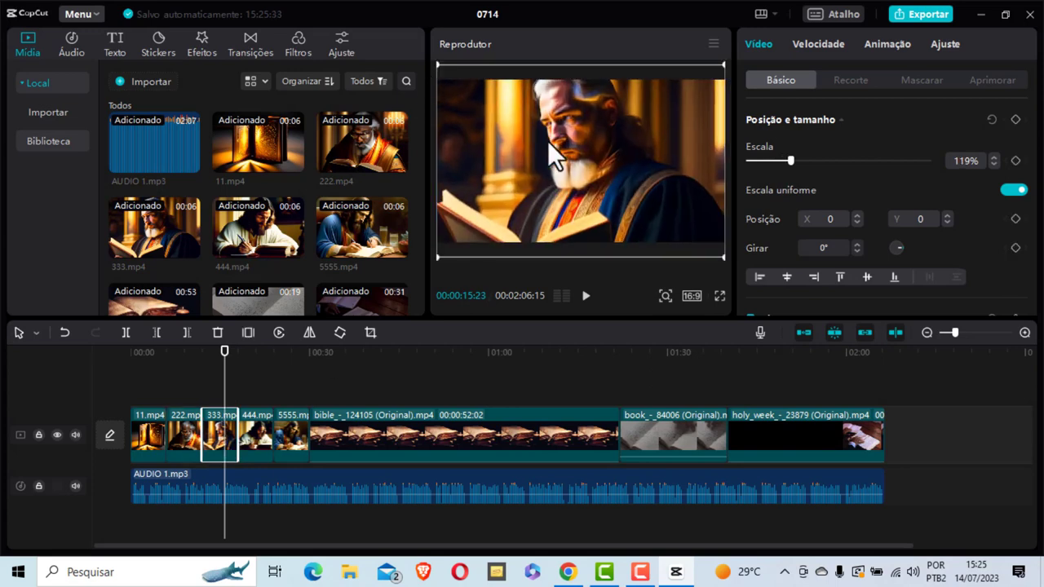
drag(548, 140, 546, 156)
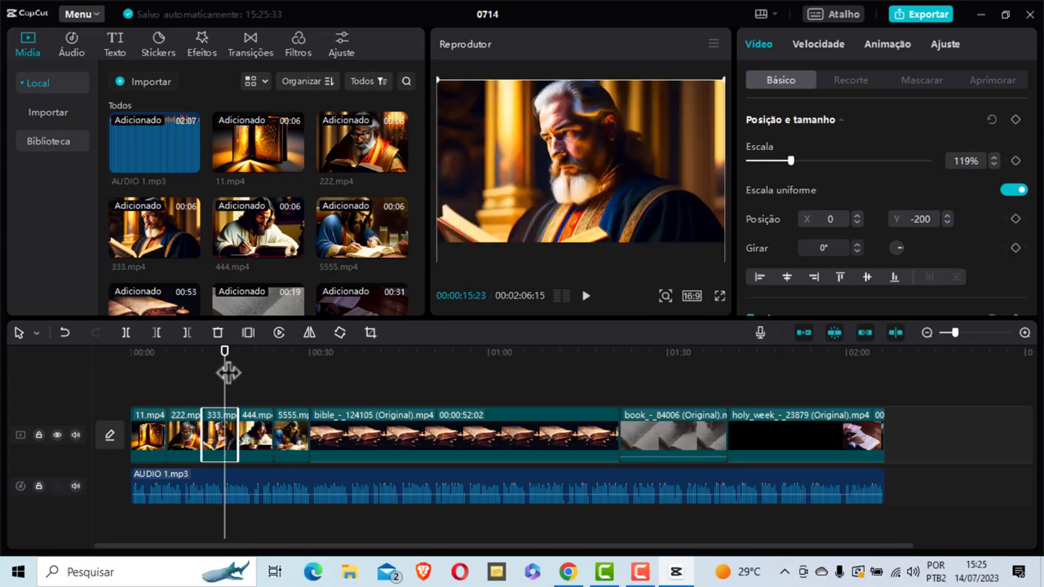
Enlarge the 444.mp4 clip to 119% and lower it to Y -200 in the frame
drag(228, 372, 249, 360)
click(265, 432)
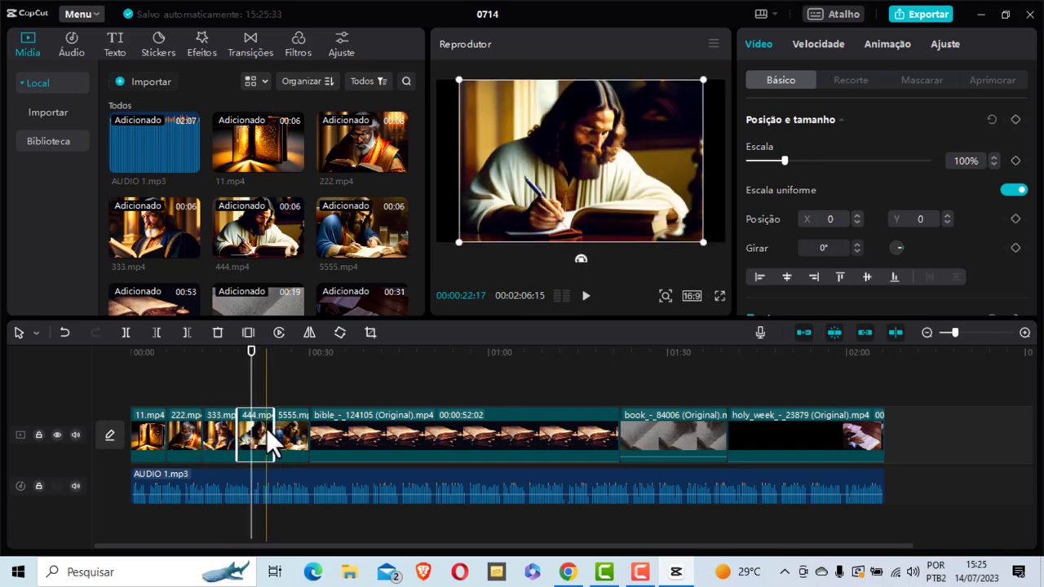
drag(460, 80, 427, 67)
drag(553, 191, 553, 190)
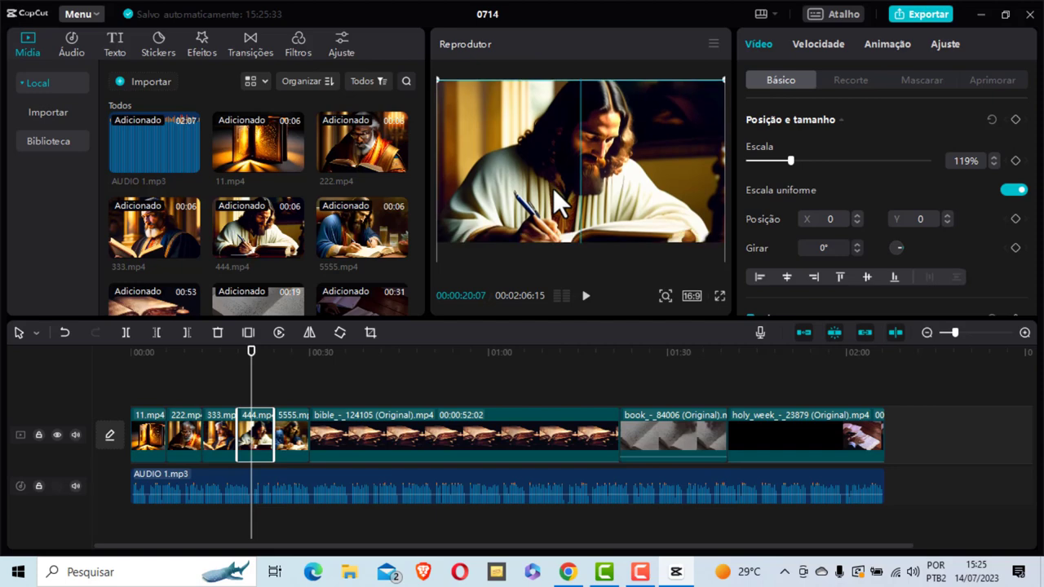
Enlarge the 5555.mp4 clip to 119% and lower it to Y -147 in the frame
drag(252, 376, 290, 379)
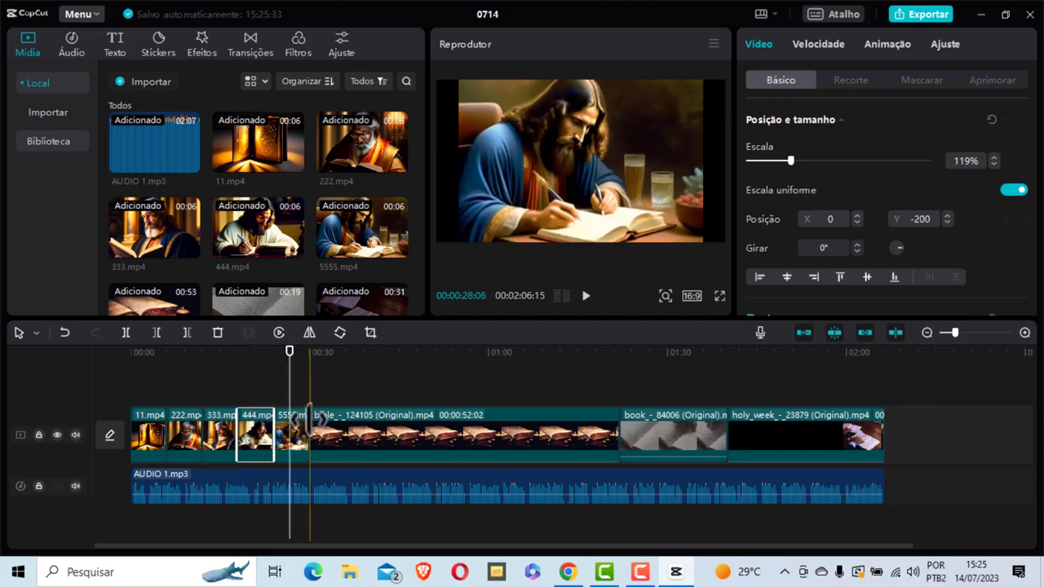
click(300, 428)
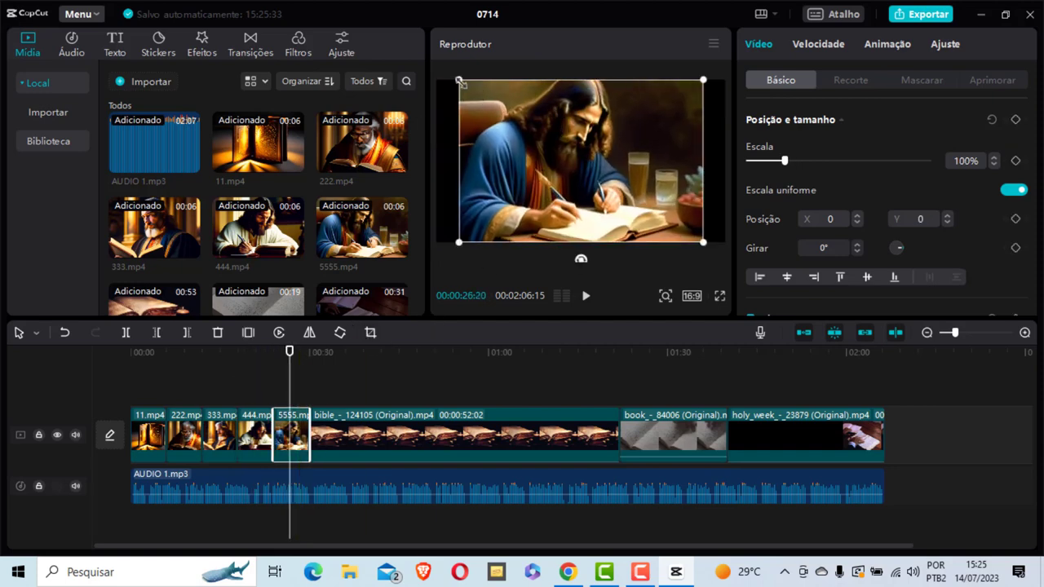
drag(458, 80, 569, 126)
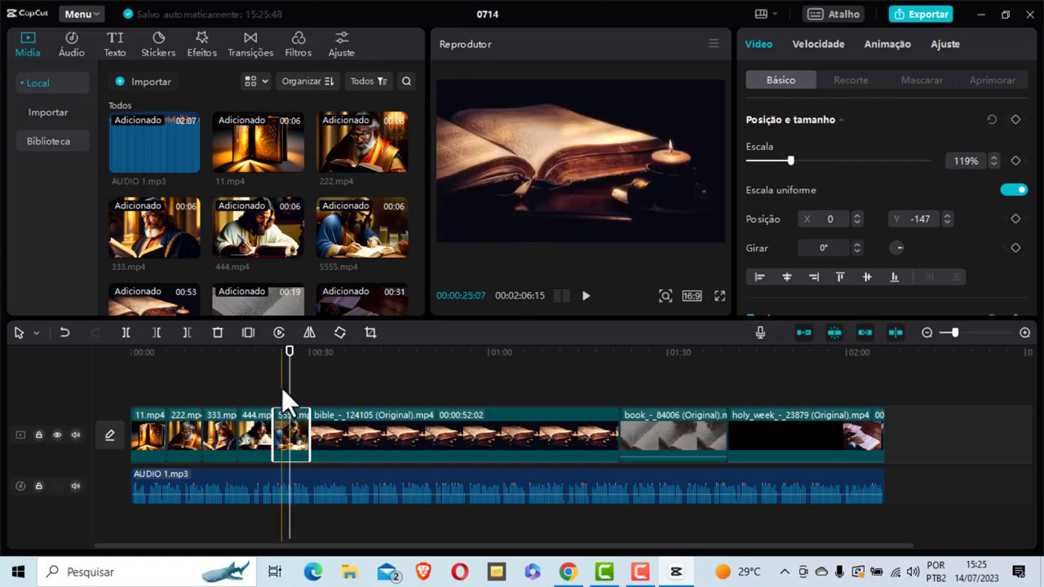
Turn down the built-in audio of the book_-_84006 clip on the timeline
drag(289, 384, 682, 421)
click(659, 451)
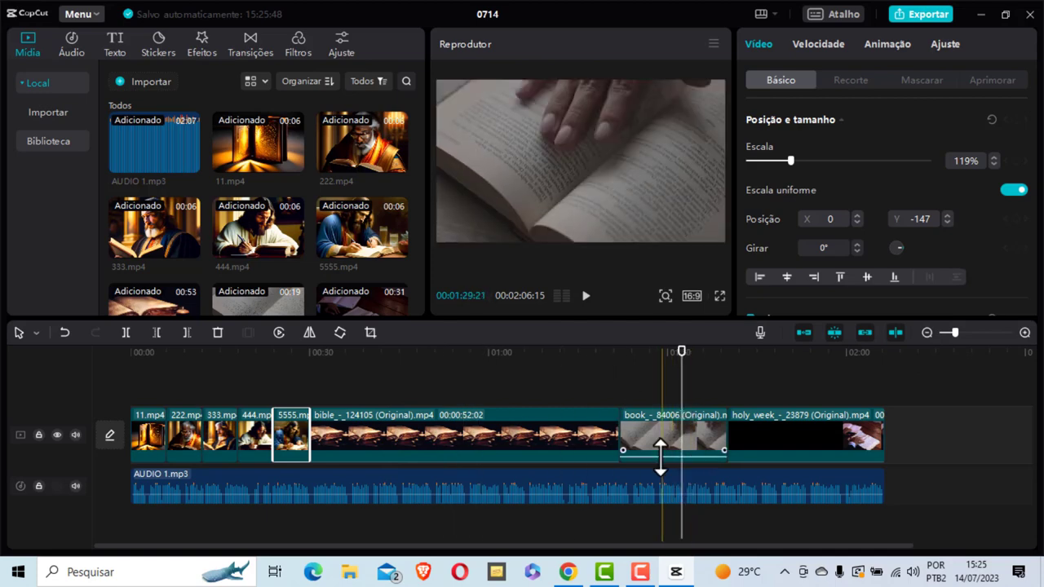
drag(658, 457, 649, 470)
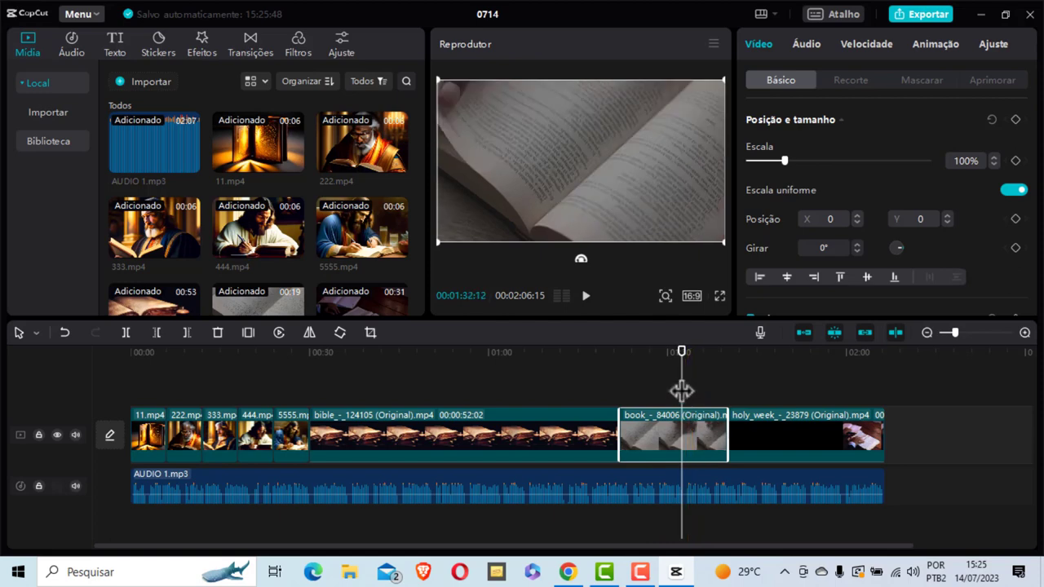
Play the opening of the timeline to preview the reframed clips, and return the playhead to 00:00:00:00
drag(681, 389, 242, 426)
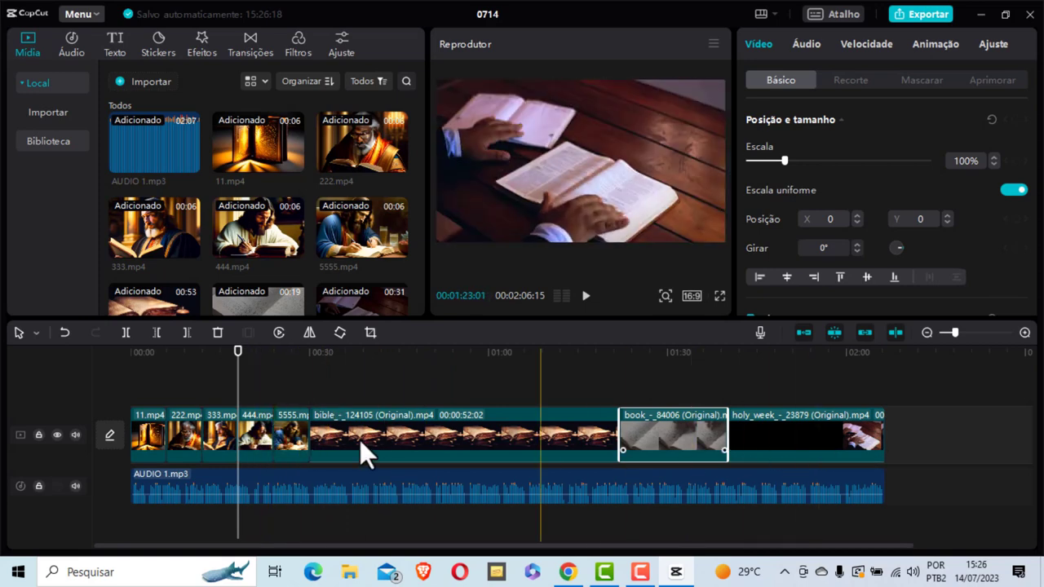
drag(238, 383, 131, 375)
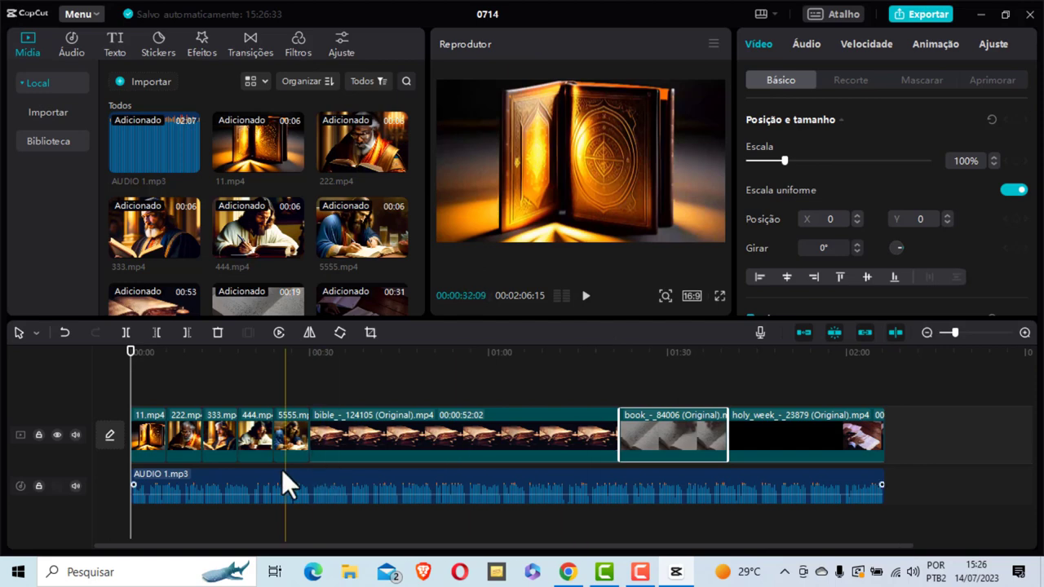
click(586, 296)
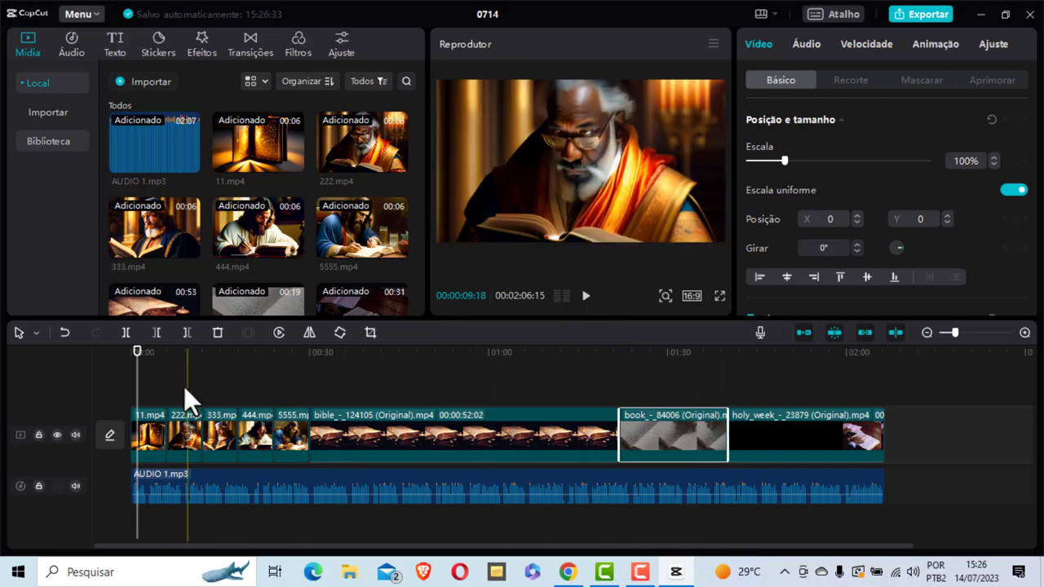
drag(139, 365, 122, 375)
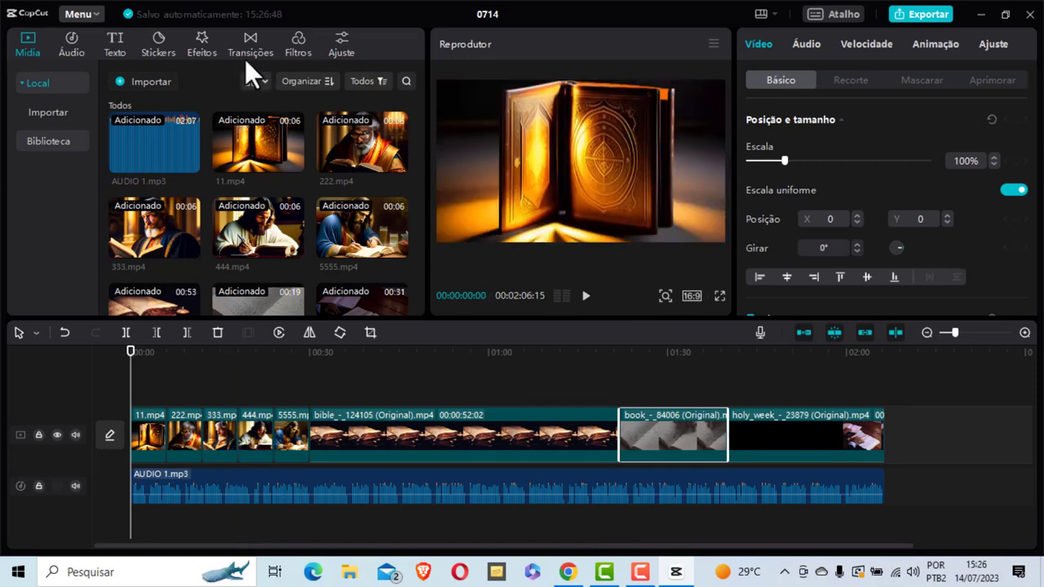
Add the transitions Aproximar after 11.mp4, Afastar after 222.mp4 and 333.mp4, and Antes e depois after 444.mp4, accepting the duplicated frames
click(248, 32)
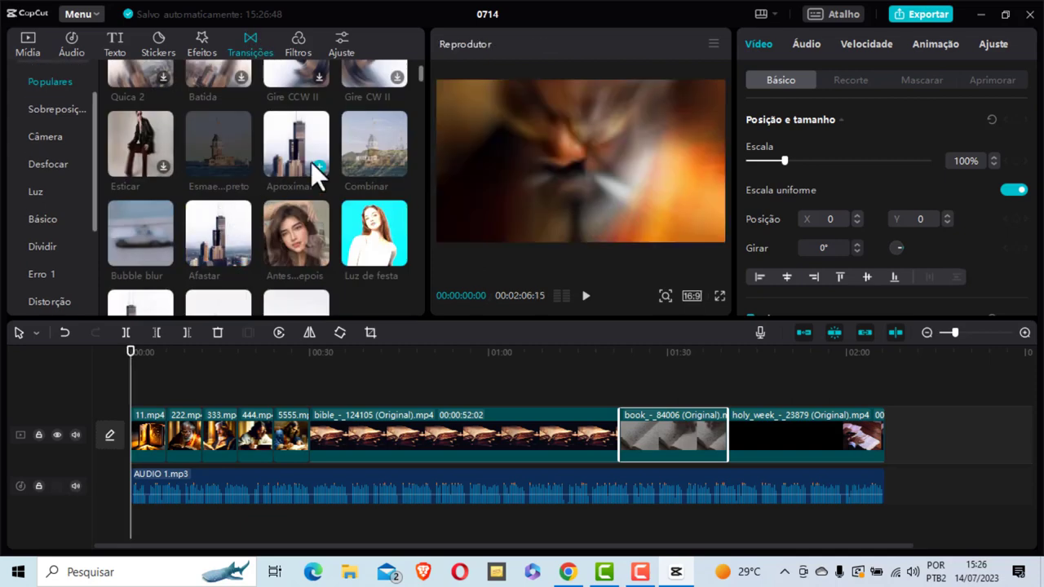
drag(305, 132, 165, 424)
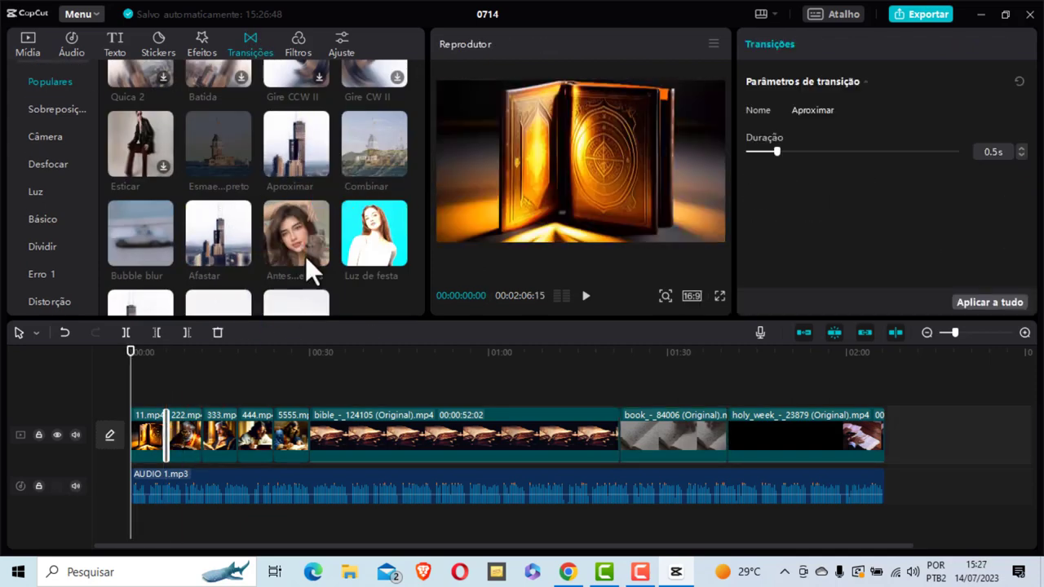
drag(239, 219, 199, 439)
drag(296, 218, 264, 430)
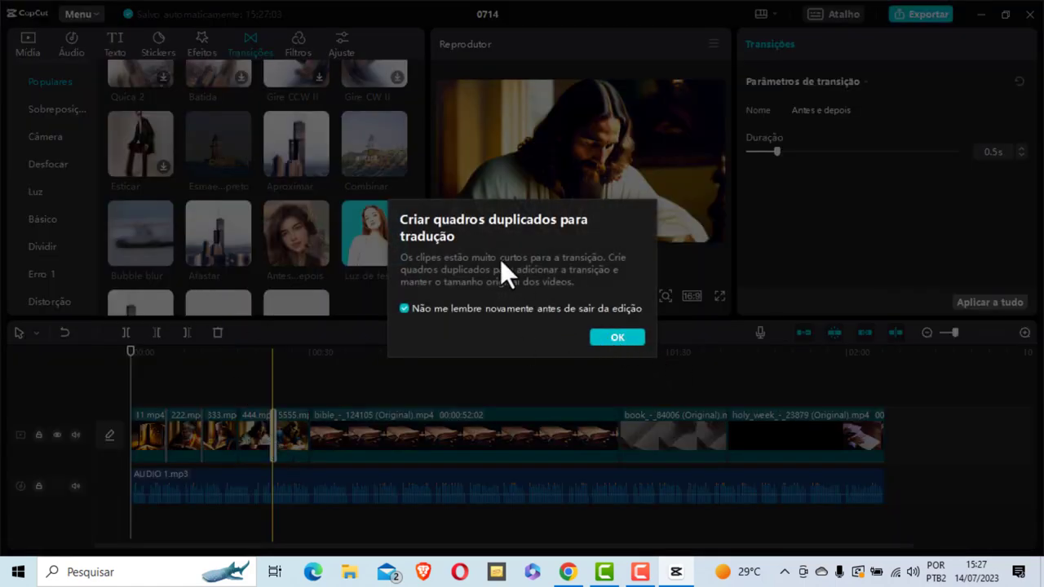
click(624, 337)
drag(218, 237, 234, 433)
Add the transitions Flash branco after 5555.mp4, Antes e depois after the bible_-_124105 clip, and Dissolver 1 after the book_-_84006 clip
scroll(200, 257, down, 2)
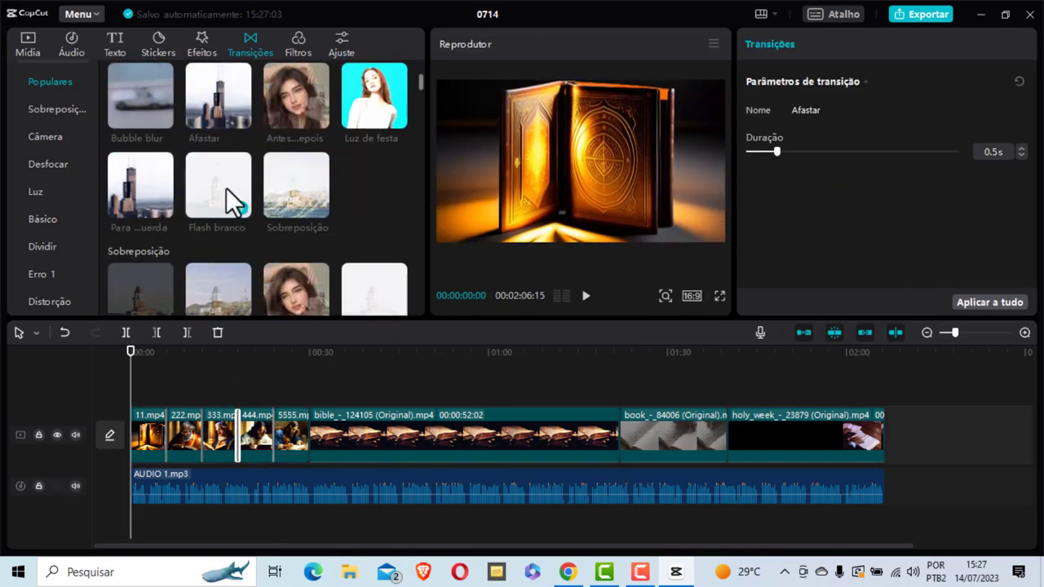
drag(226, 188, 310, 428)
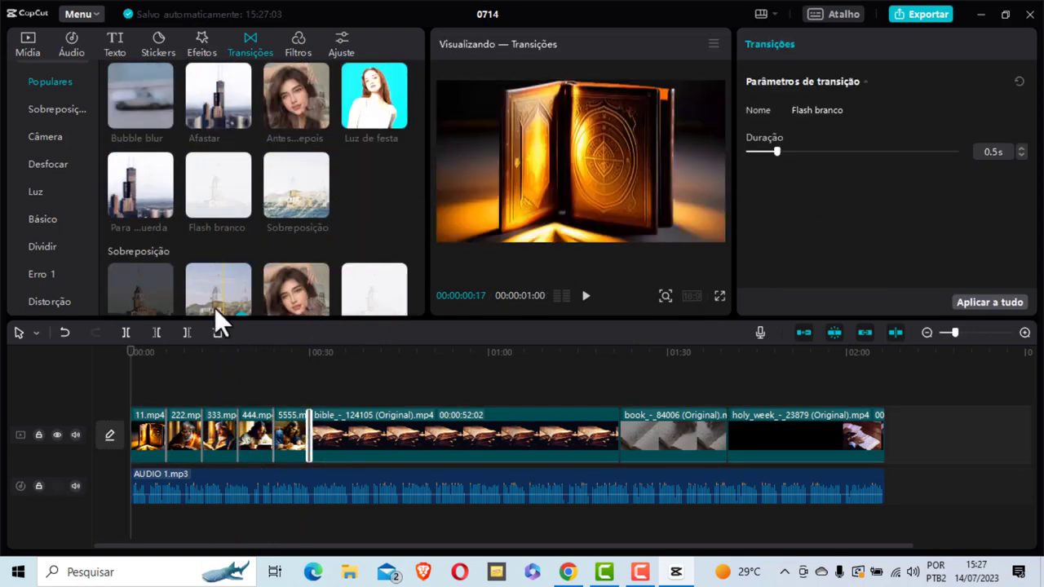
mouse_move(278, 275)
mouse_down()
mouse_move(666, 382)
mouse_move(611, 428)
mouse_move(619, 431)
mouse_up()
scroll(318, 261, down, 2)
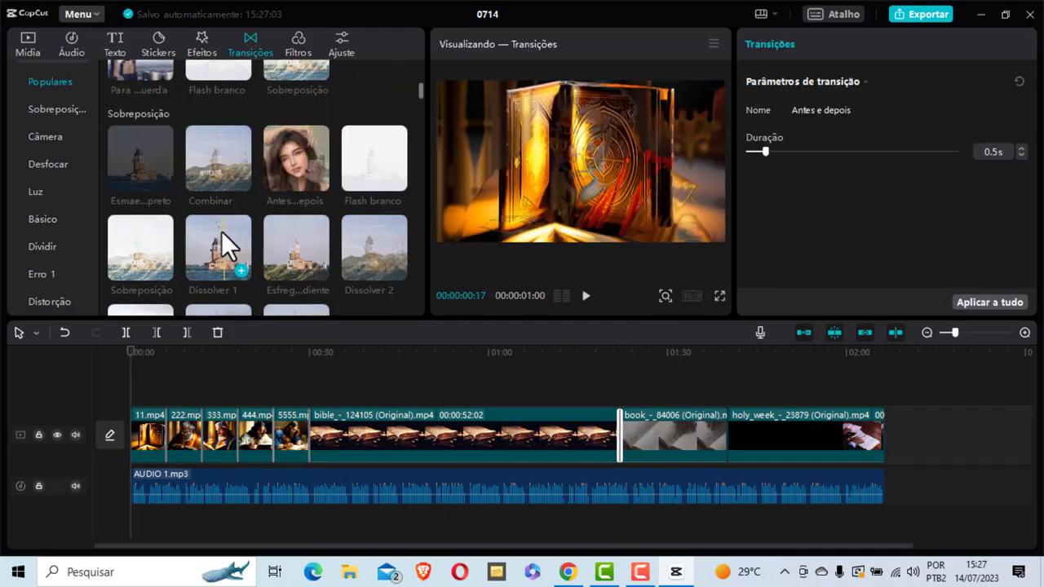
drag(222, 241, 736, 442)
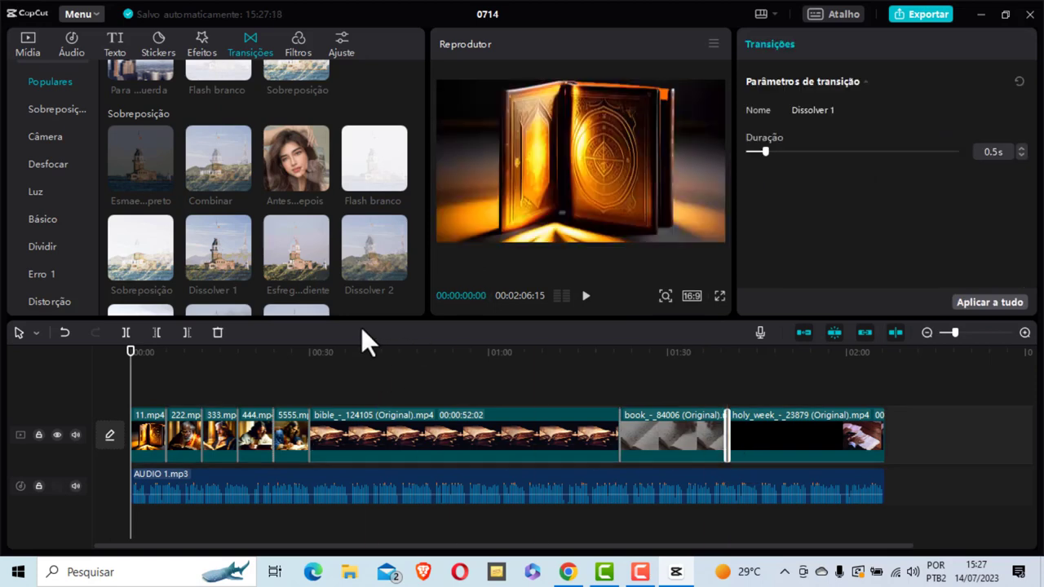
scroll(266, 192, up, 3)
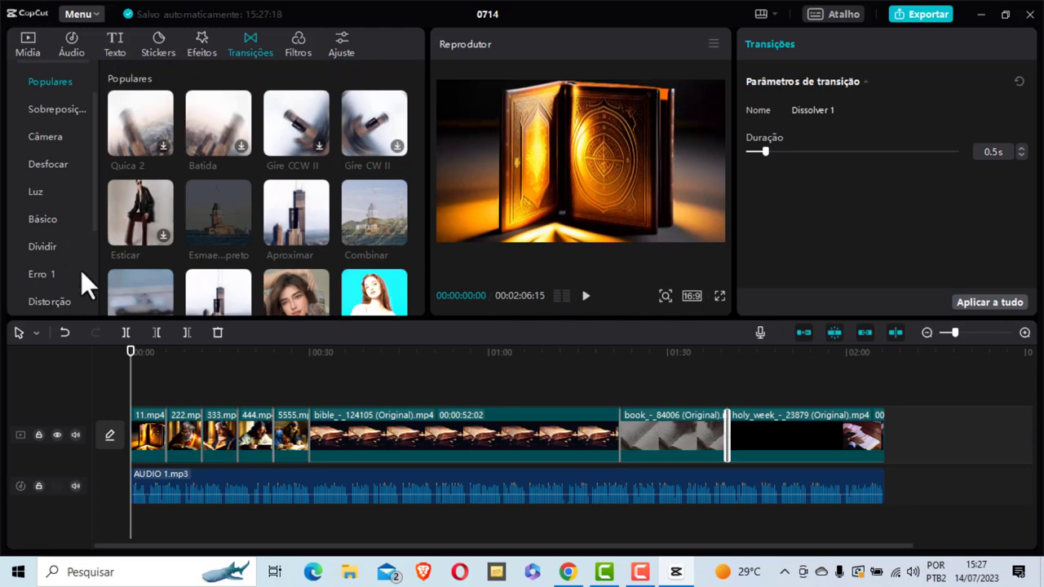
Generate automatic captions for the whole video in Português (Brasil)
click(115, 41)
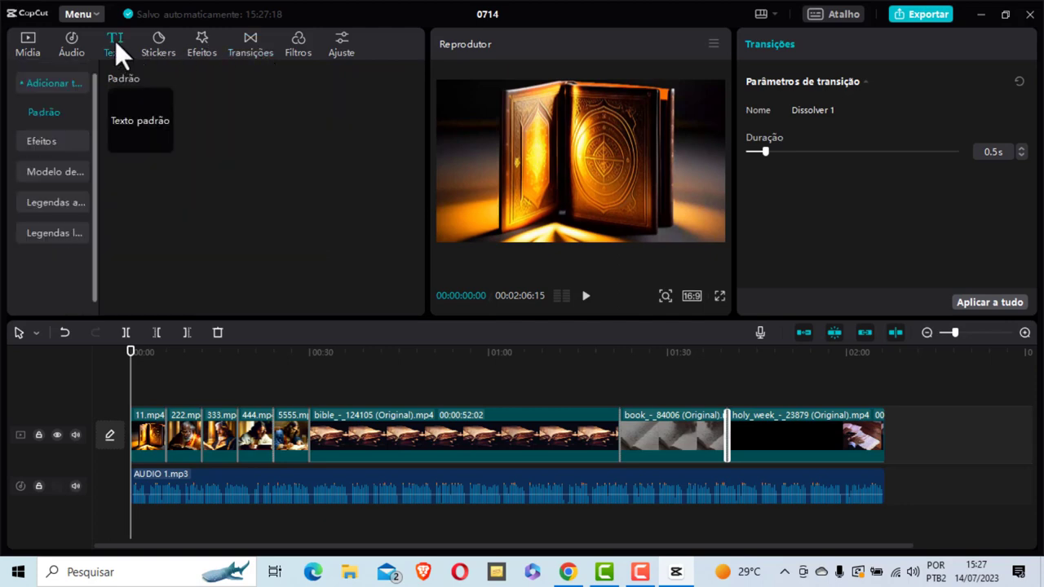
click(47, 201)
click(266, 264)
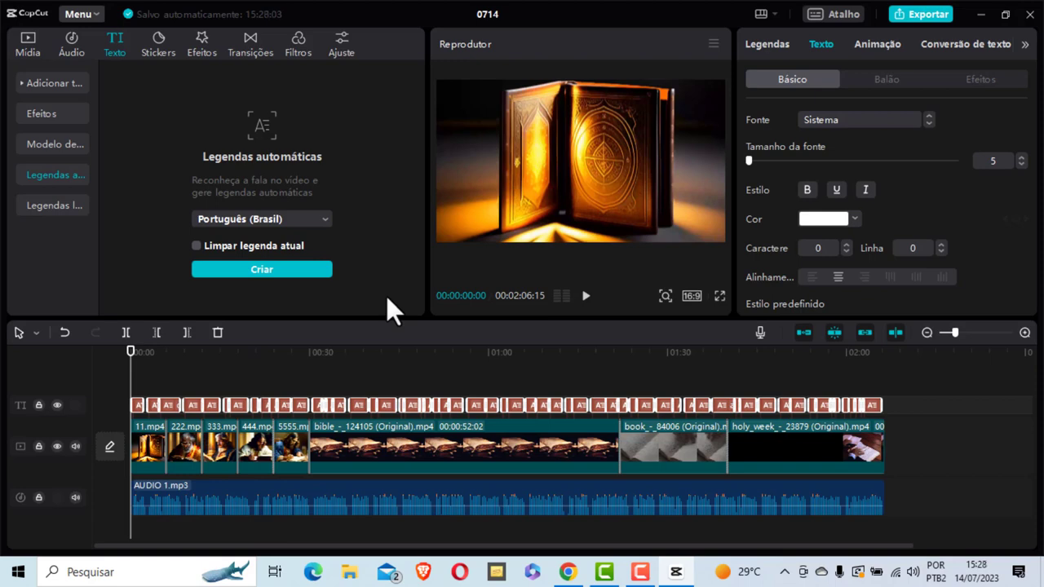
Select the first caption, "olá queridos espectadores", and set the font of all captions to AvenirNext
click(136, 352)
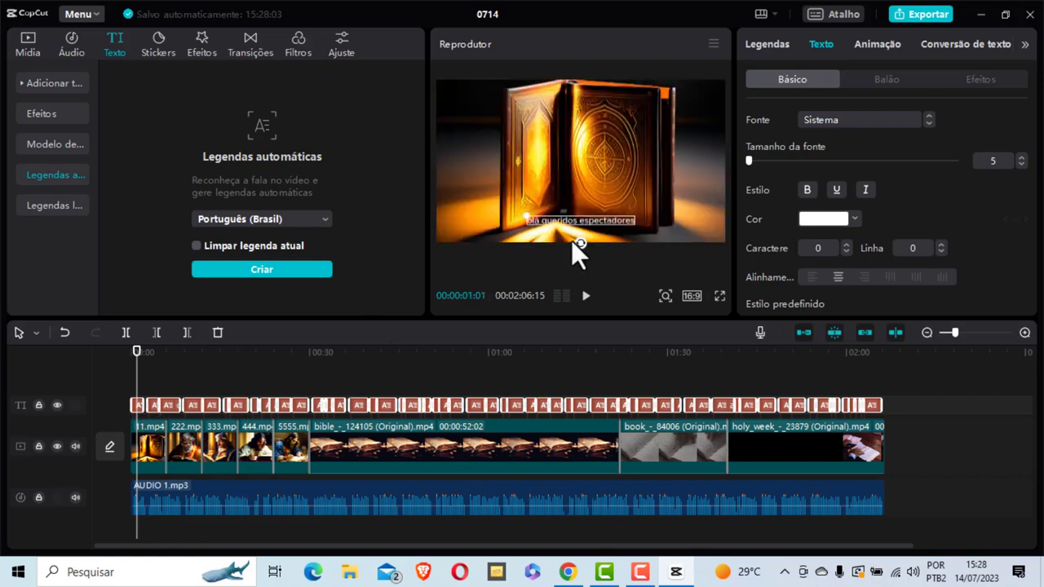
click(580, 214)
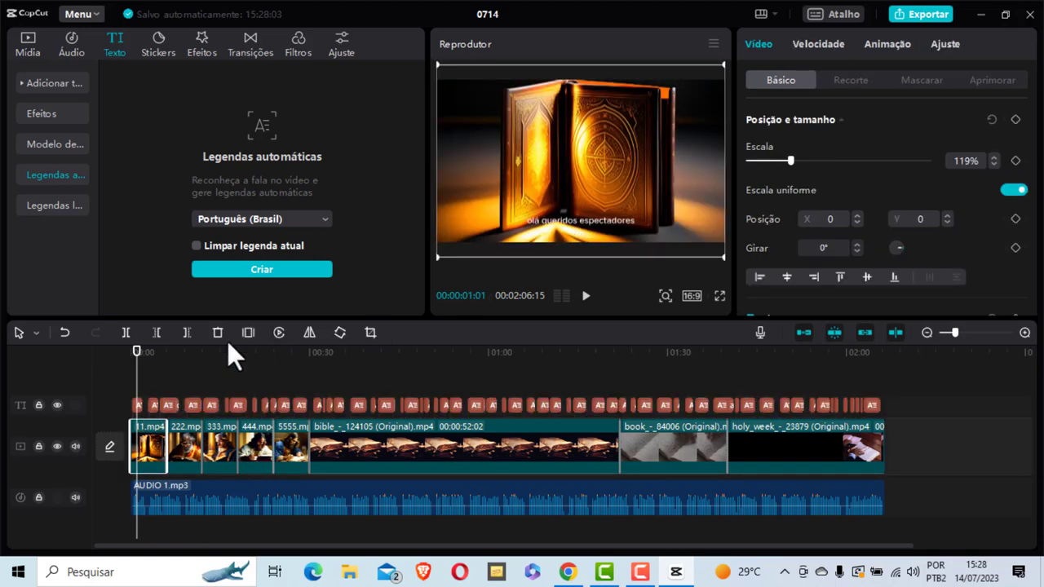
click(141, 407)
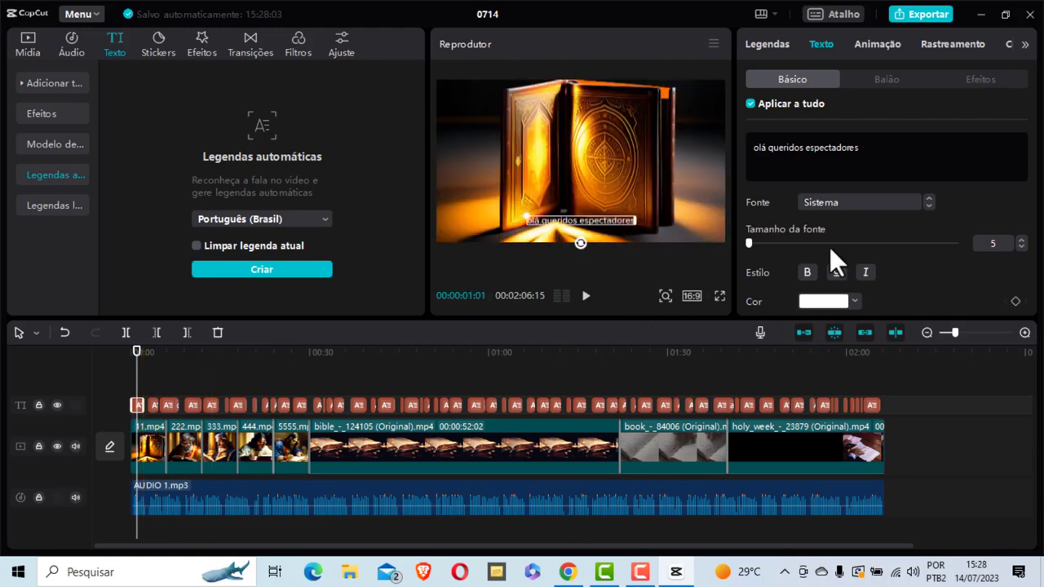
click(878, 141)
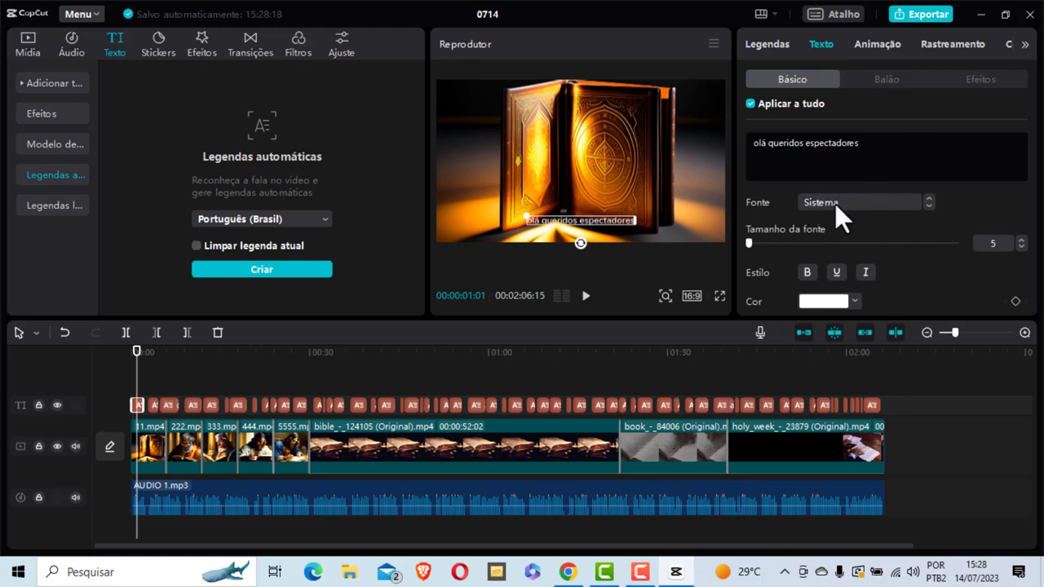
click(894, 201)
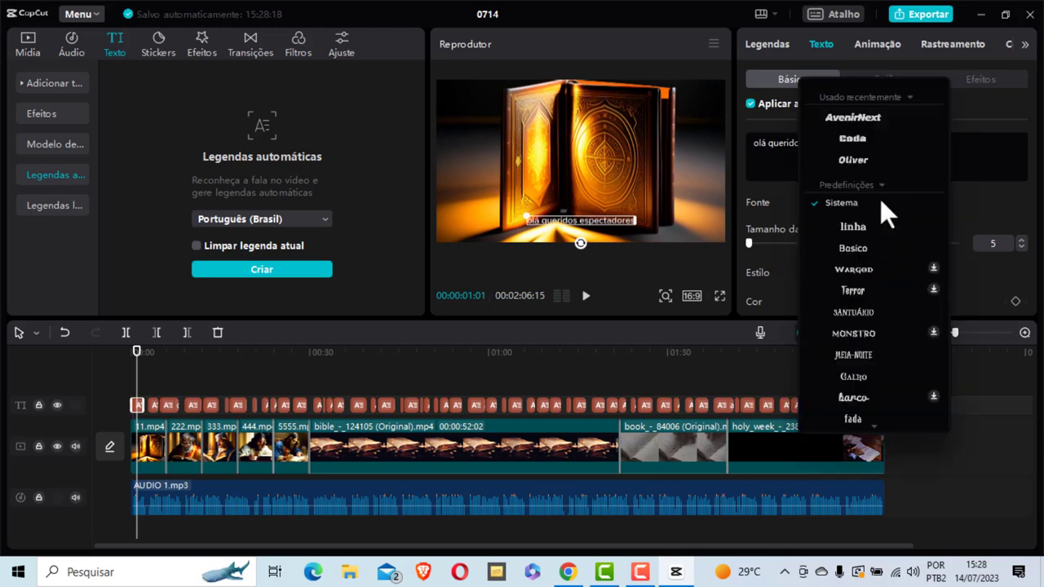
click(847, 119)
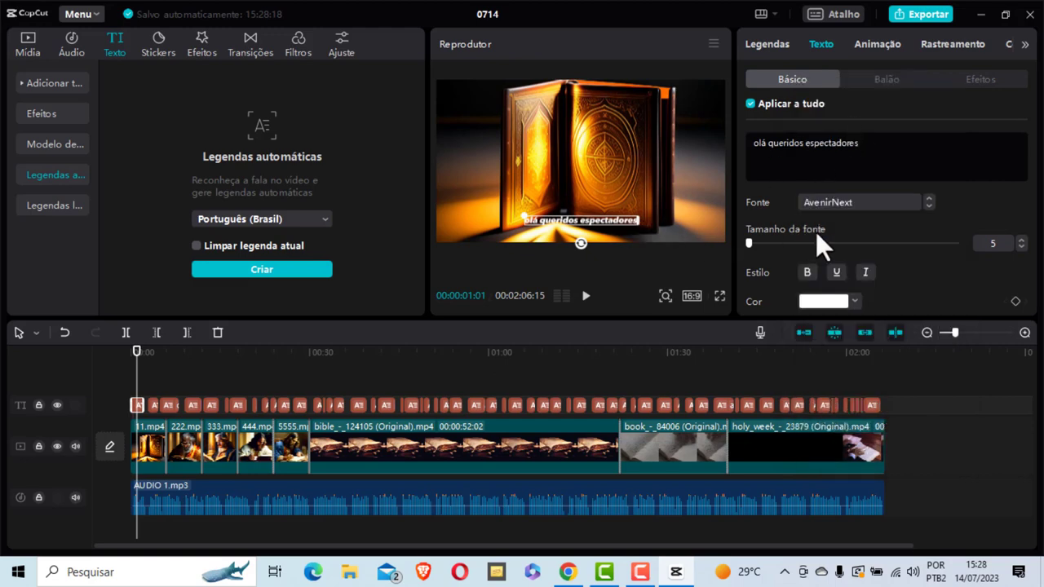
Apply the predefined style with white letters and a black outline to all captions
scroll(912, 229, down, 3)
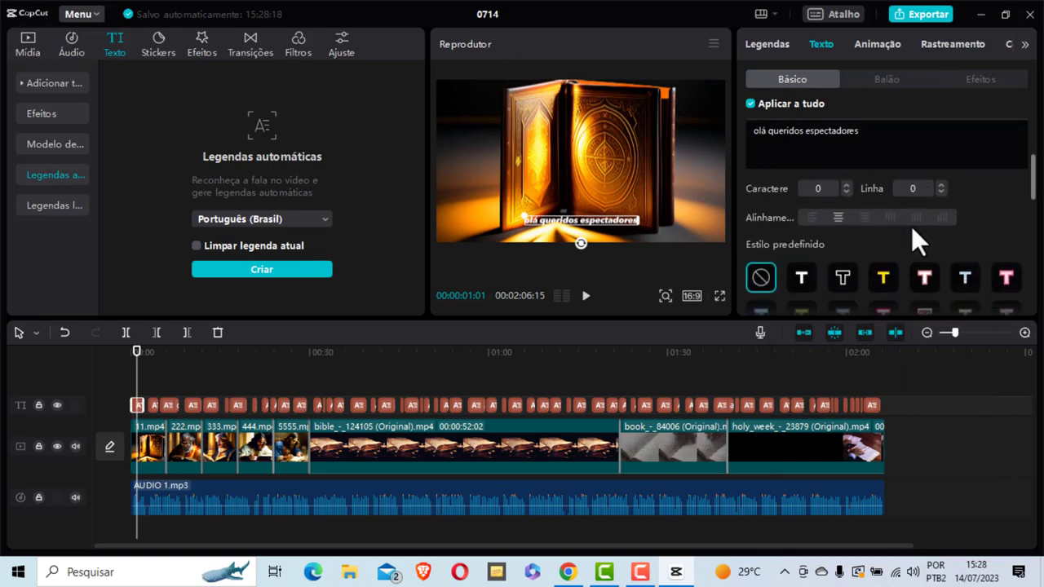
scroll(911, 226, up, 1)
scroll(912, 226, down, 2)
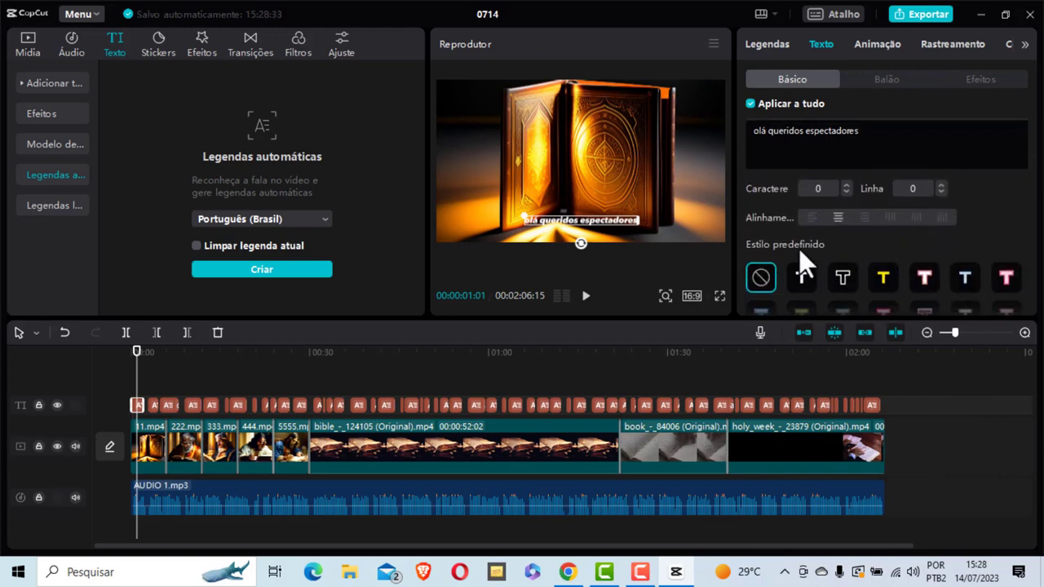
scroll(800, 248, down, 1)
click(883, 271)
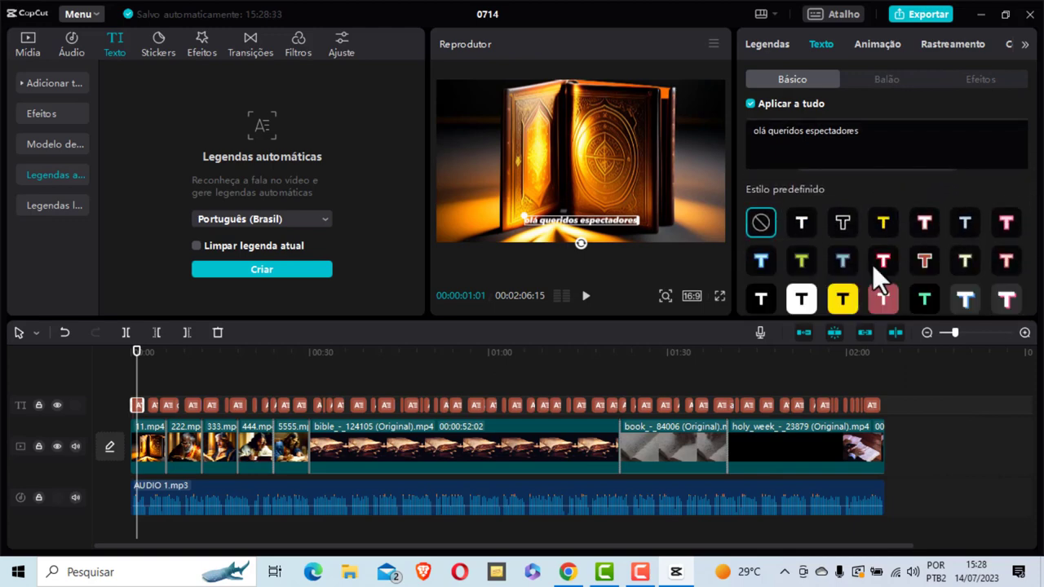
scroll(806, 235, down, 1)
scroll(806, 234, up, 1)
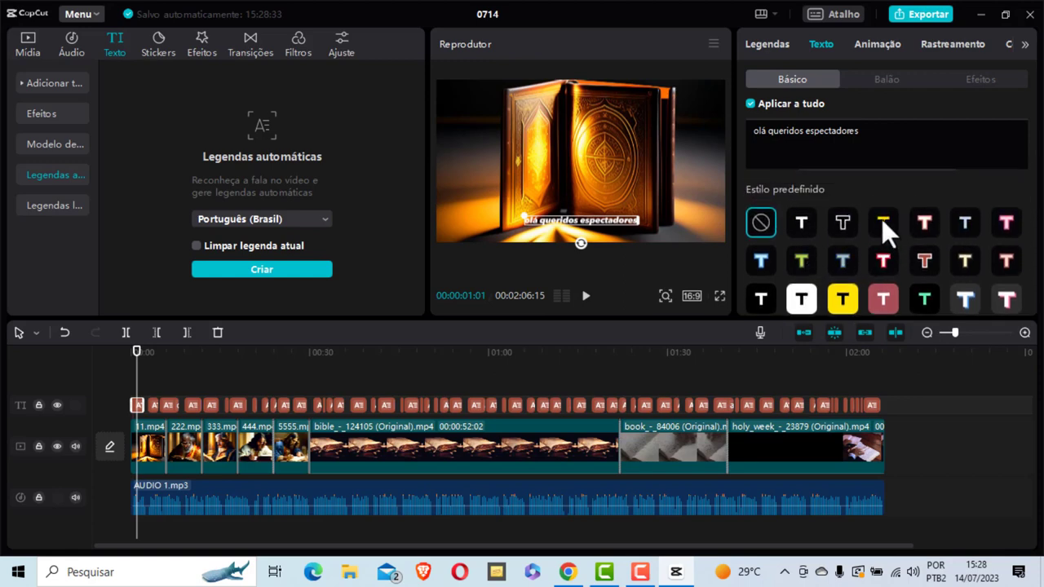
click(882, 219)
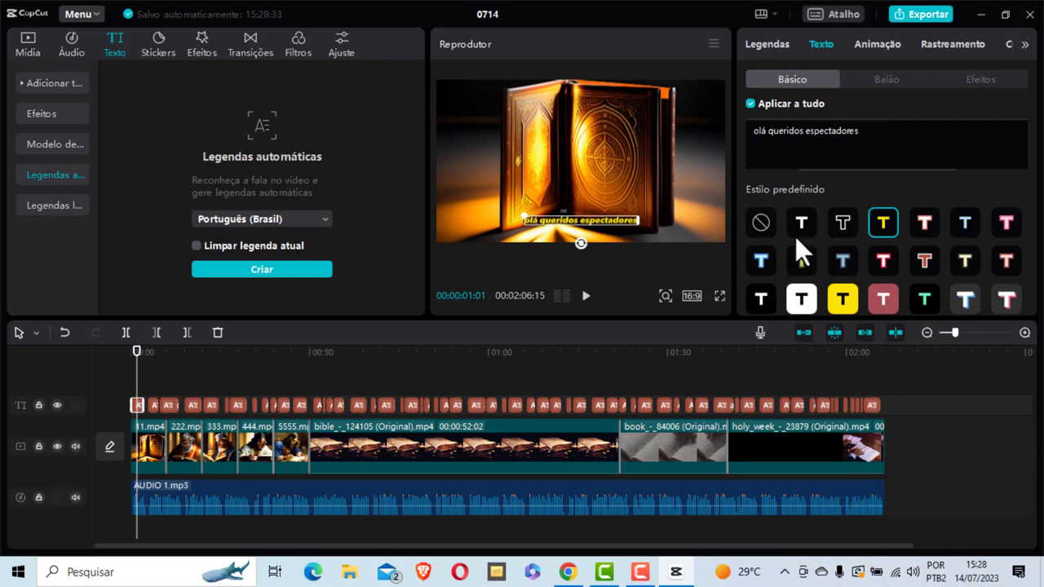
click(804, 227)
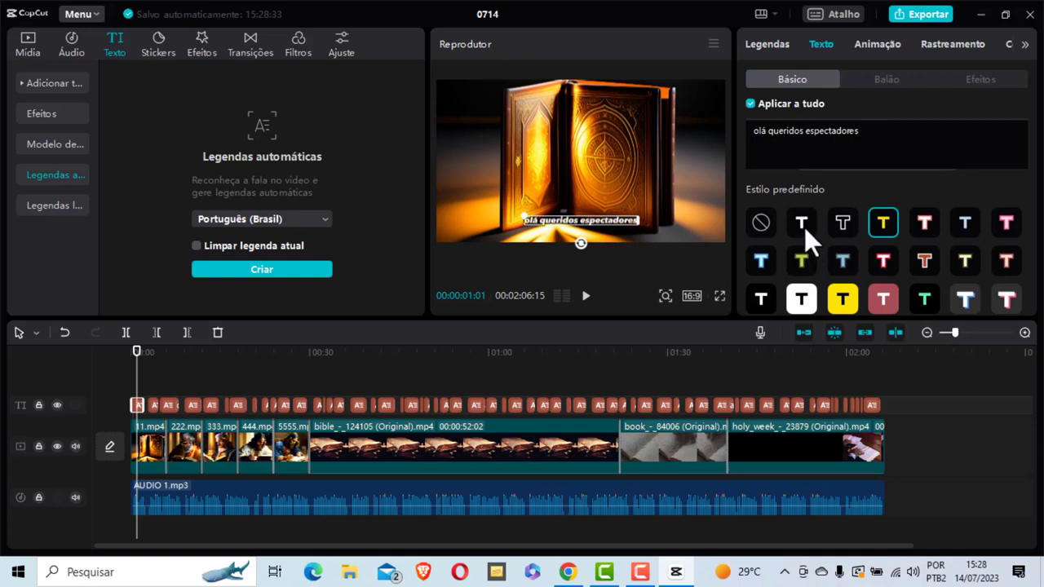
Review the captions' spacing, alignment, scale, position and rotation settings
scroll(836, 217, up, 1)
scroll(839, 205, up, 3)
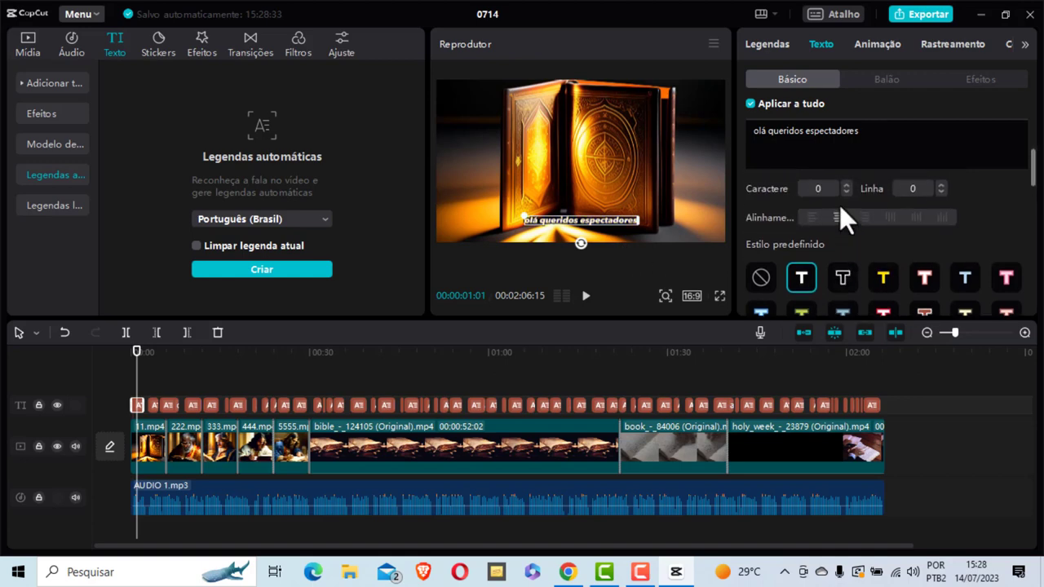
scroll(840, 204, down, 3)
scroll(840, 205, down, 4)
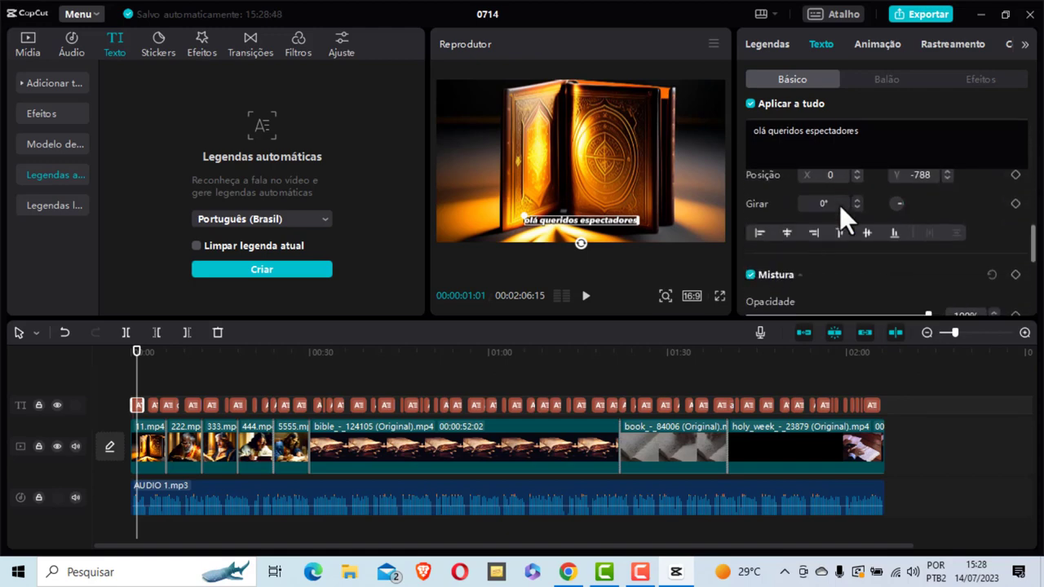
scroll(839, 204, up, 2)
scroll(840, 204, up, 3)
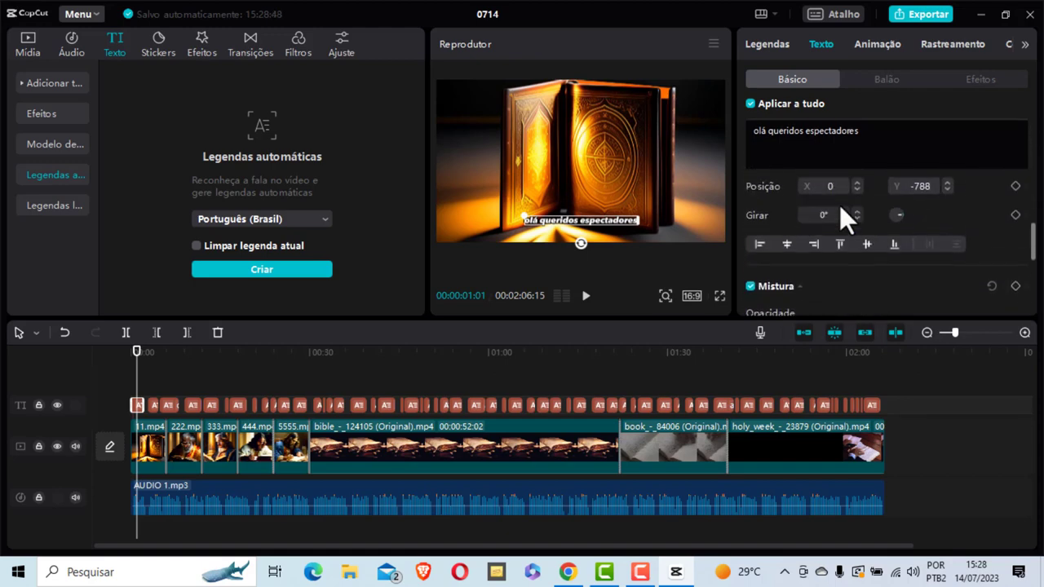
scroll(834, 226, down, 1)
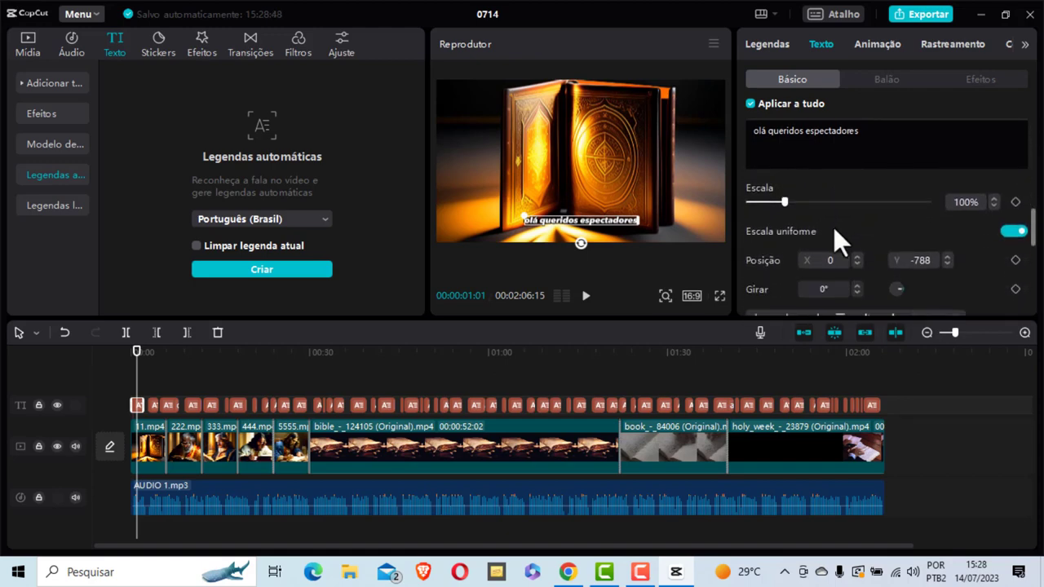
Play the captioned video full screen from the start, leave the preview, and return the playhead to the beginning
drag(139, 369, 132, 368)
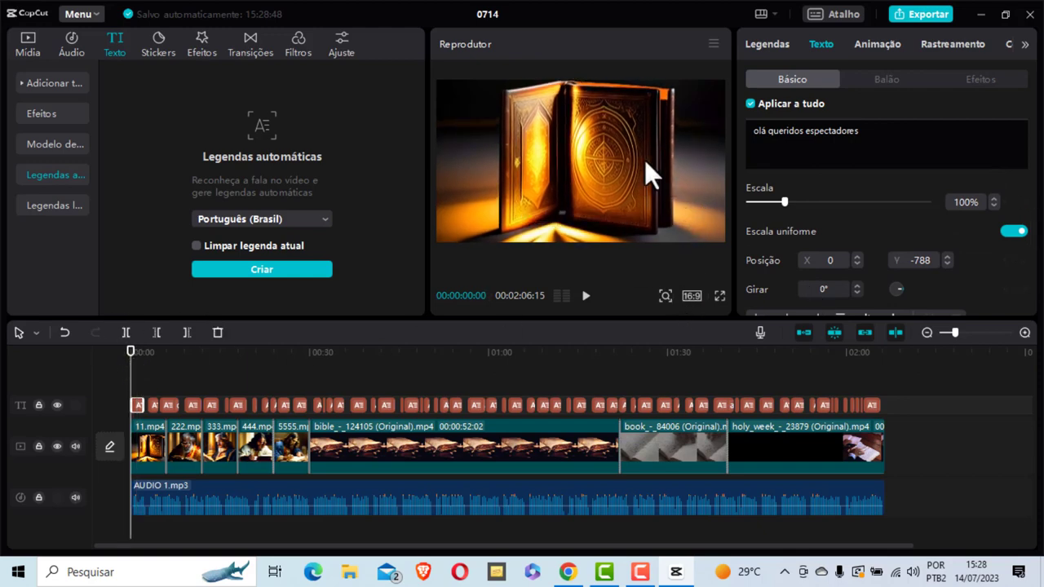
click(719, 299)
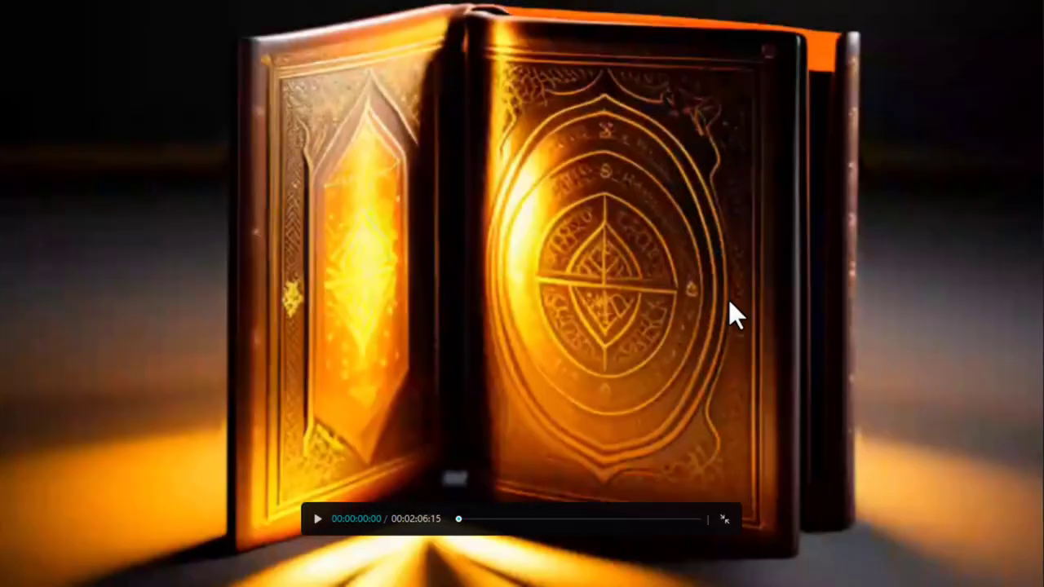
click(317, 519)
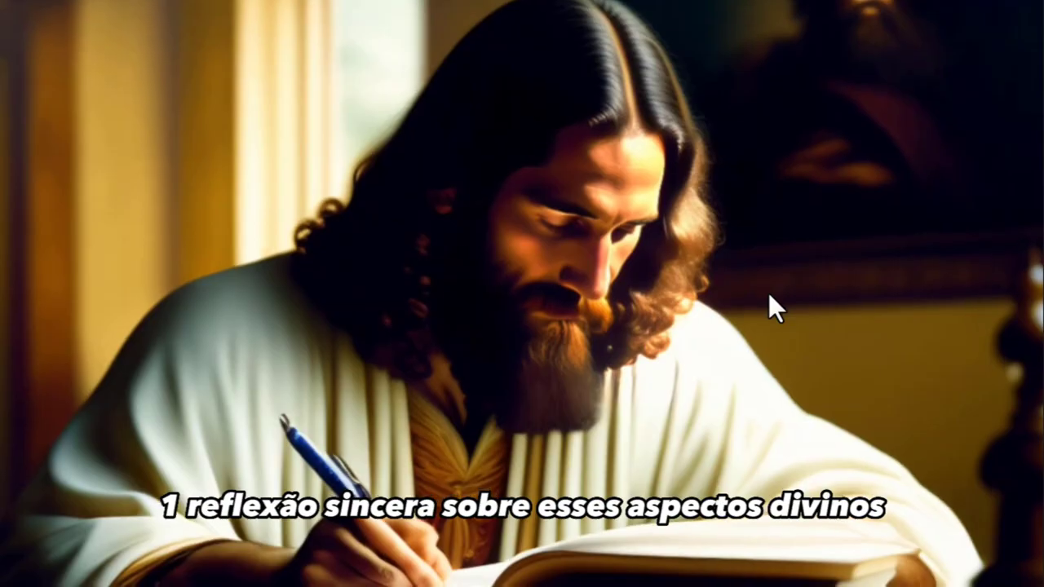
key(Escape)
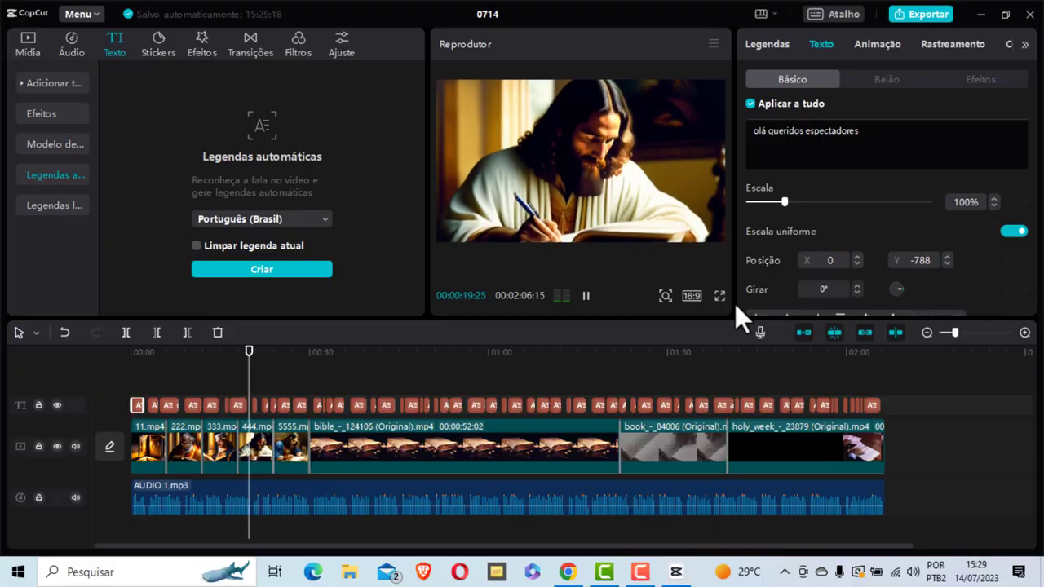
click(586, 297)
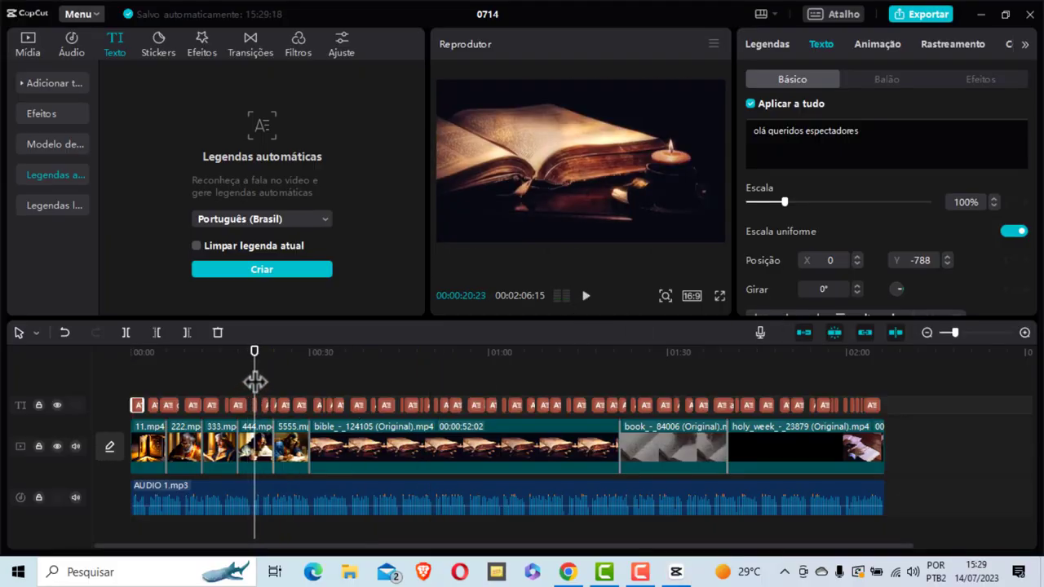
drag(254, 377, 129, 402)
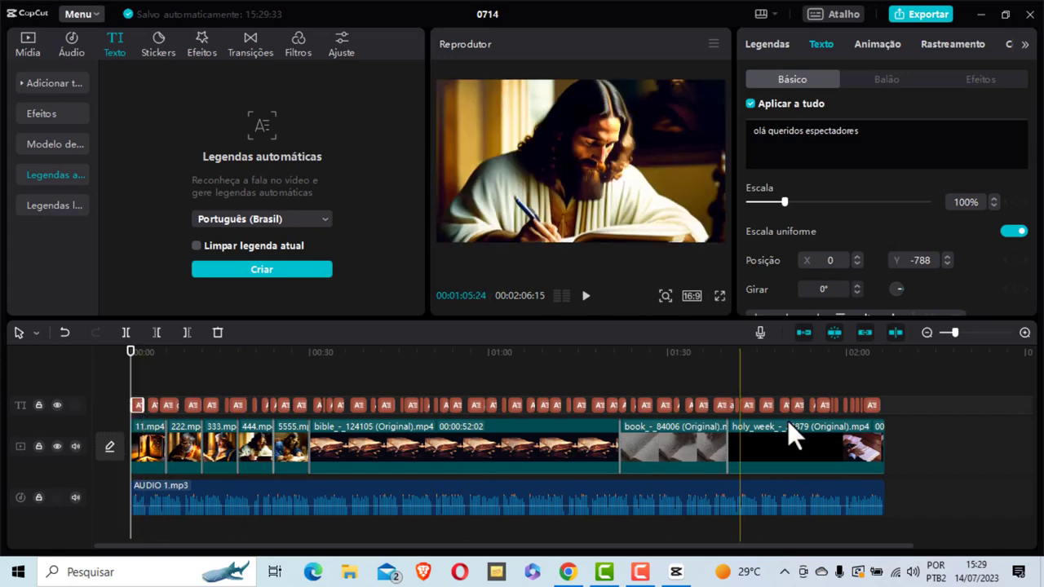